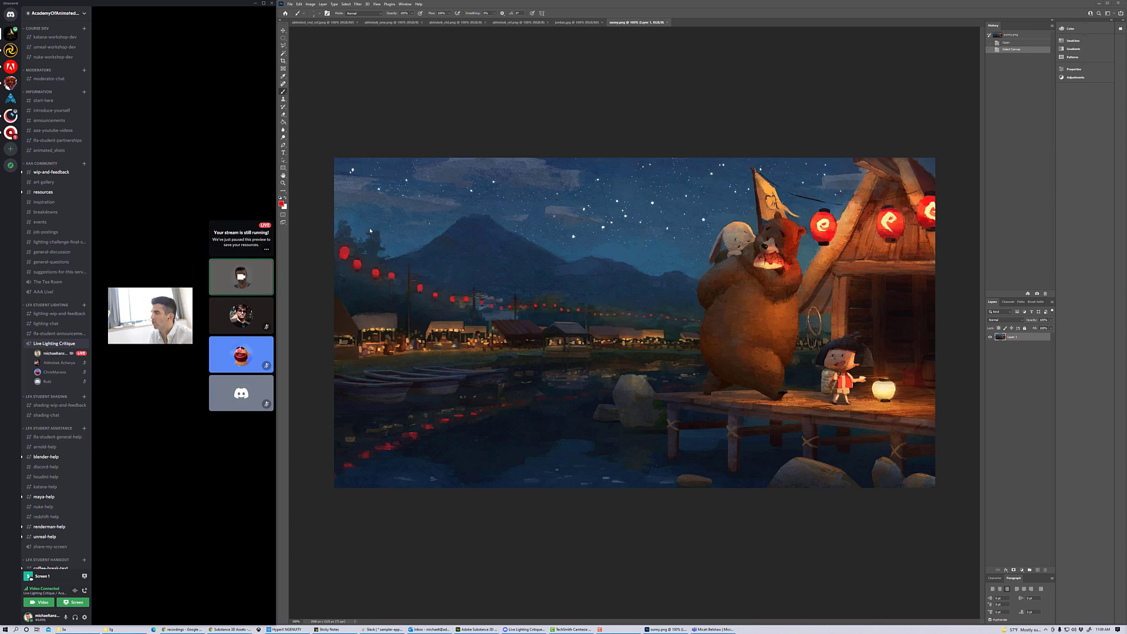
# Select the whole canvas, sketch two sweeping red curves across the night lake painting towards the bear, and undo both strokes.
pyautogui.hotkey('ctrl', 'a')
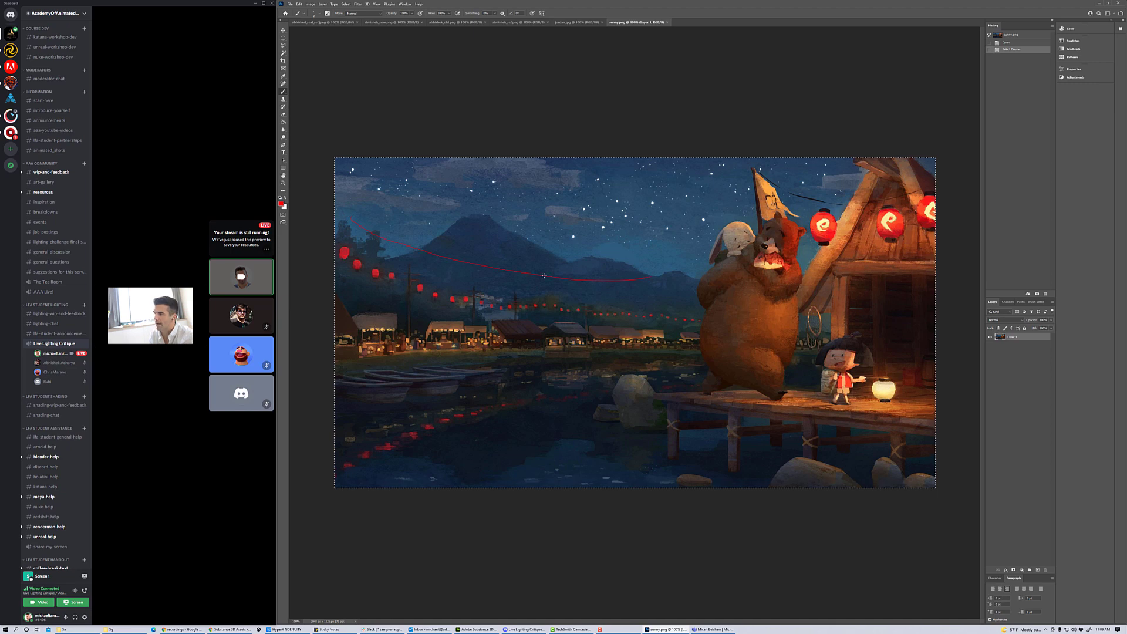
pyautogui.moveTo(385, 485)
pyautogui.mouseDown()
pyautogui.moveTo(515, 421)
pyautogui.moveTo(691, 396)
pyautogui.mouseUp()
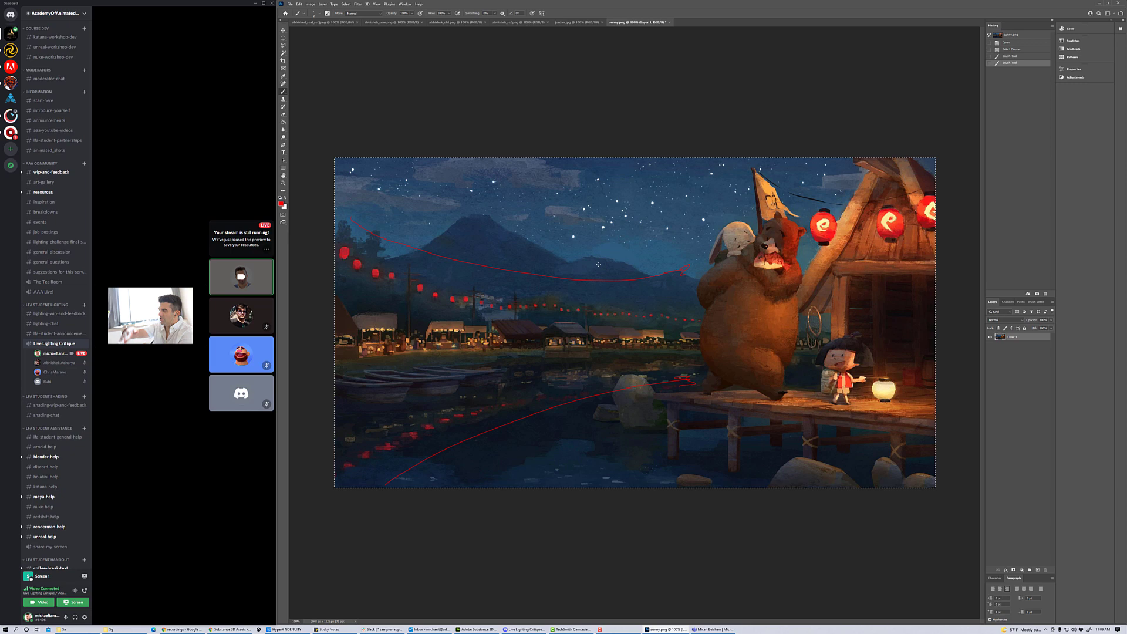
pyautogui.hotkey('ctrl', 'z')
pyautogui.hotkey('ctrl', 'z')
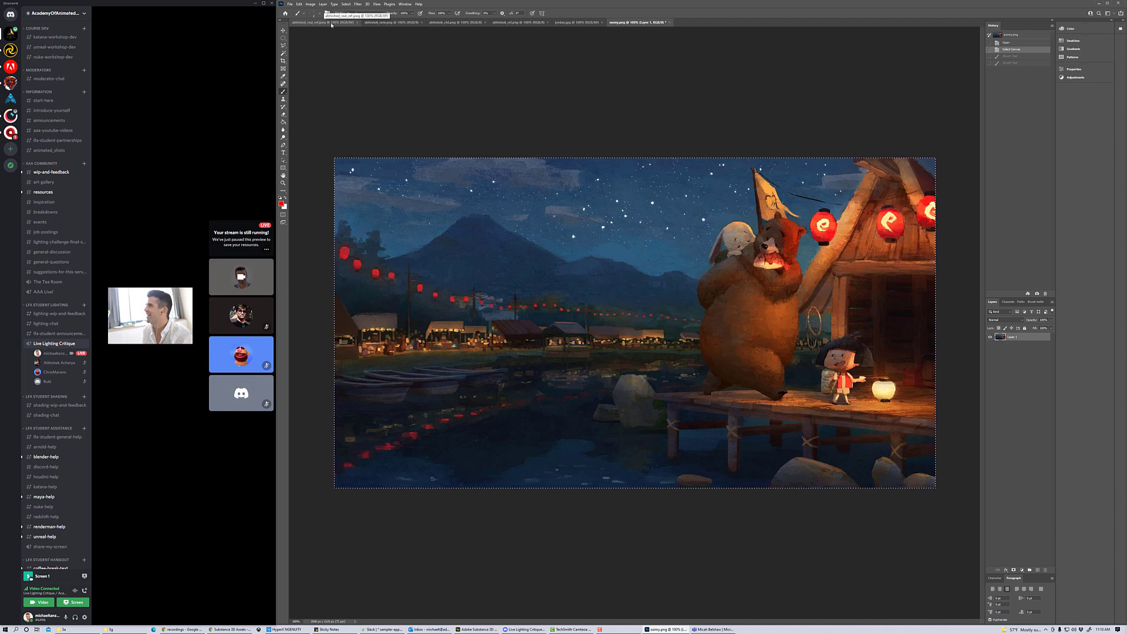
# View the real-reference car image and the other car reference image, and close the latter document.
pyautogui.click(332, 23)
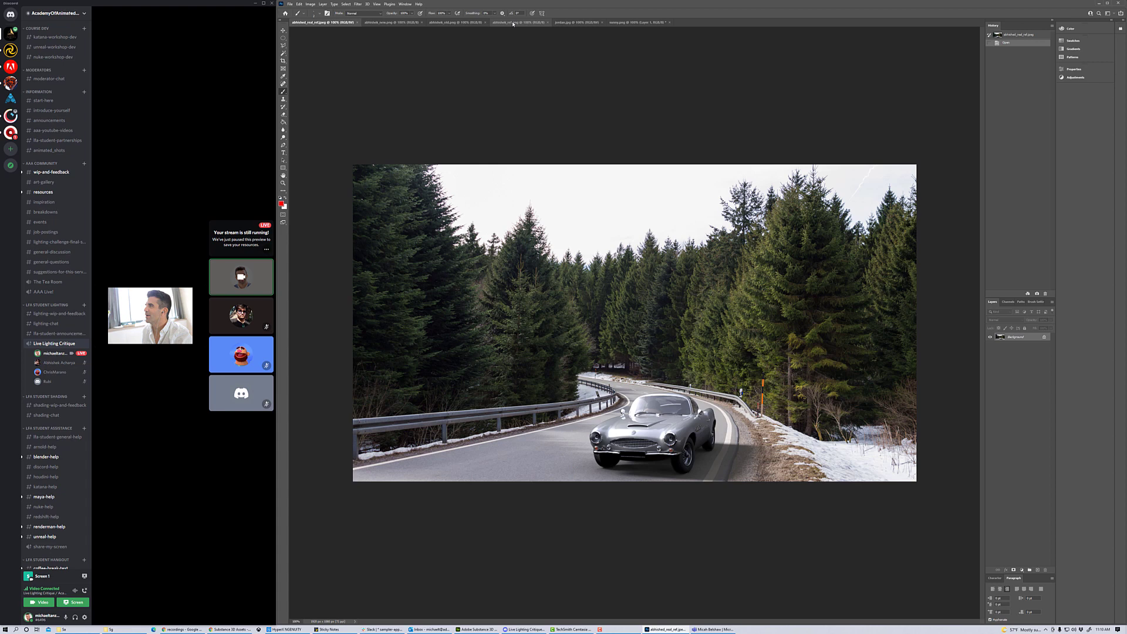
pyautogui.click(526, 22)
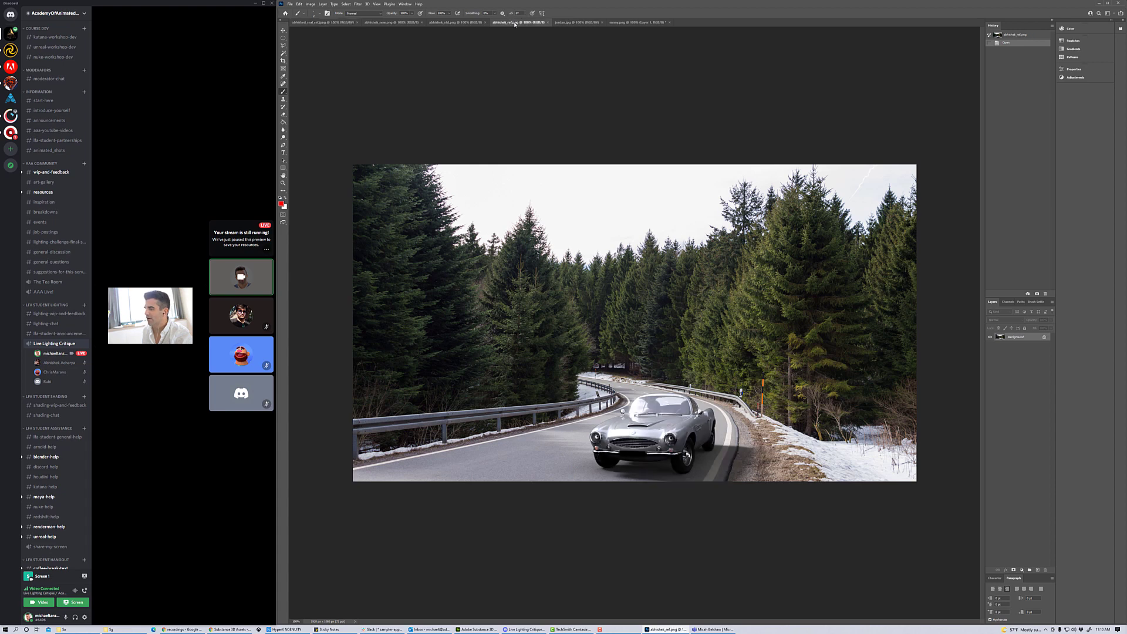
pyautogui.click(547, 23)
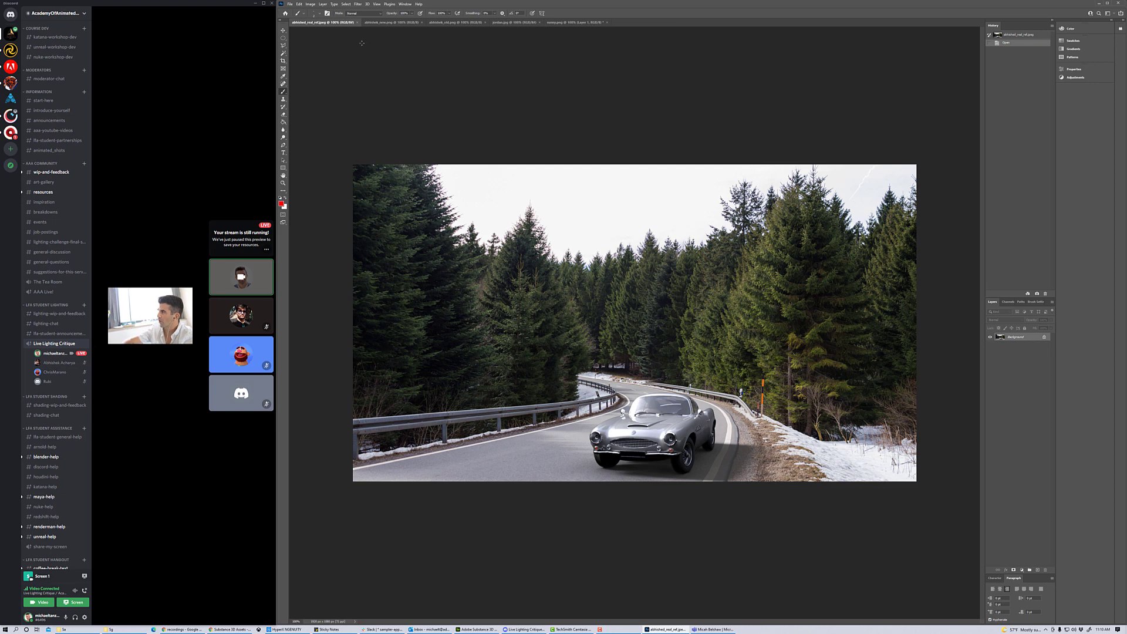
# Copy the entire old car render into the new render's document as a layer, and close the old render's document.
pyautogui.click(449, 22)
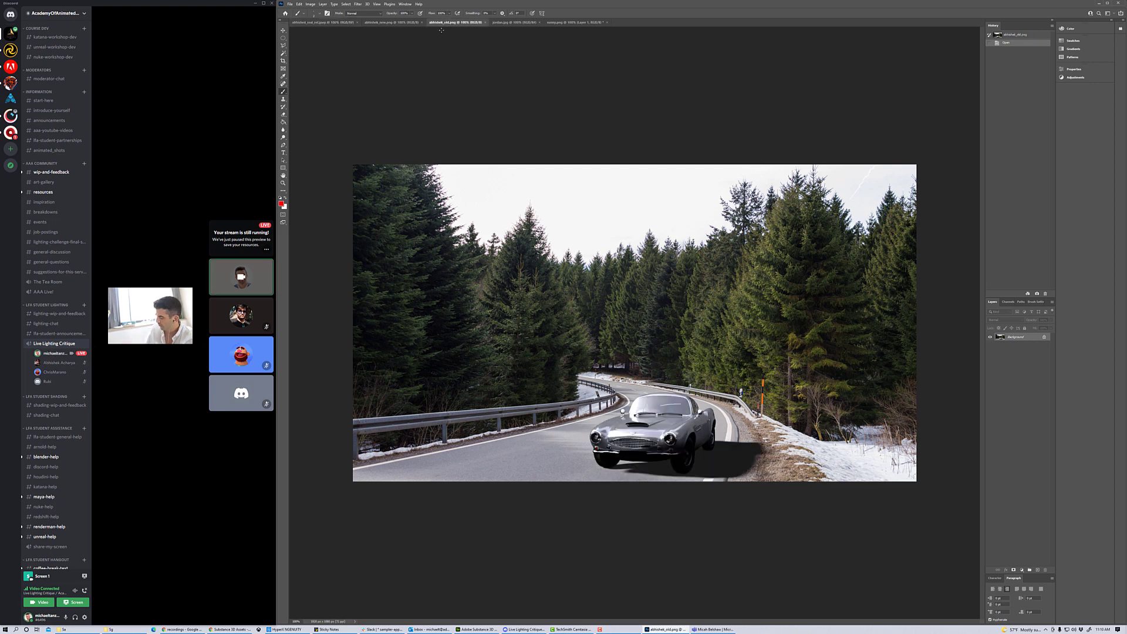
pyautogui.hotkey('ctrl', 'a')
pyautogui.hotkey('ctrl', 'c')
pyautogui.click(389, 23)
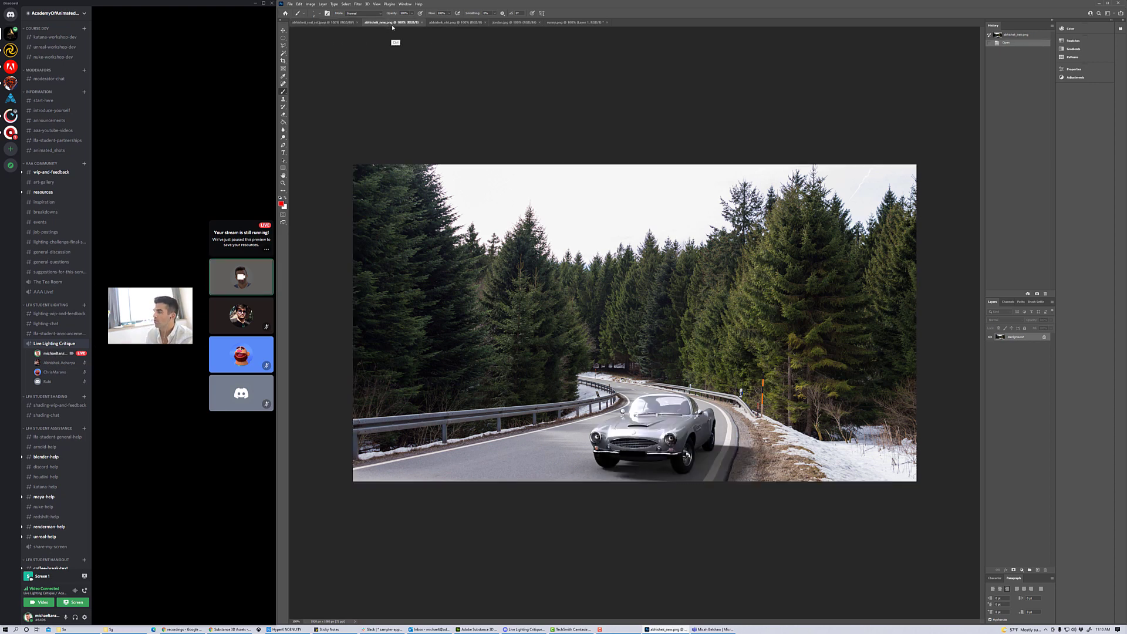
pyautogui.hotkey('ctrl', 'v')
pyautogui.click(500, 23)
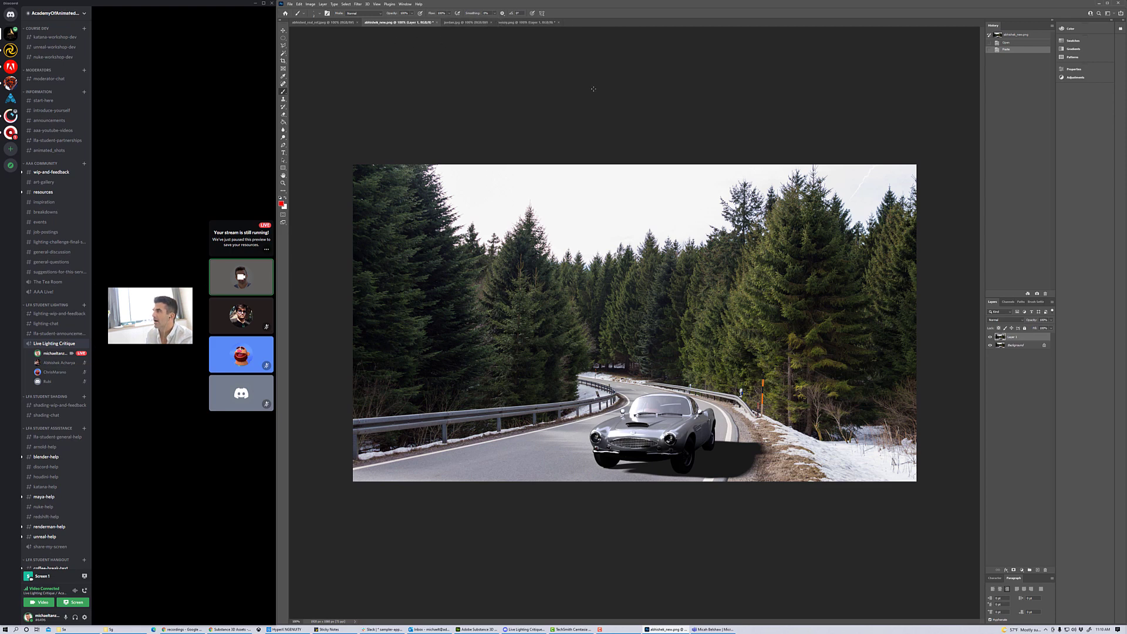
# Toggle the pasted old render layer on and off repeatedly to compare it with the new render, and leave it hidden.
pyautogui.click(991, 337)
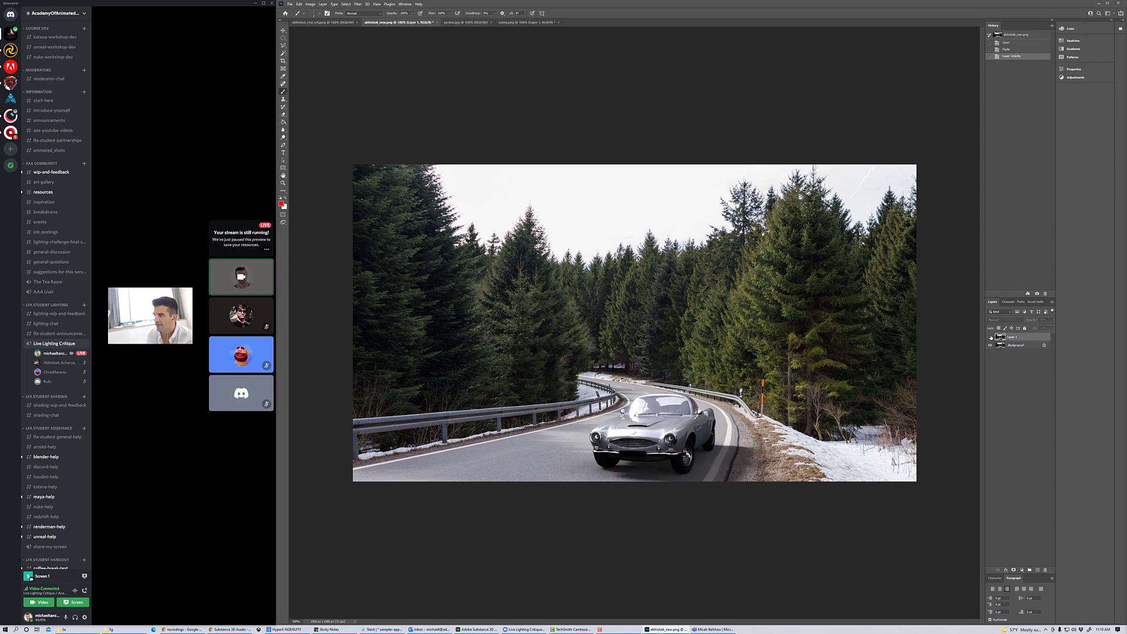
pyautogui.click(991, 337)
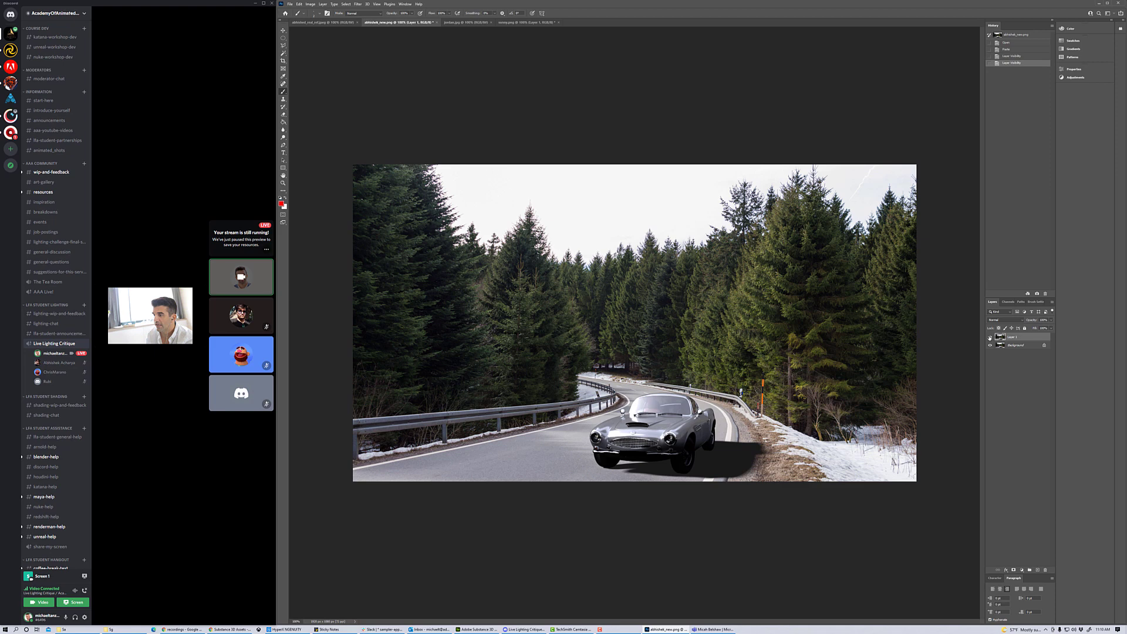
pyautogui.click(990, 337)
pyautogui.click(990, 337)
pyautogui.click(990, 337)
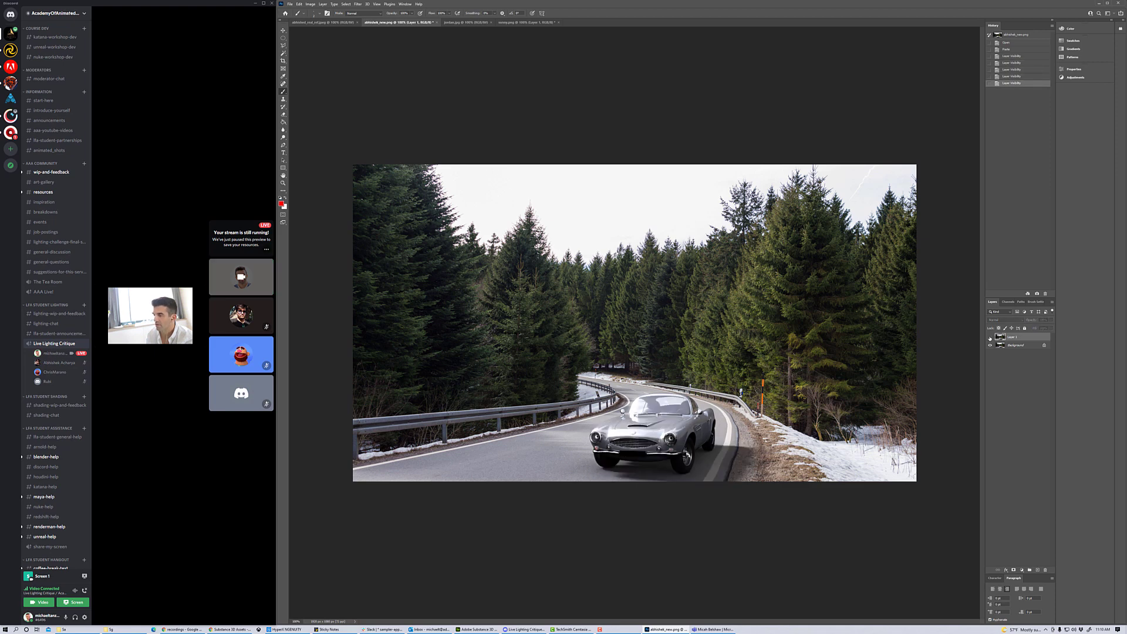
pyautogui.click(991, 337)
pyautogui.click(991, 337)
pyautogui.click(991, 337)
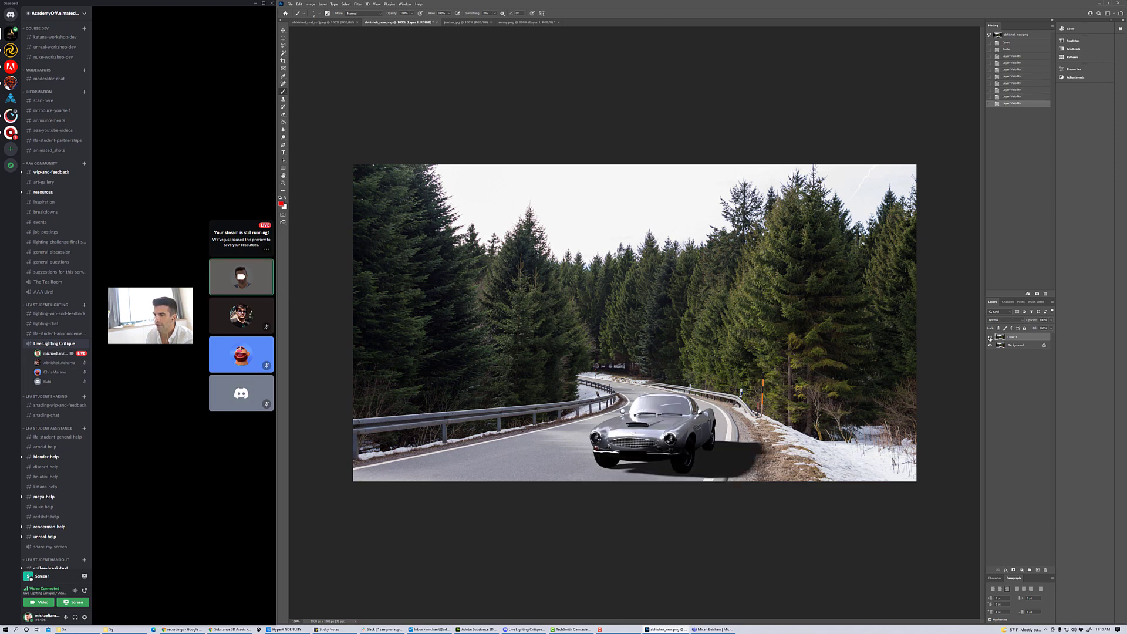
pyautogui.click(991, 337)
pyautogui.click(990, 337)
pyautogui.click(990, 337)
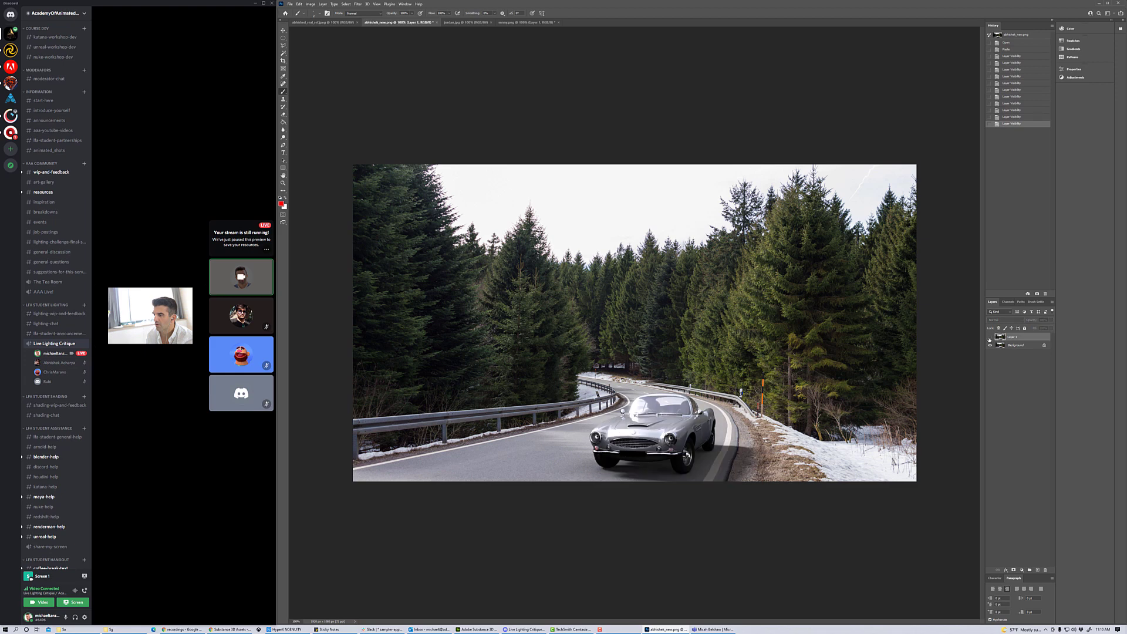
pyautogui.click(991, 337)
pyautogui.click(990, 337)
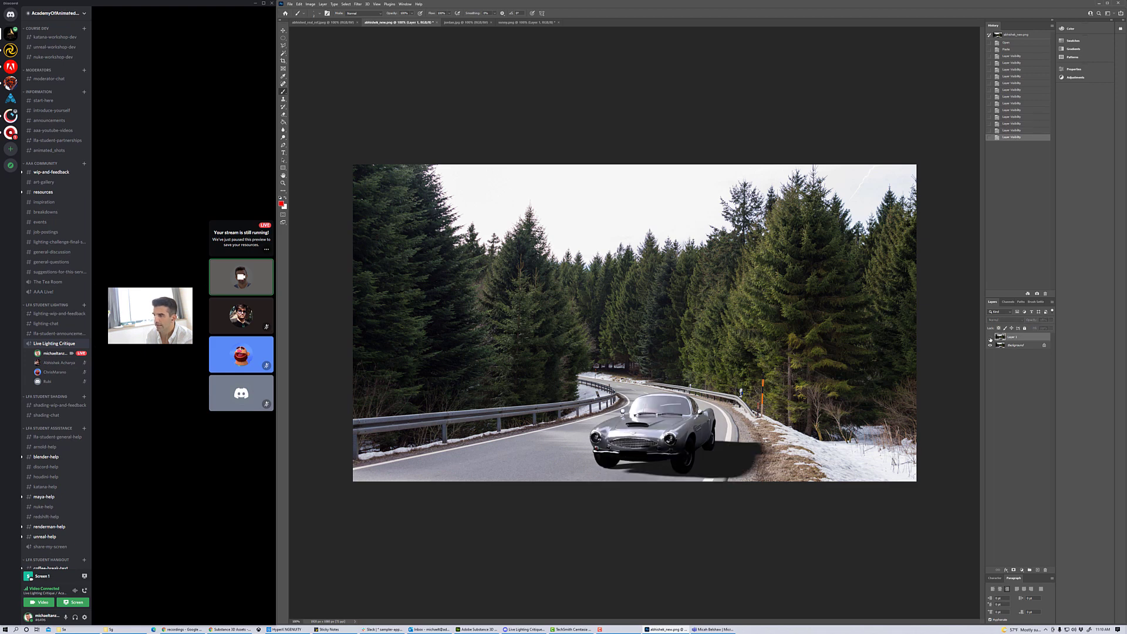
pyautogui.click(991, 337)
pyautogui.click(990, 337)
pyautogui.click(991, 338)
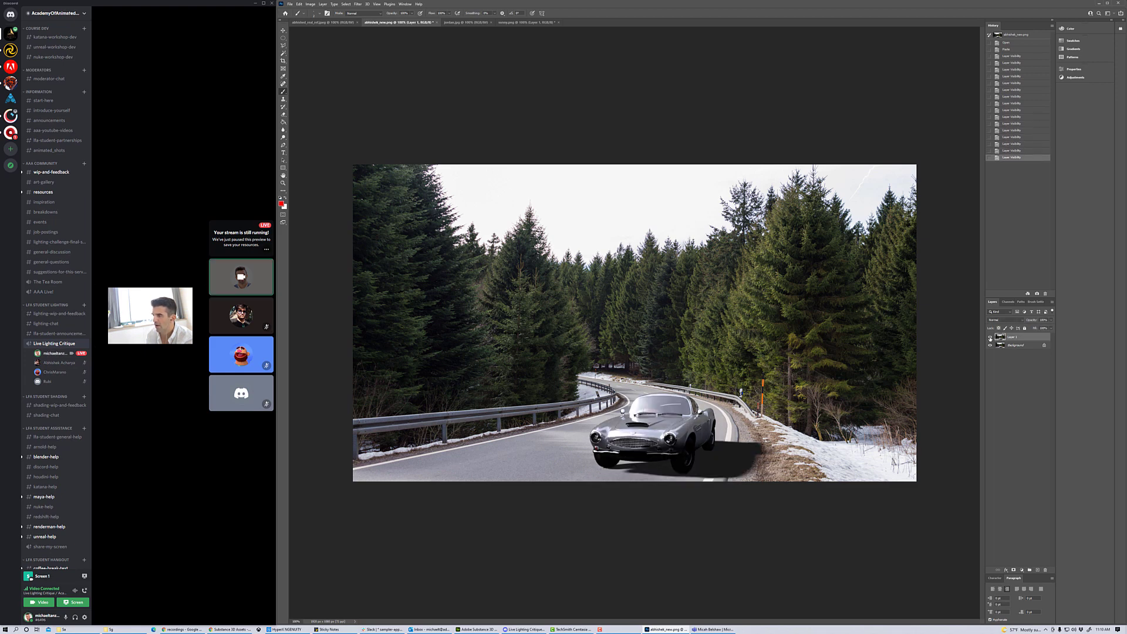
pyautogui.click(990, 337)
pyautogui.click(991, 338)
pyautogui.click(991, 338)
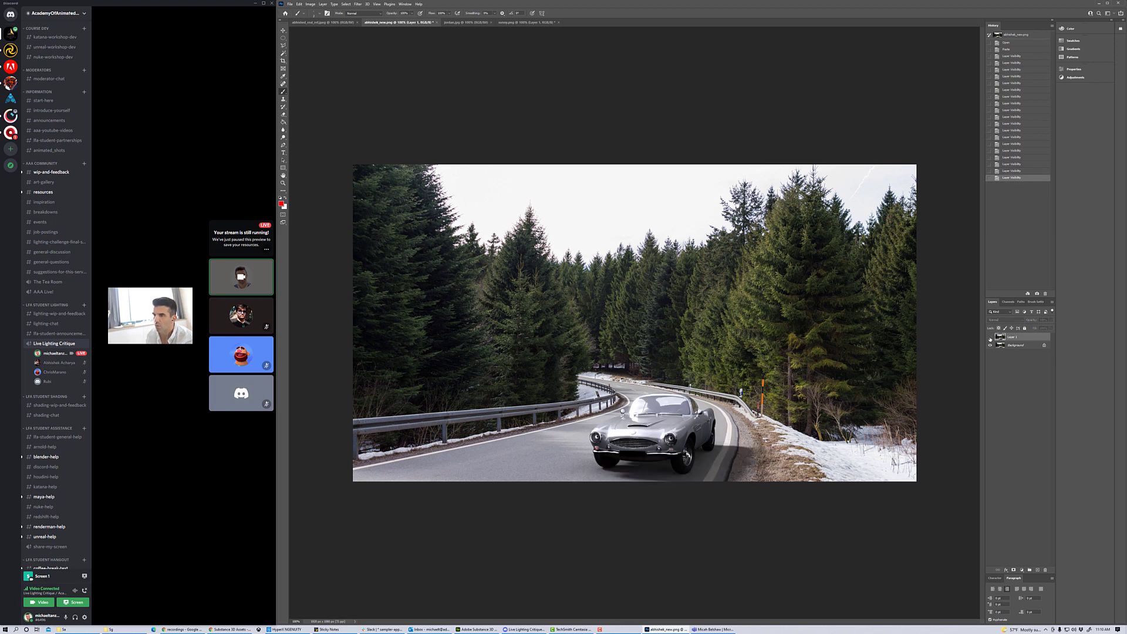
pyautogui.click(990, 337)
pyautogui.click(991, 338)
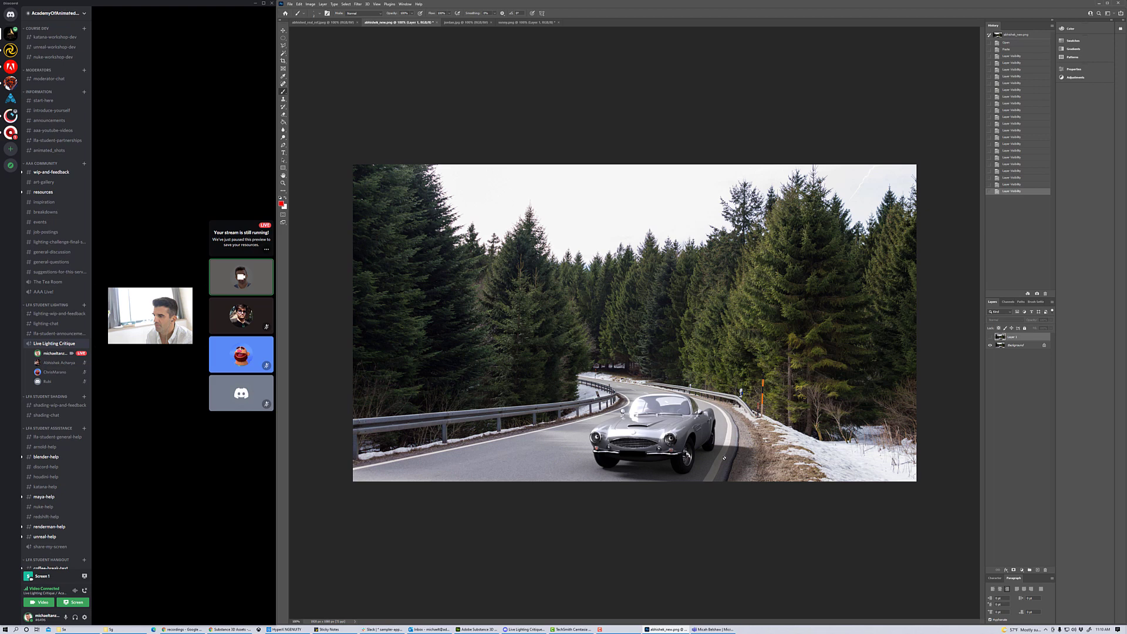
# Switch back and forth between the real-reference image and the new render to compare the car's lighting and shadow.
pyautogui.click(326, 22)
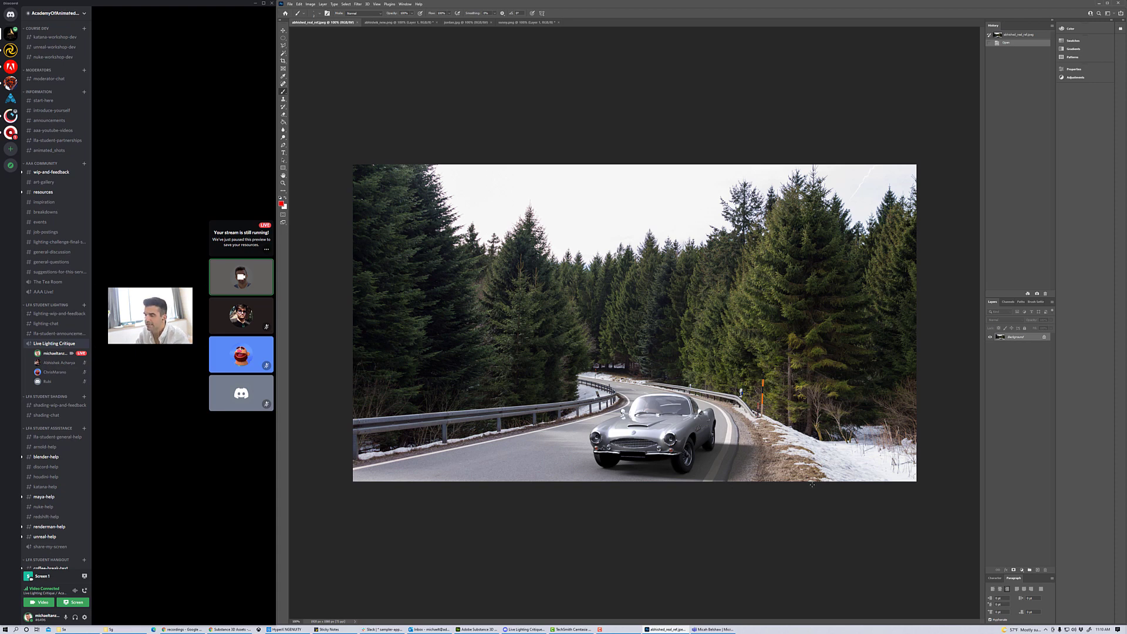
pyautogui.click(406, 24)
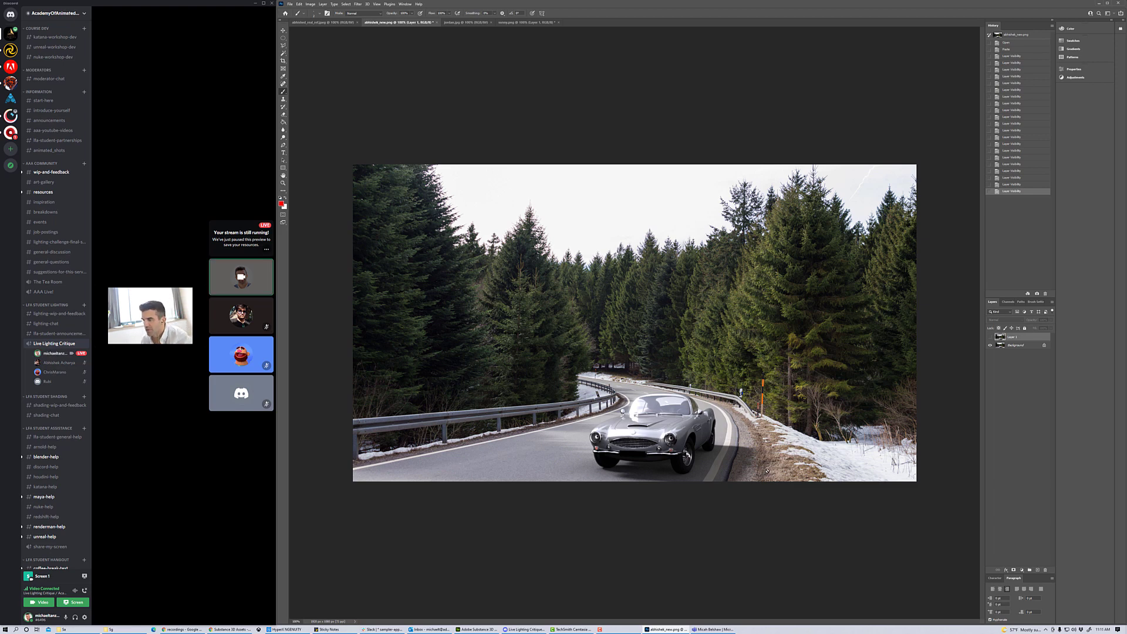
pyautogui.click(332, 22)
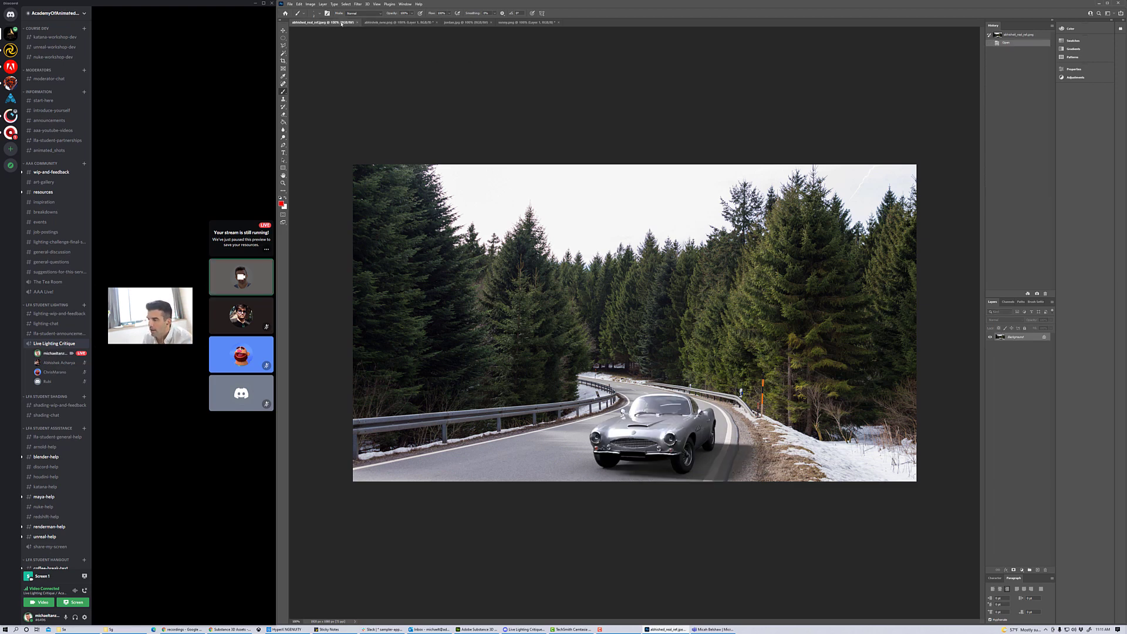
pyautogui.click(385, 22)
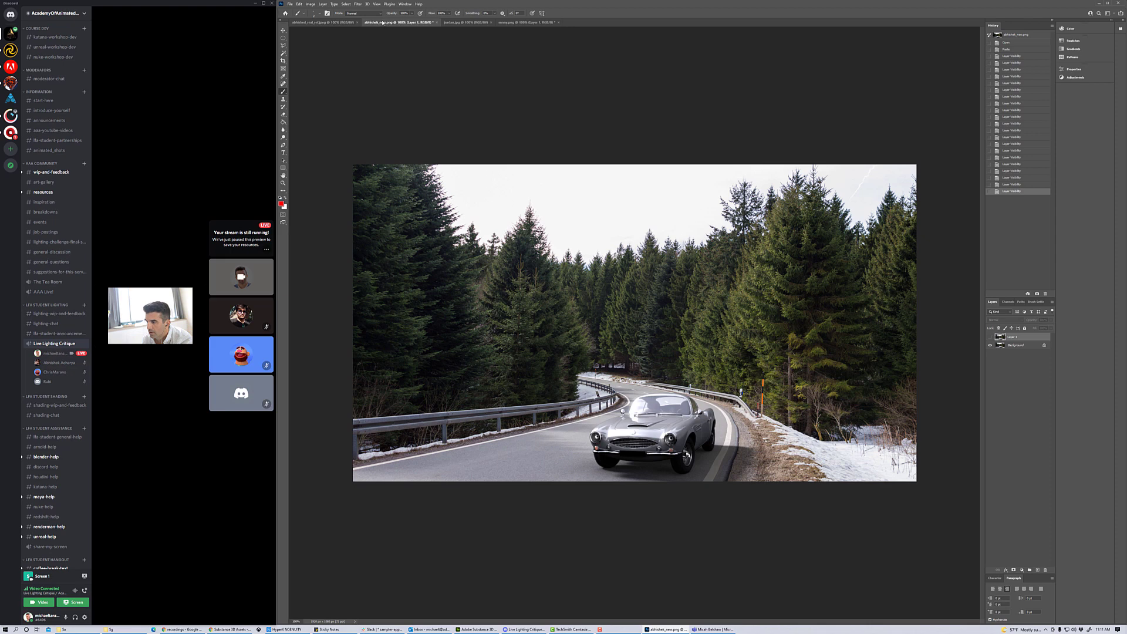
pyautogui.click(346, 24)
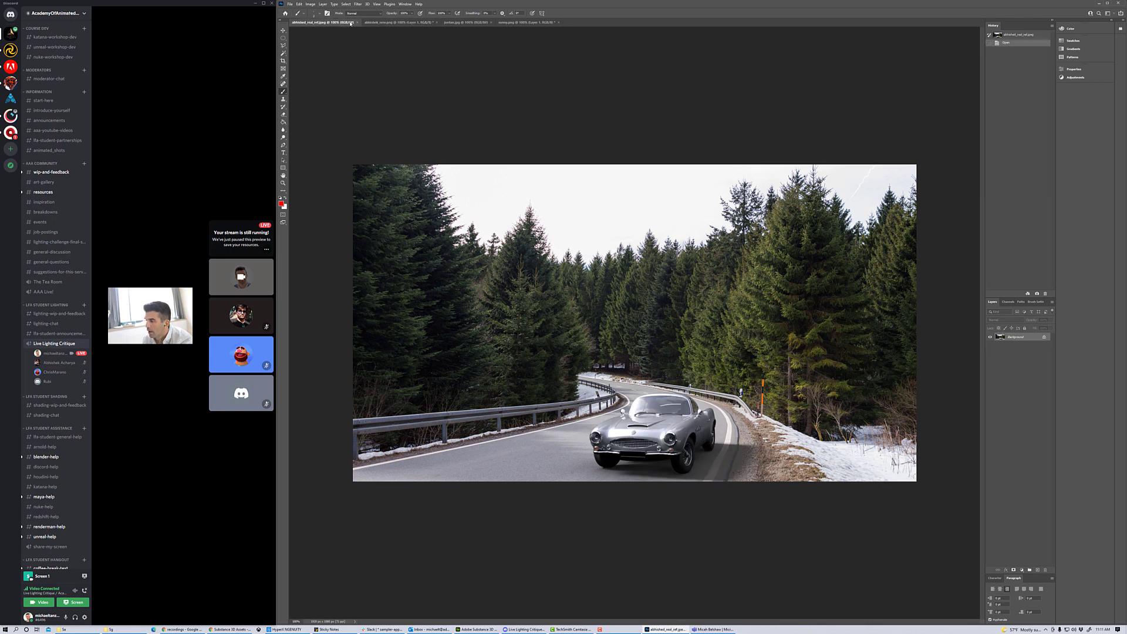
pyautogui.click(405, 25)
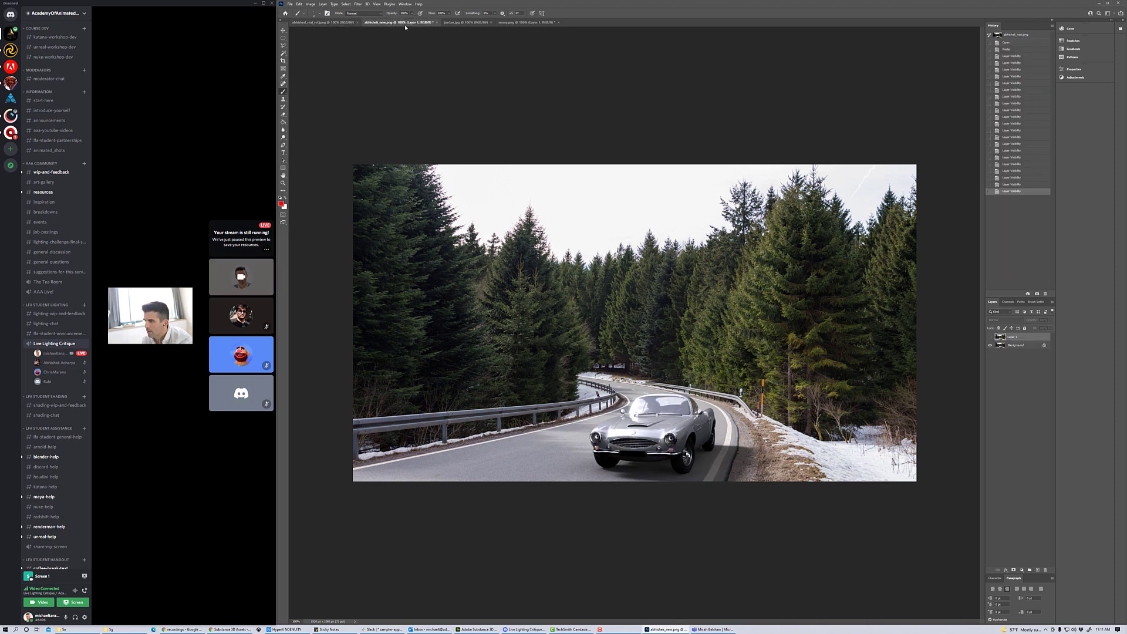
pyautogui.click(338, 23)
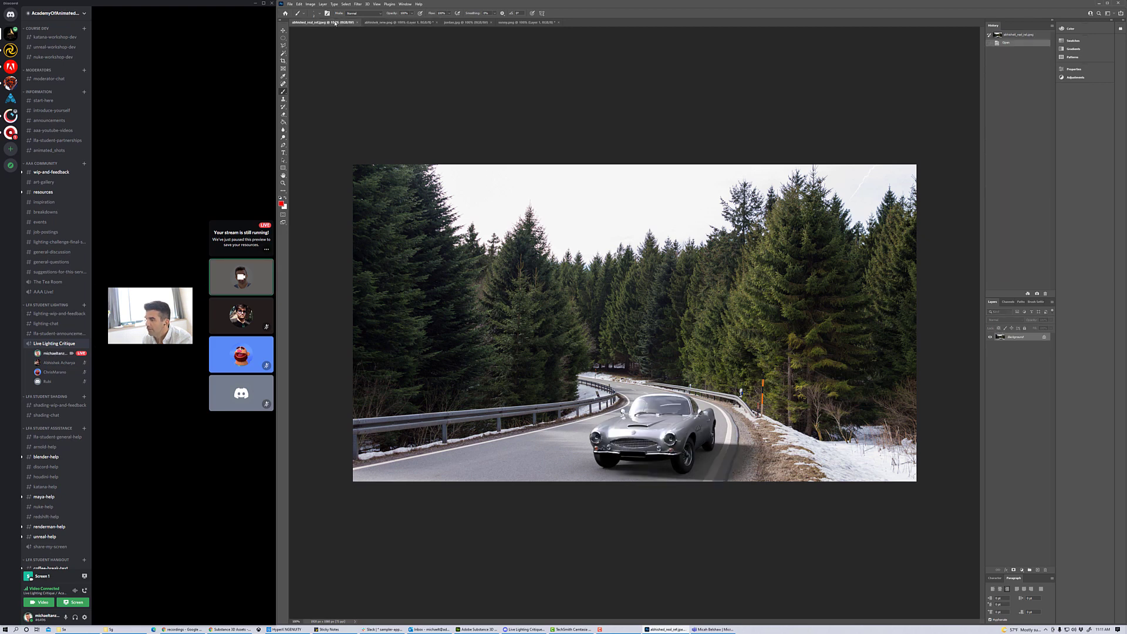
pyautogui.click(404, 25)
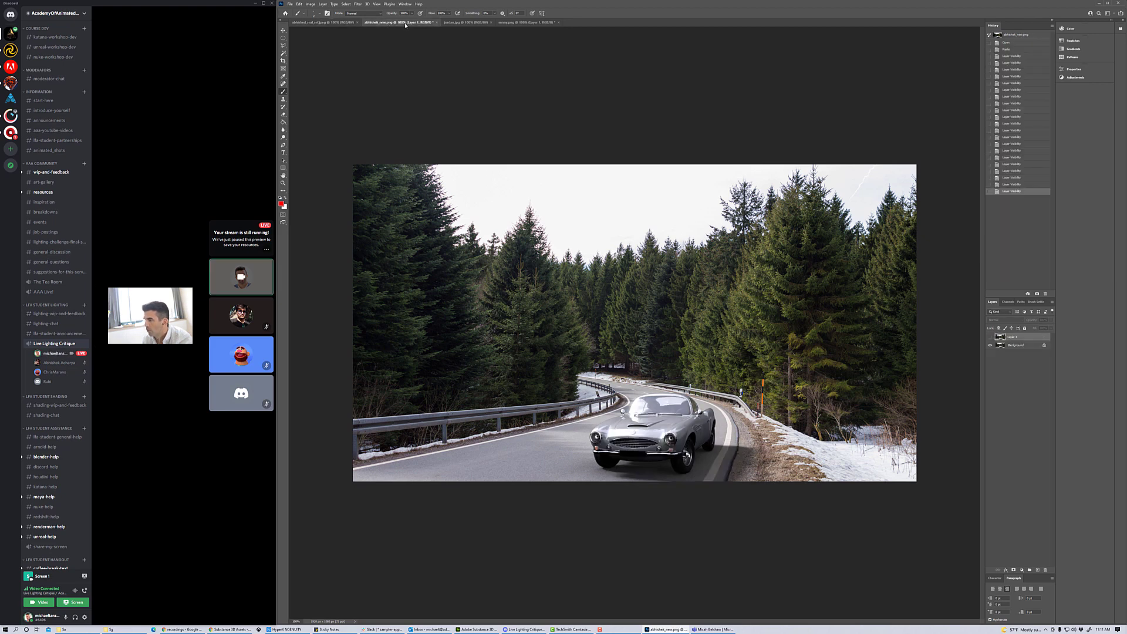
pyautogui.click(332, 23)
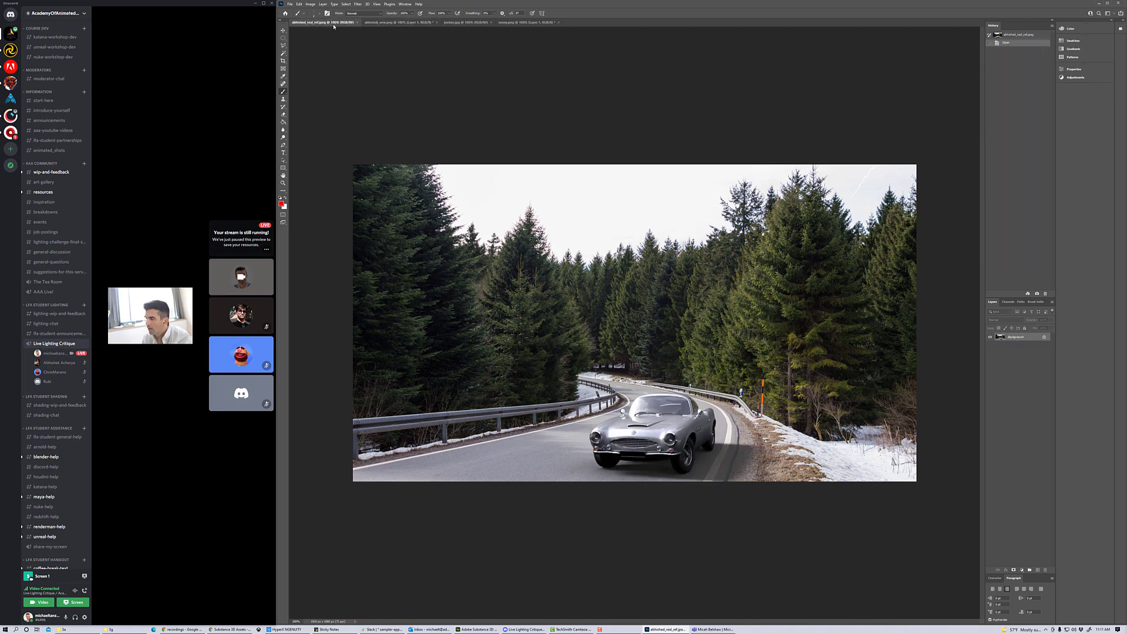
pyautogui.click(405, 23)
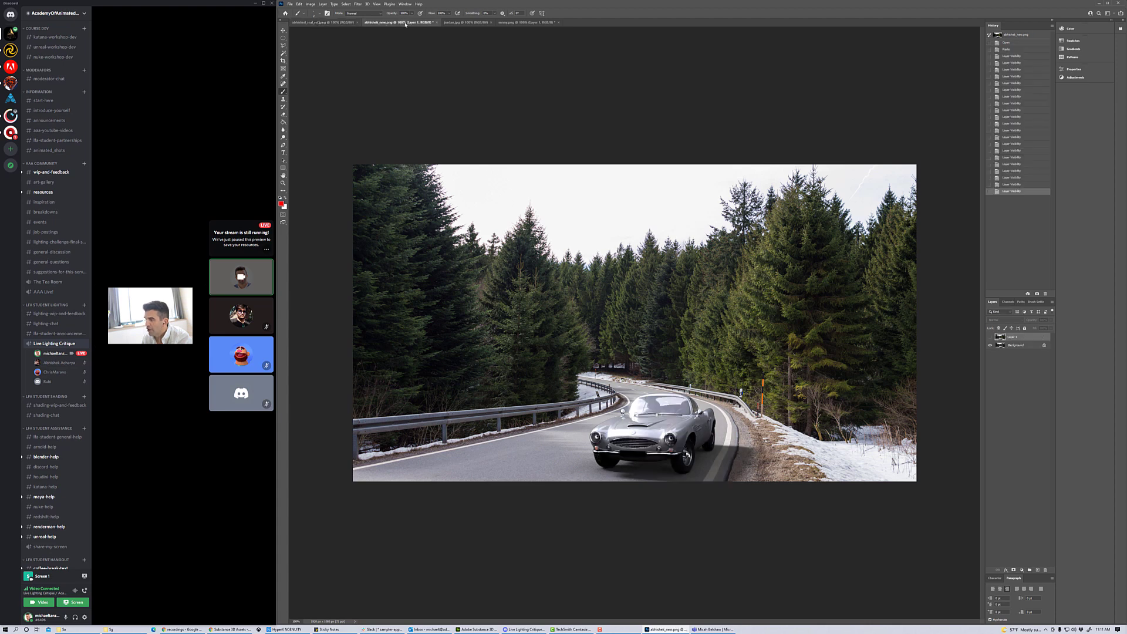
pyautogui.click(336, 23)
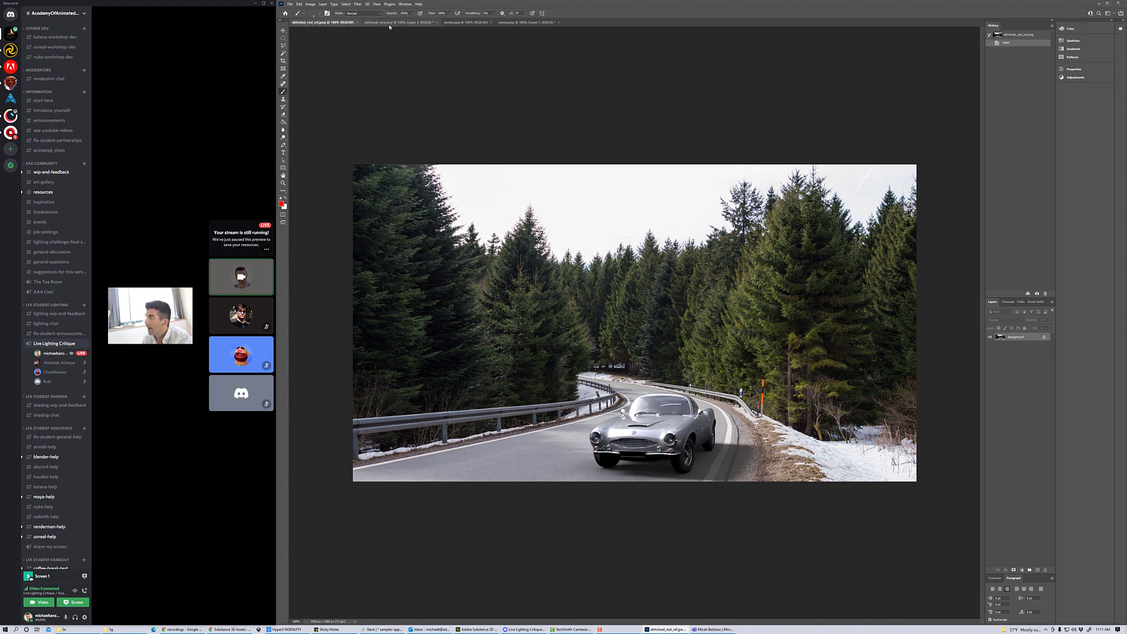
pyautogui.click(405, 23)
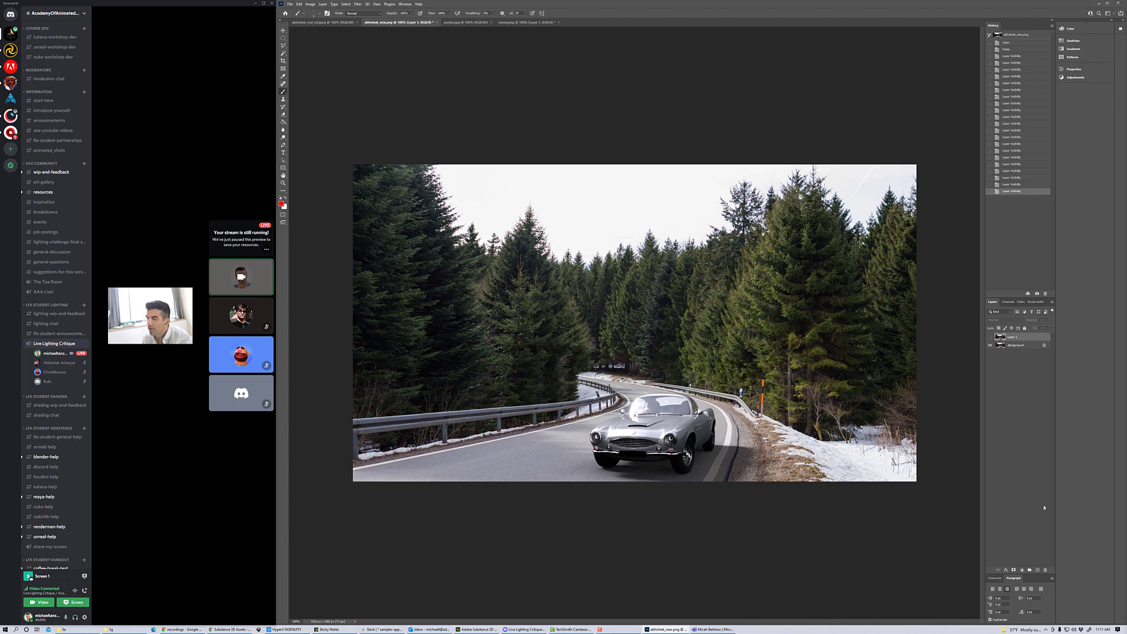
# Add an empty layer on top of the new render, try a short red brush mark on the car's roof edge, and undo it.
pyautogui.click(1038, 570)
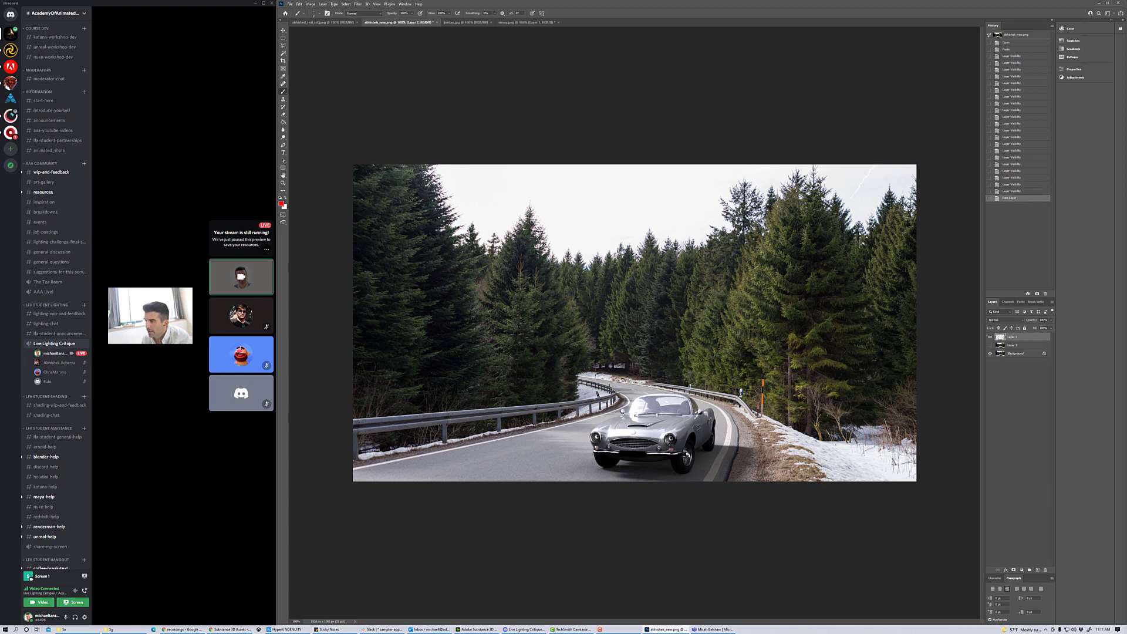
pyautogui.moveTo(686, 394)
pyautogui.mouseDown()
pyautogui.moveTo(641, 395)
pyautogui.moveTo(629, 414)
pyautogui.moveTo(700, 405)
pyautogui.mouseUp()
pyautogui.hotkey('ctrl', 'z')
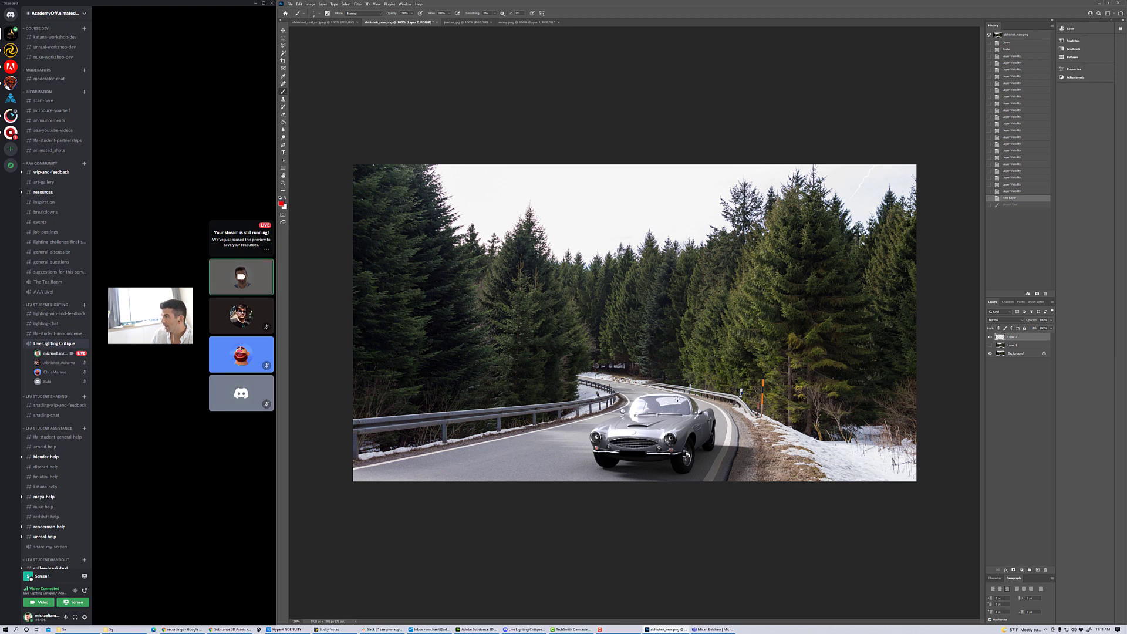
# Check the real-reference image, mark the car's windshield area in red on the new render, and undo all the brush strokes.
pyautogui.click(323, 22)
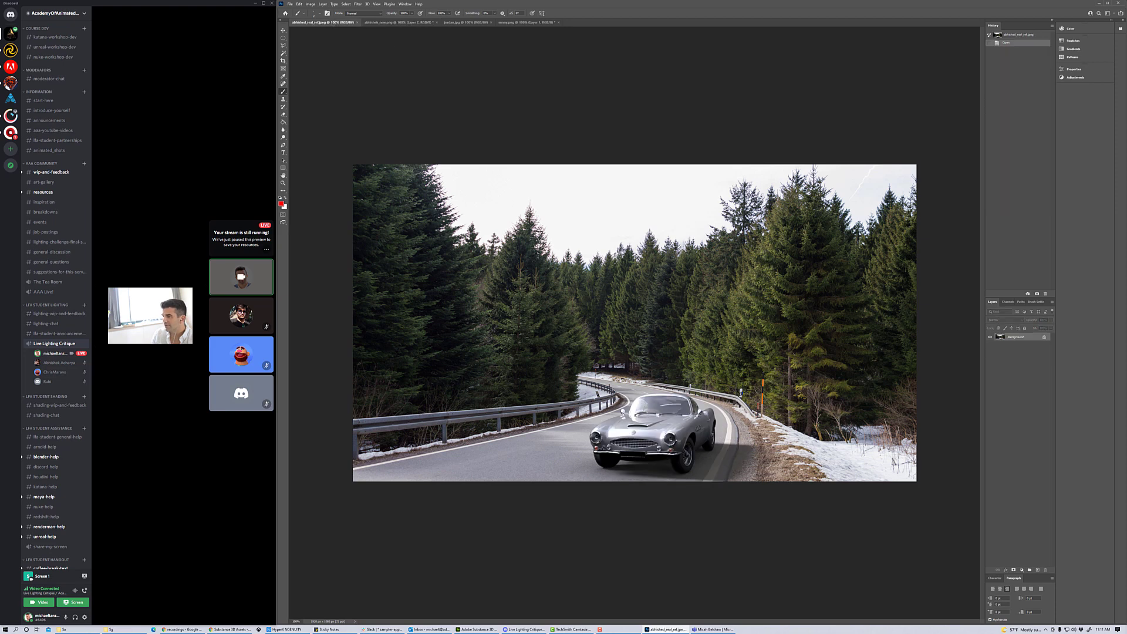
pyautogui.hotkey('ctrl', 'Tab')
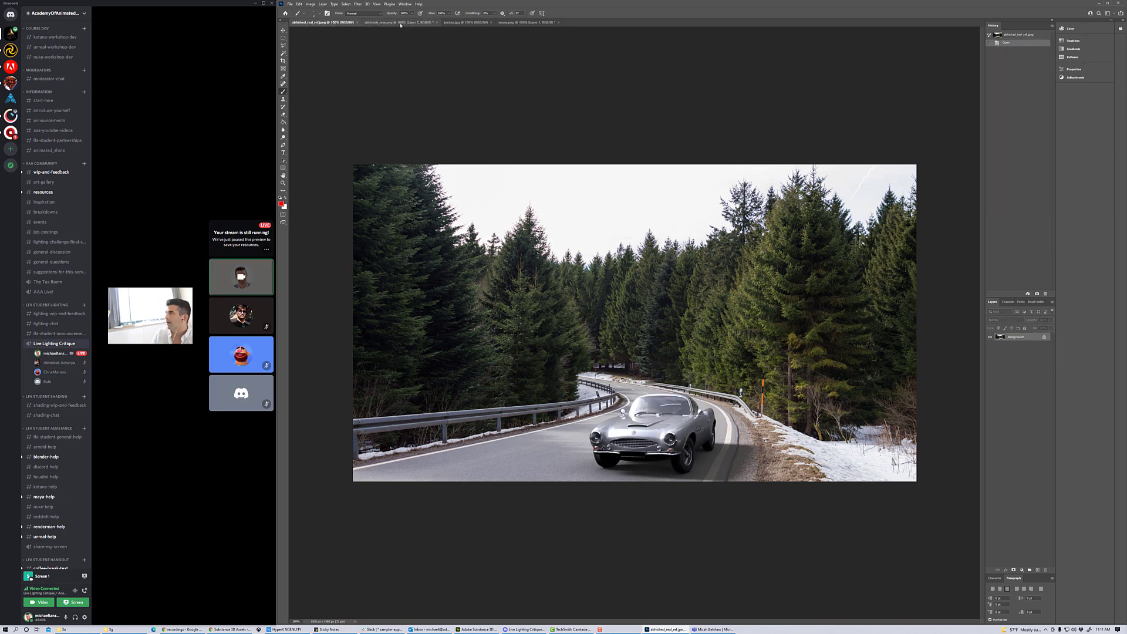
pyautogui.moveTo(658, 399)
pyautogui.mouseDown()
pyautogui.moveTo(682, 401)
pyautogui.moveTo(648, 405)
pyautogui.mouseUp()
pyautogui.hotkey('ctrl', 'z')
pyautogui.hotkey('ctrl', 'z')
pyautogui.hotkey('ctrl', 'z')
pyautogui.hotkey('ctrl', 'z')
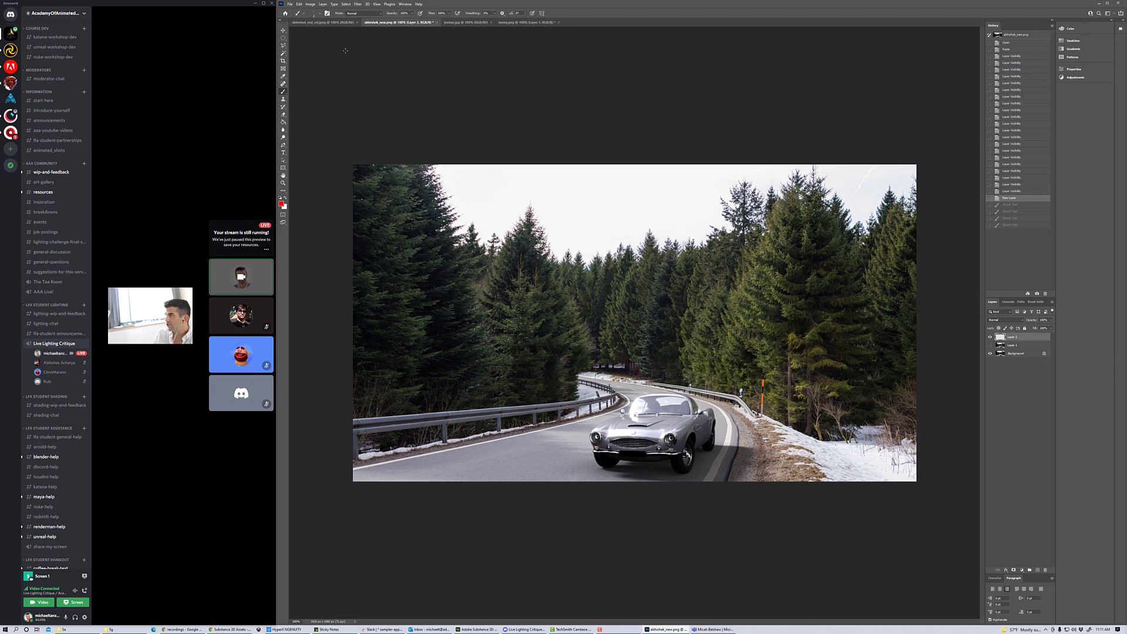
# Try a short red brush mark by the car's front wheel on the real-reference image and undo it.
pyautogui.click(321, 22)
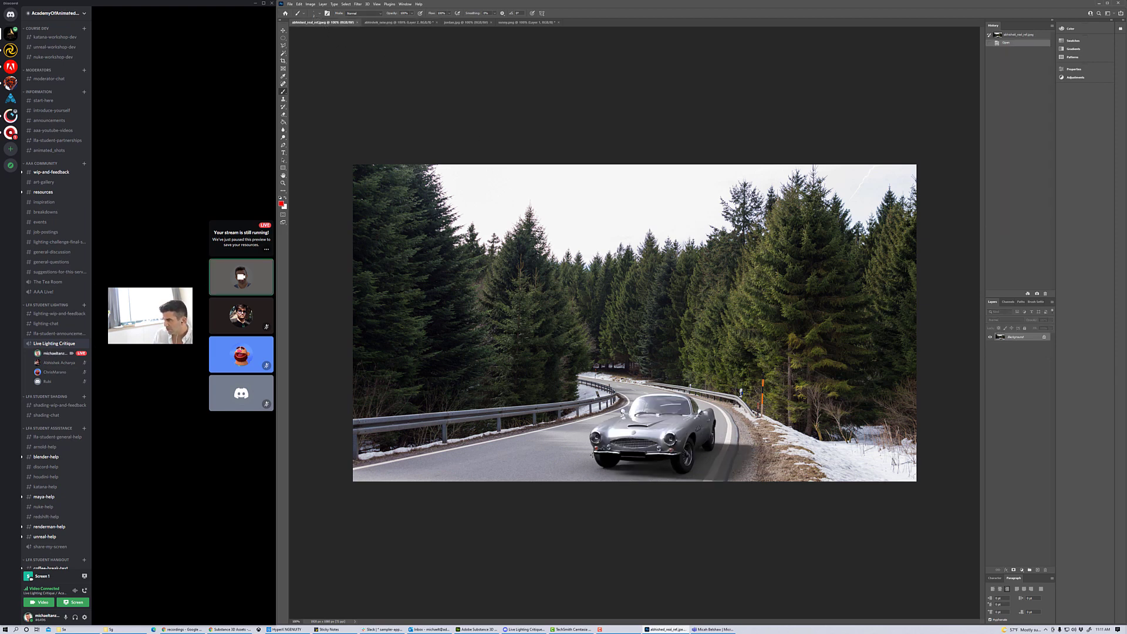
pyautogui.moveTo(601, 458); pyautogui.dragTo(605, 459)
pyautogui.hotkey('ctrl', 'z')
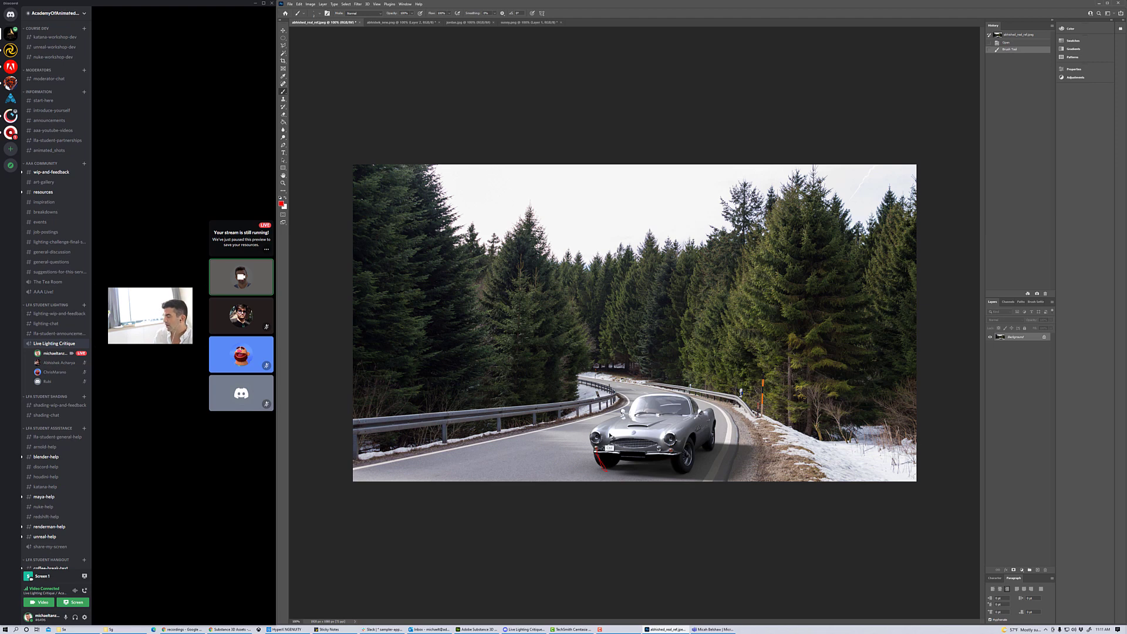
# Switch repeatedly between the new render and the real-reference image to compare the car's lighting, reflections and shadow.
pyautogui.click(399, 23)
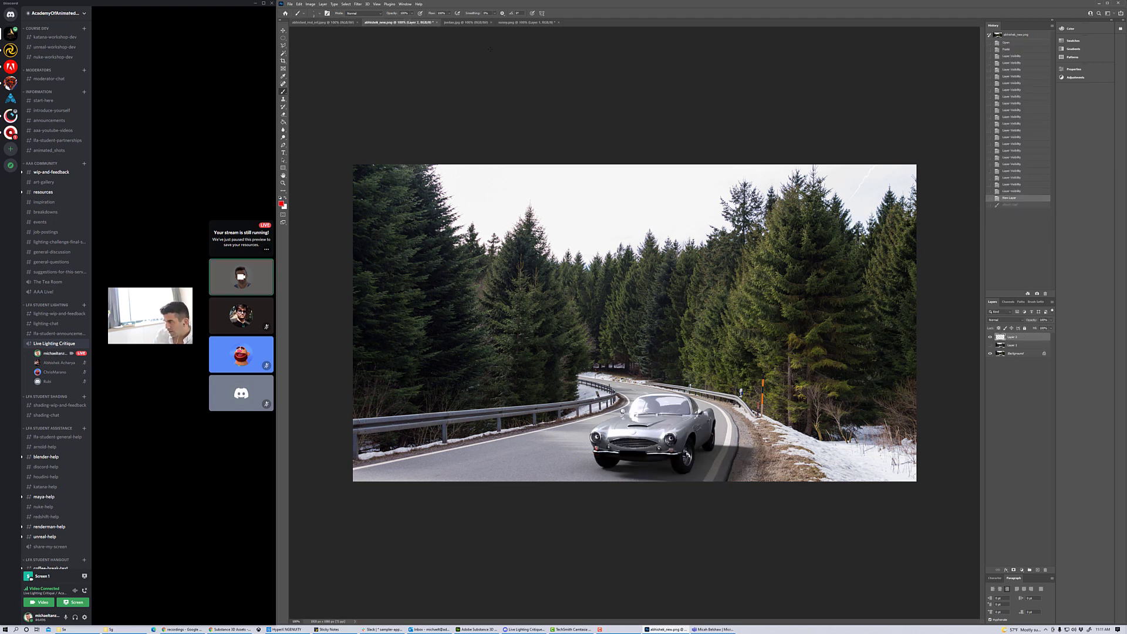
pyautogui.click(340, 22)
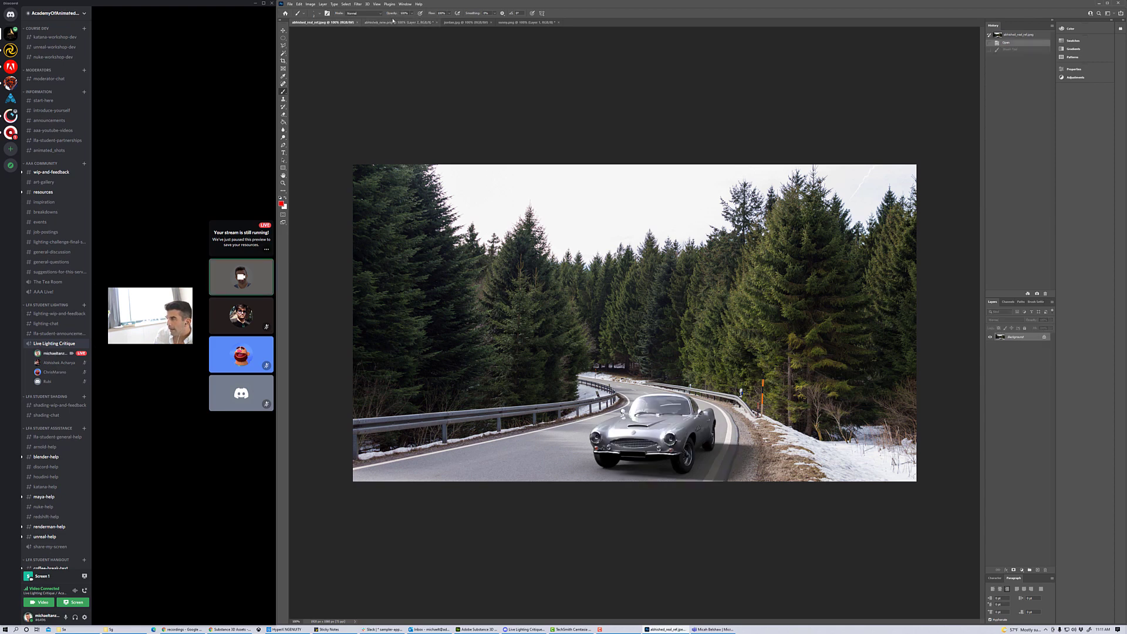
pyautogui.click(394, 23)
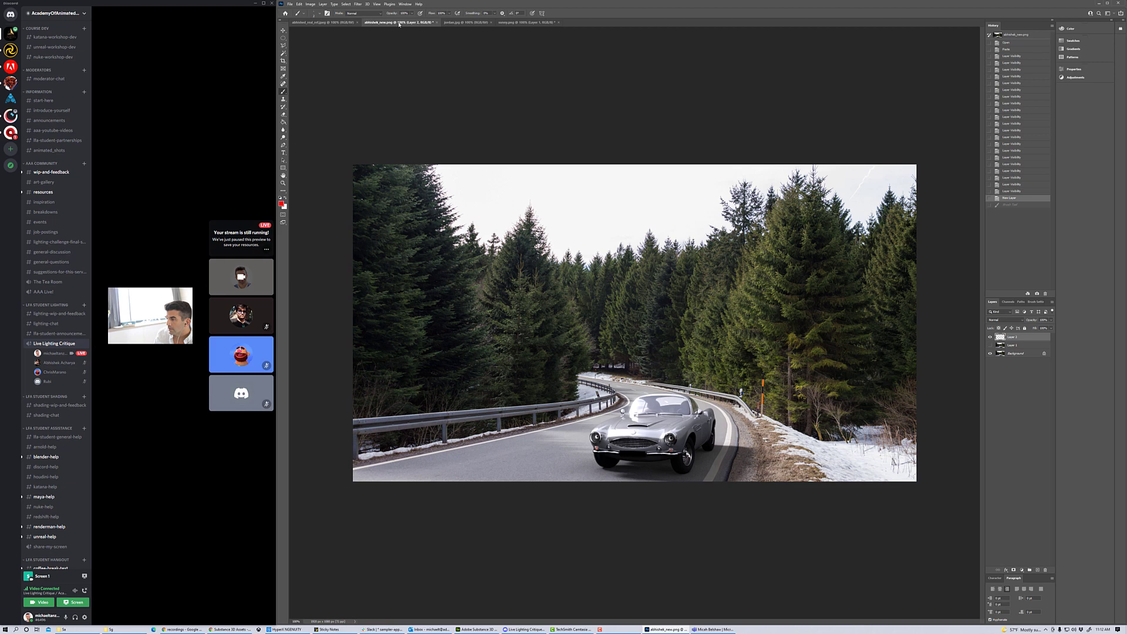
pyautogui.click(340, 23)
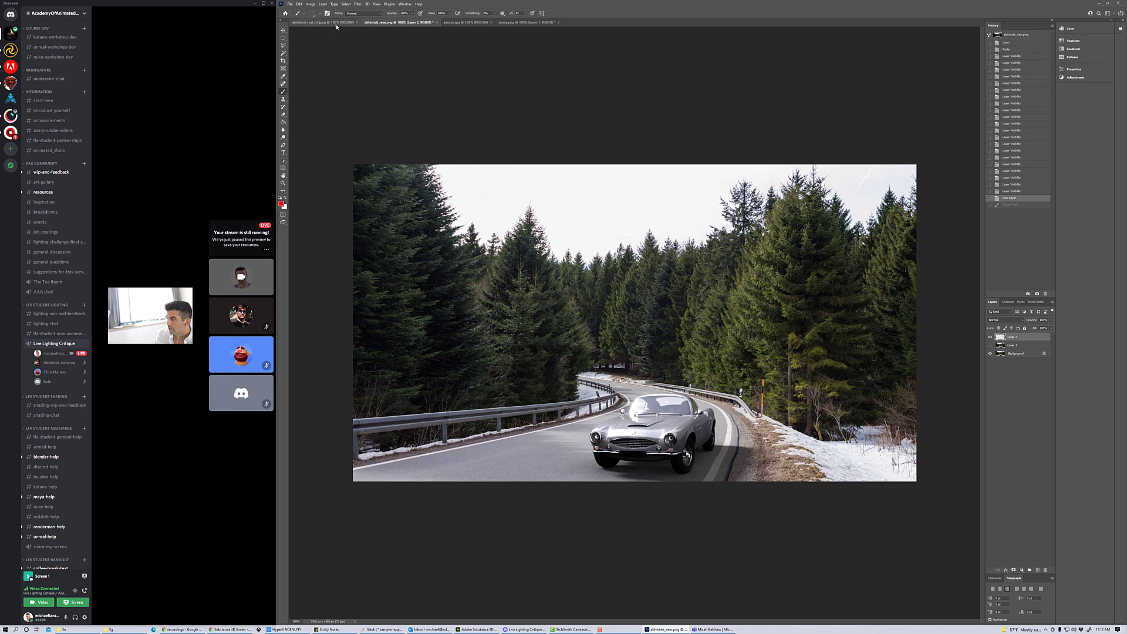
pyautogui.click(394, 22)
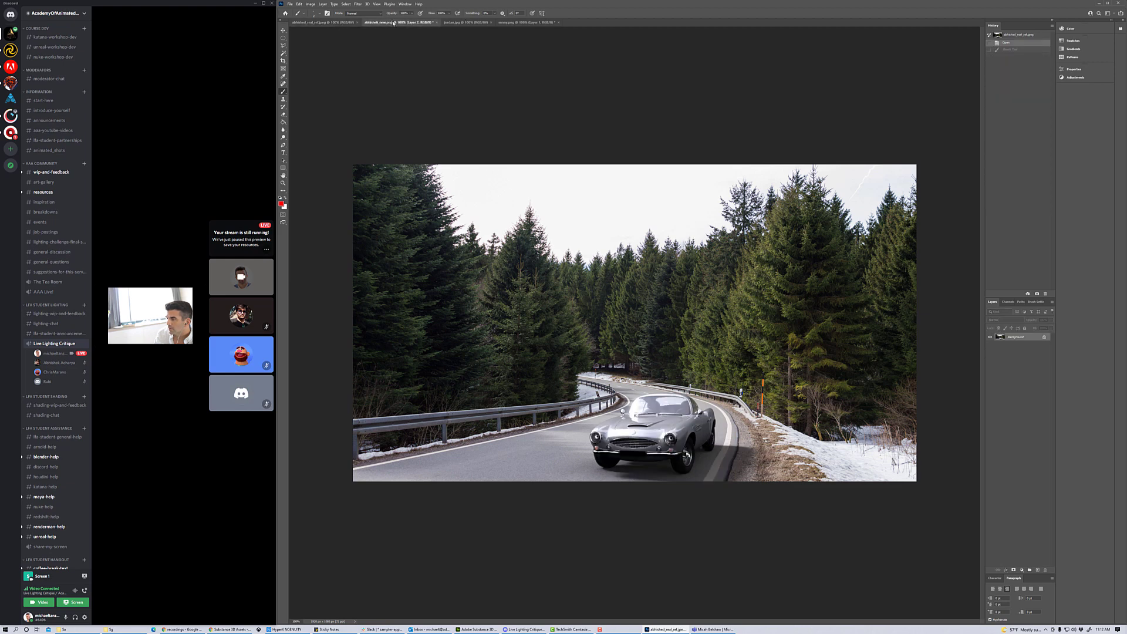
pyautogui.click(336, 23)
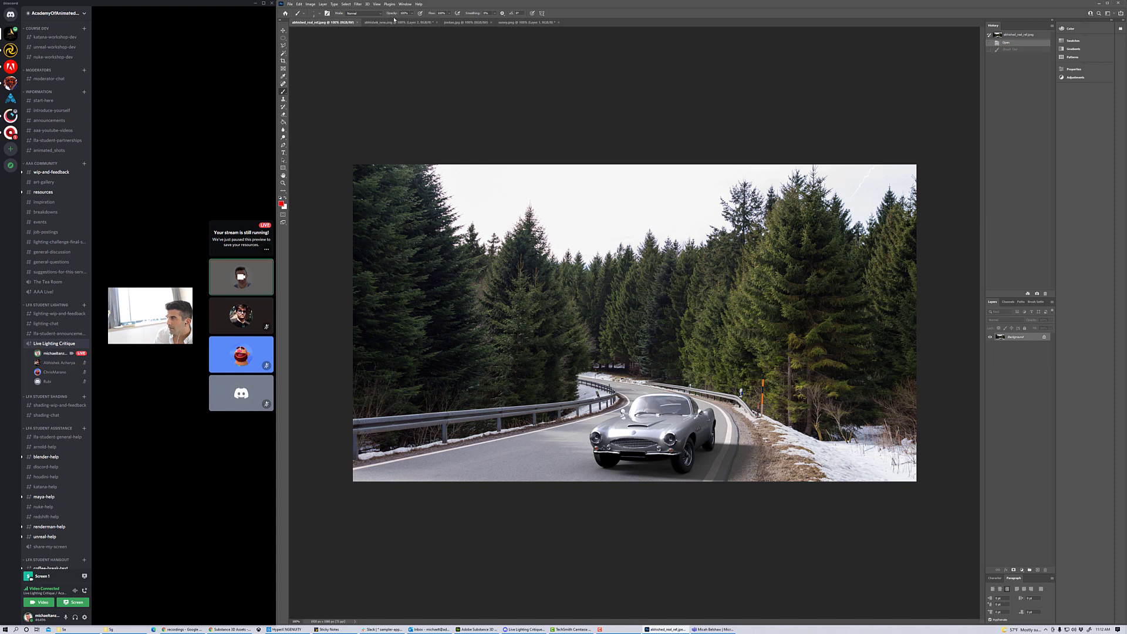
pyautogui.click(395, 22)
pyautogui.click(335, 23)
pyautogui.click(399, 22)
pyautogui.click(336, 23)
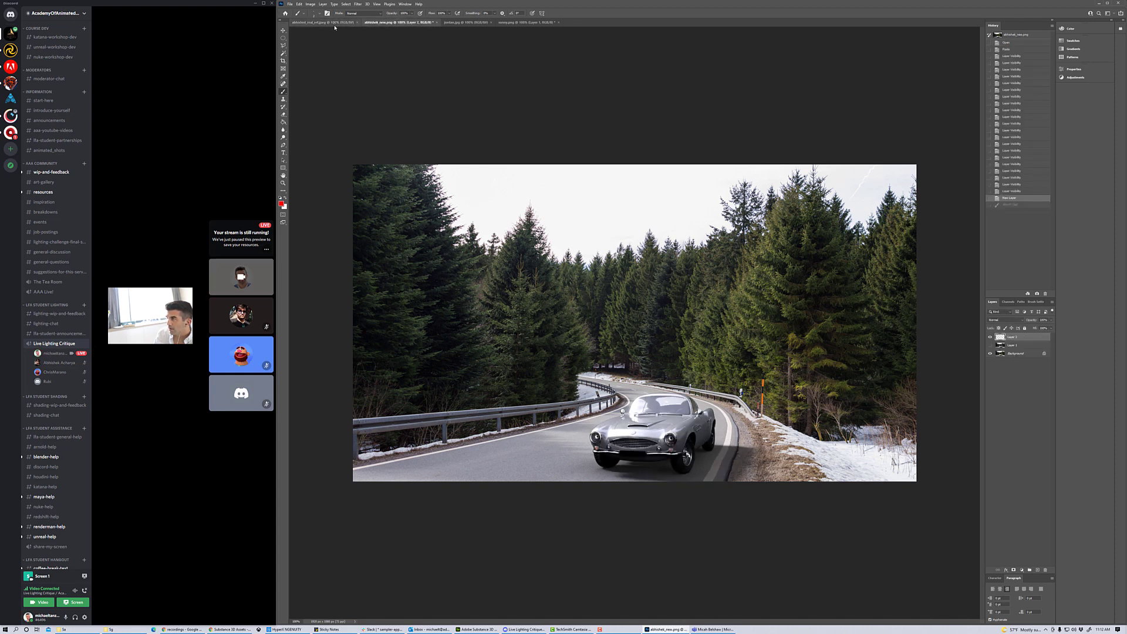
pyautogui.click(400, 23)
pyautogui.click(329, 24)
pyautogui.click(404, 24)
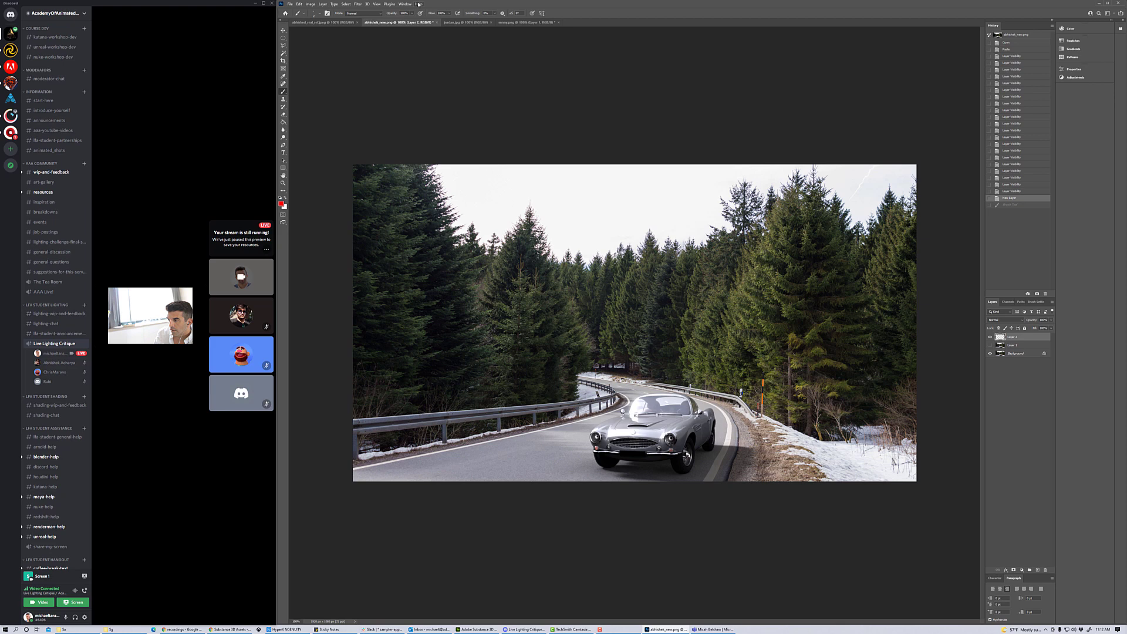
pyautogui.click(328, 22)
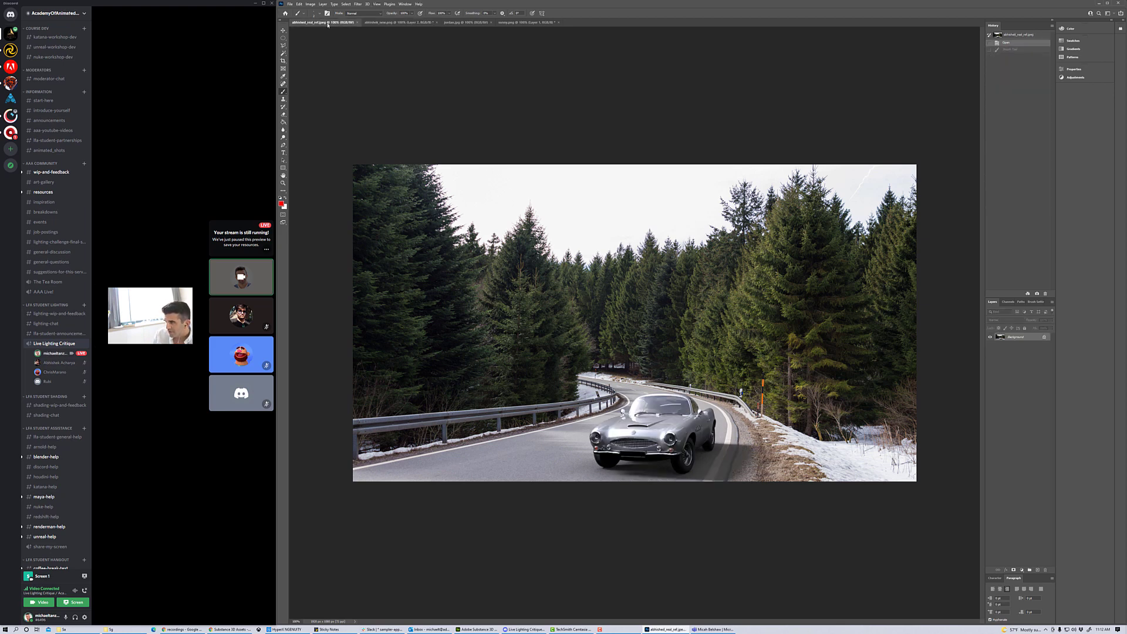
# Outline the area below the car's front grille in red on the new render, undo the mark, and recheck the real-reference image.
pyautogui.click(390, 22)
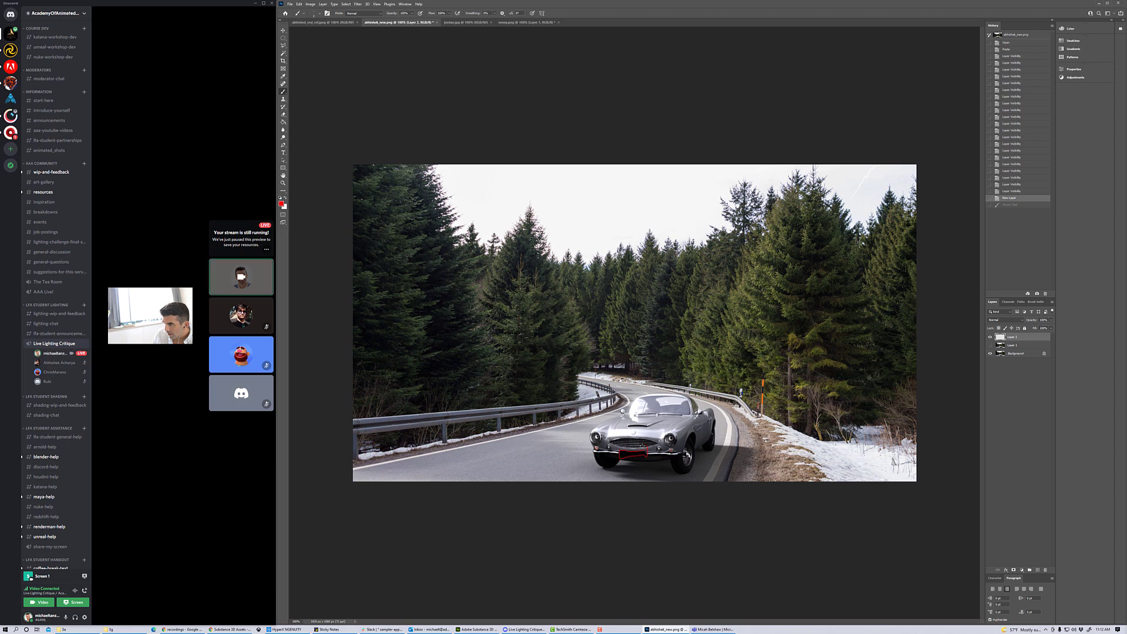
pyautogui.hotkey('ctrl', 'shift', 'z')
pyautogui.click(334, 24)
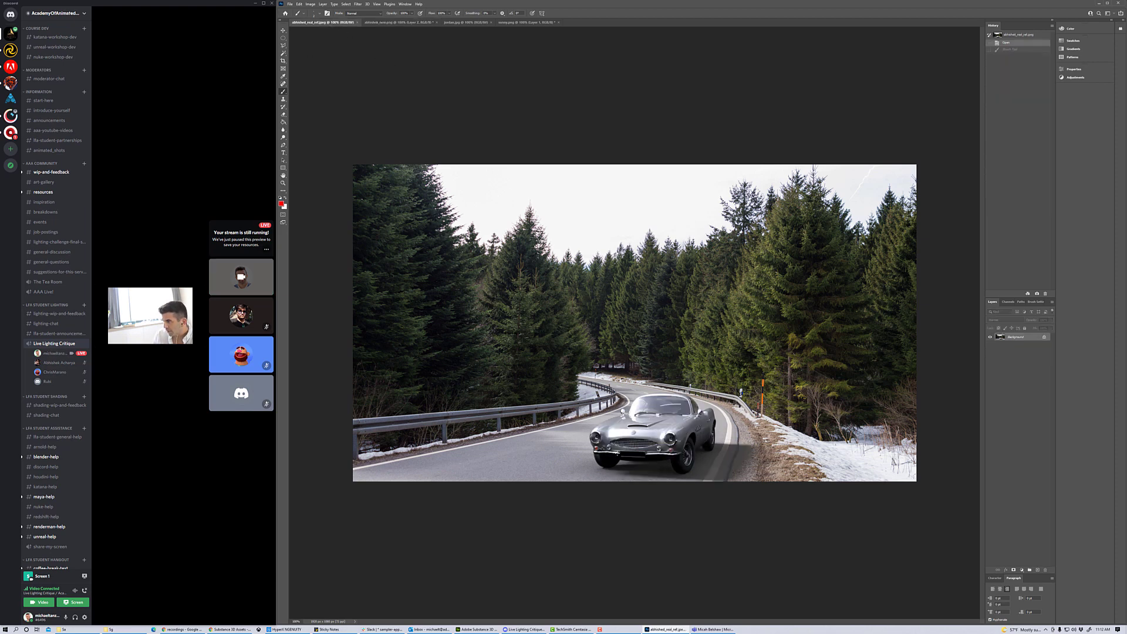
pyautogui.click(399, 22)
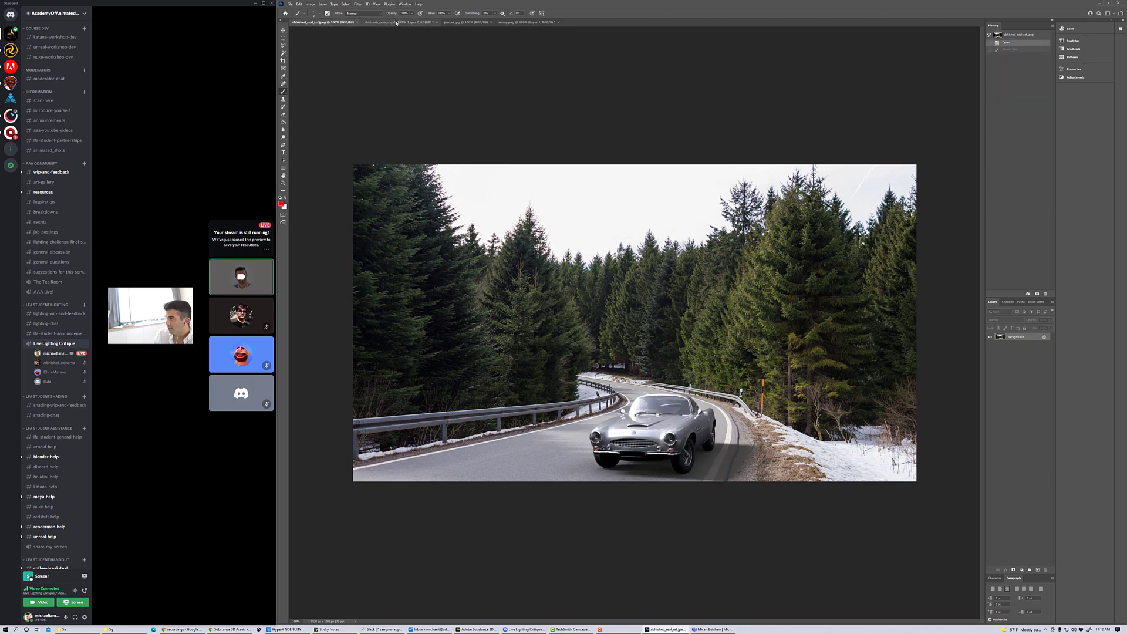
pyautogui.hotkey('ctrl', 'z')
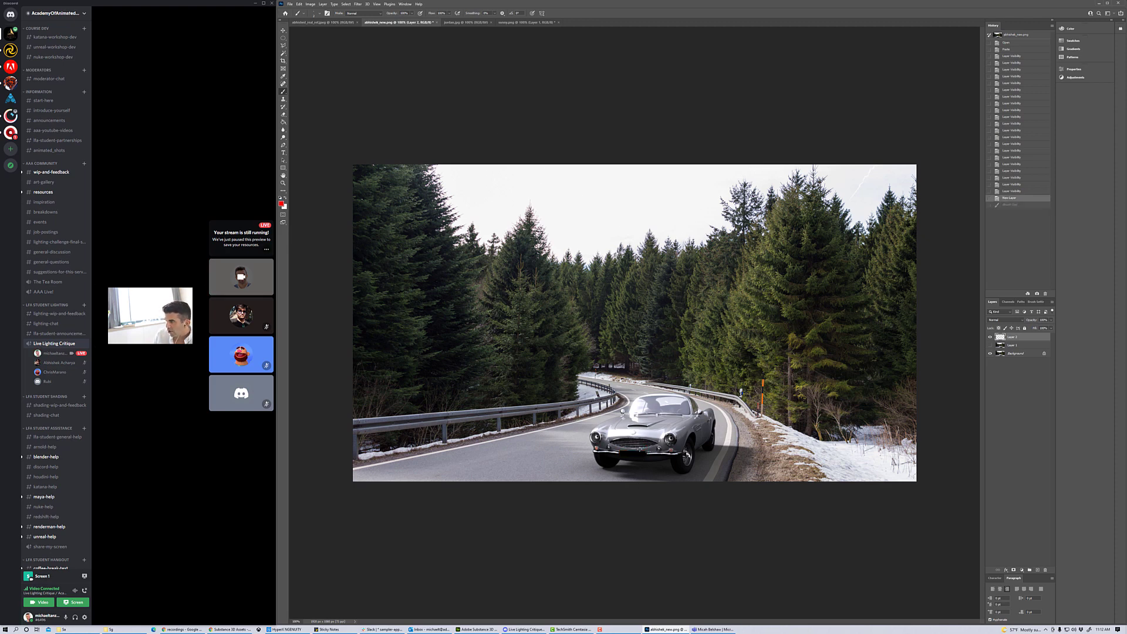
# Draw a short diagonal red stroke in the sky of the real-reference image and return to the new render.
pyautogui.click(323, 23)
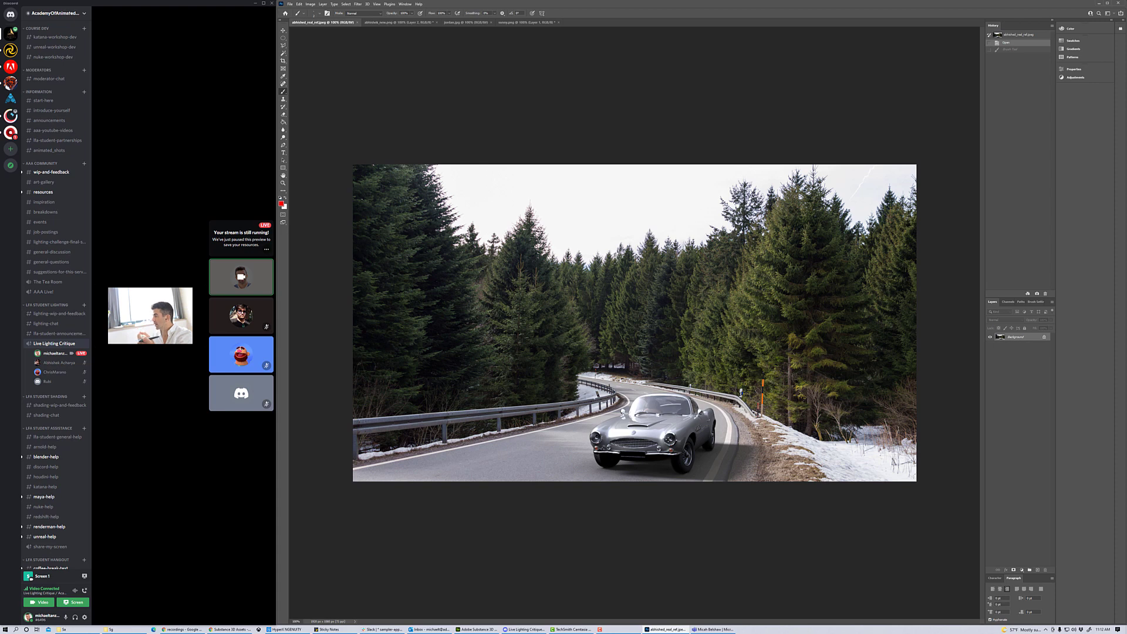
pyautogui.moveTo(582, 215); pyautogui.dragTo(572, 226)
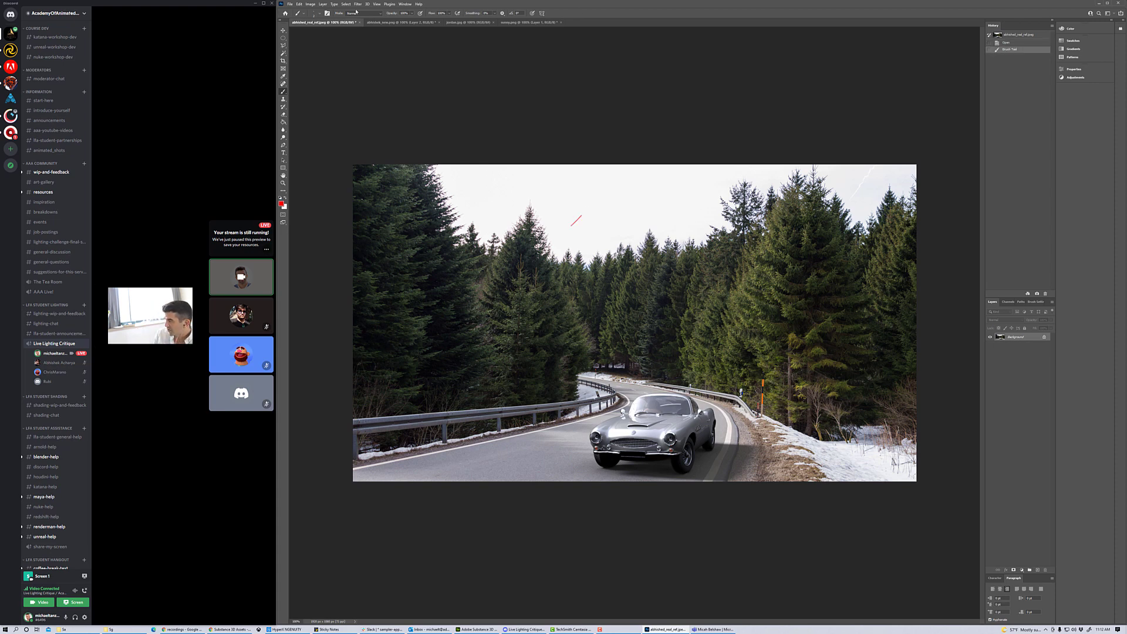
pyautogui.click(398, 23)
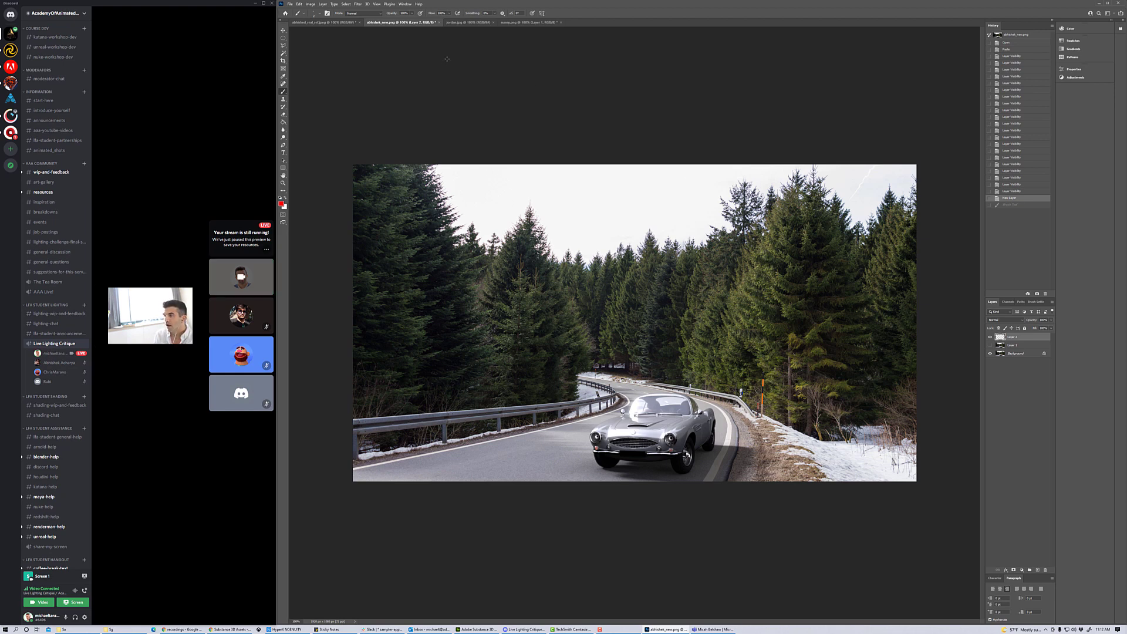
# View the green night cabin image zoomed out to 66.7% and return to the real-reference image.
pyautogui.click(468, 22)
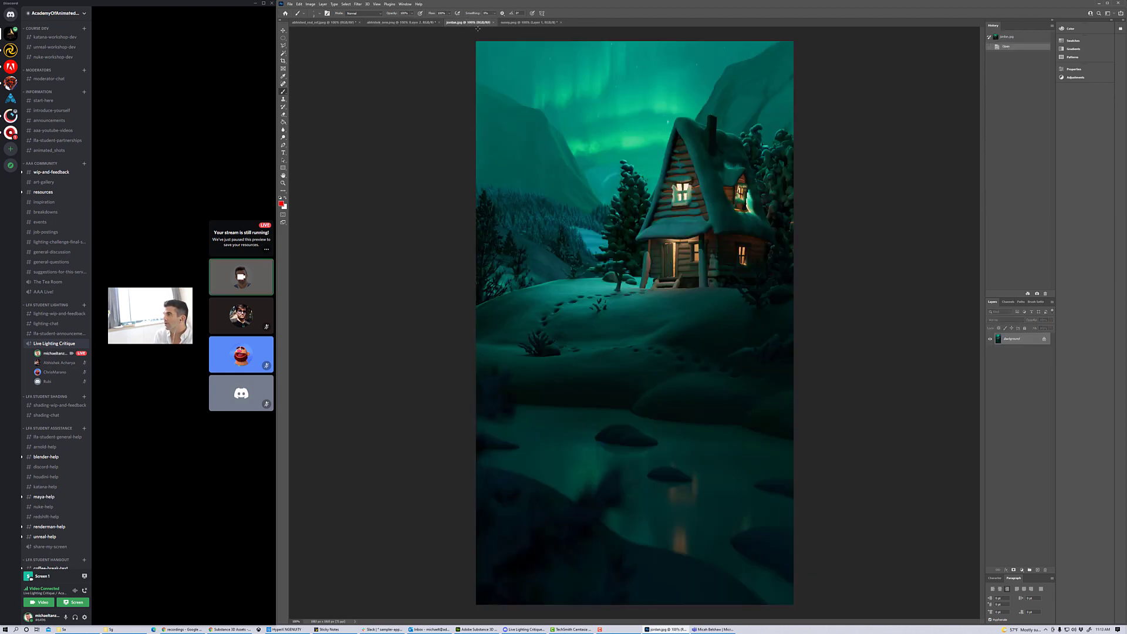
pyautogui.hotkey('ctrl', '-')
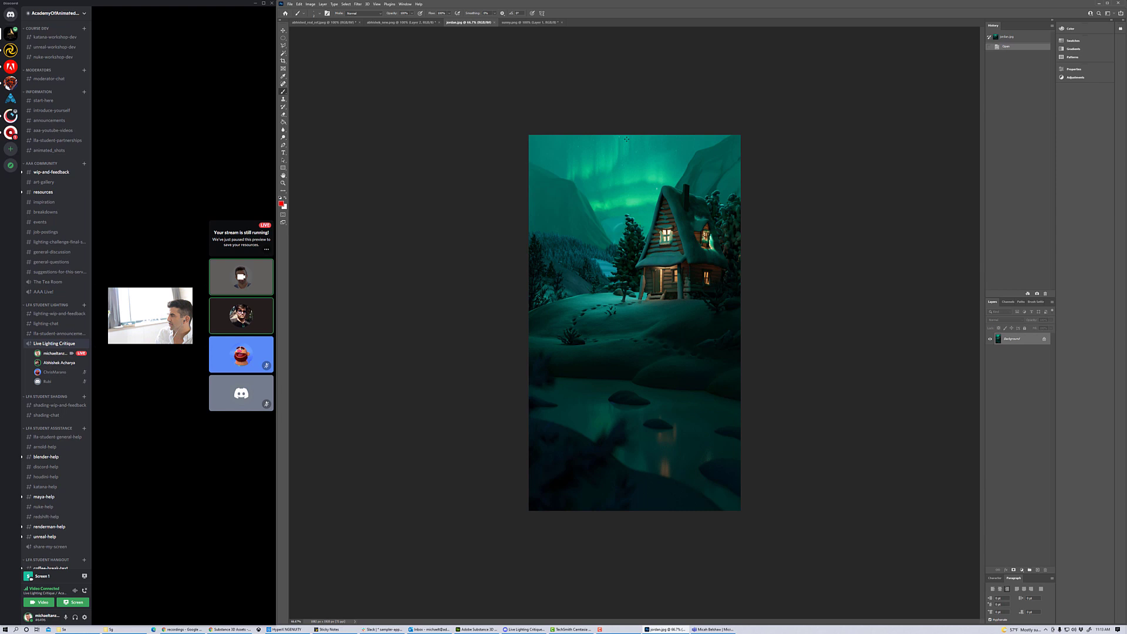
pyautogui.click(323, 23)
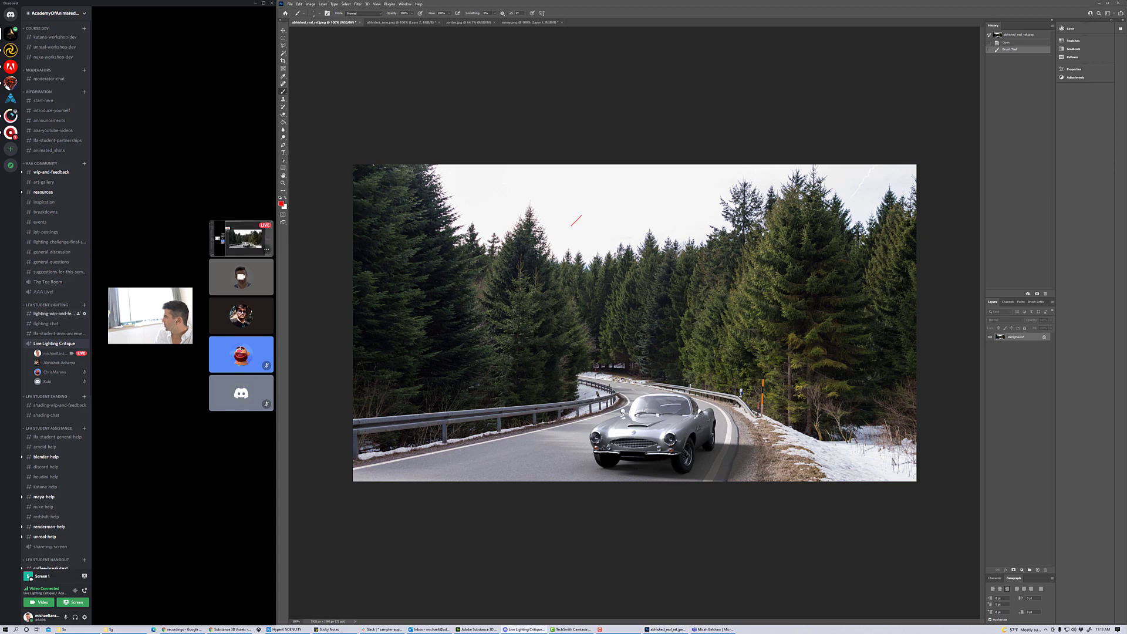
# Switch to Discord's lighting-wip-and-feedback channel and open the original NEW_WIP004 image in the browser.
pyautogui.click(58, 313)
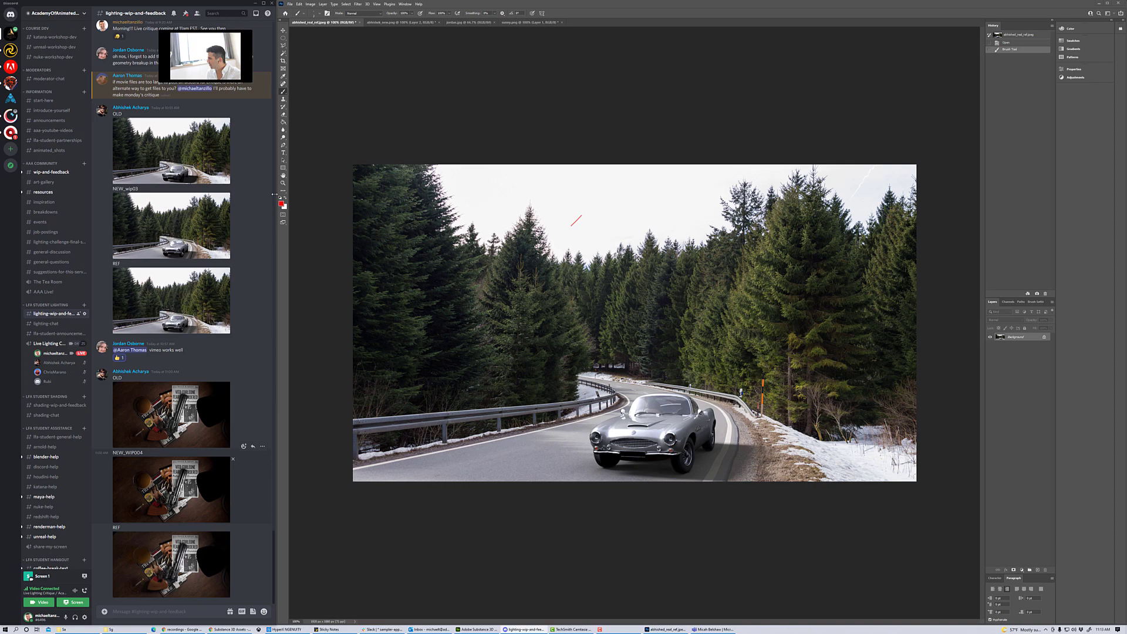
pyautogui.click(171, 490)
pyautogui.click(46, 375)
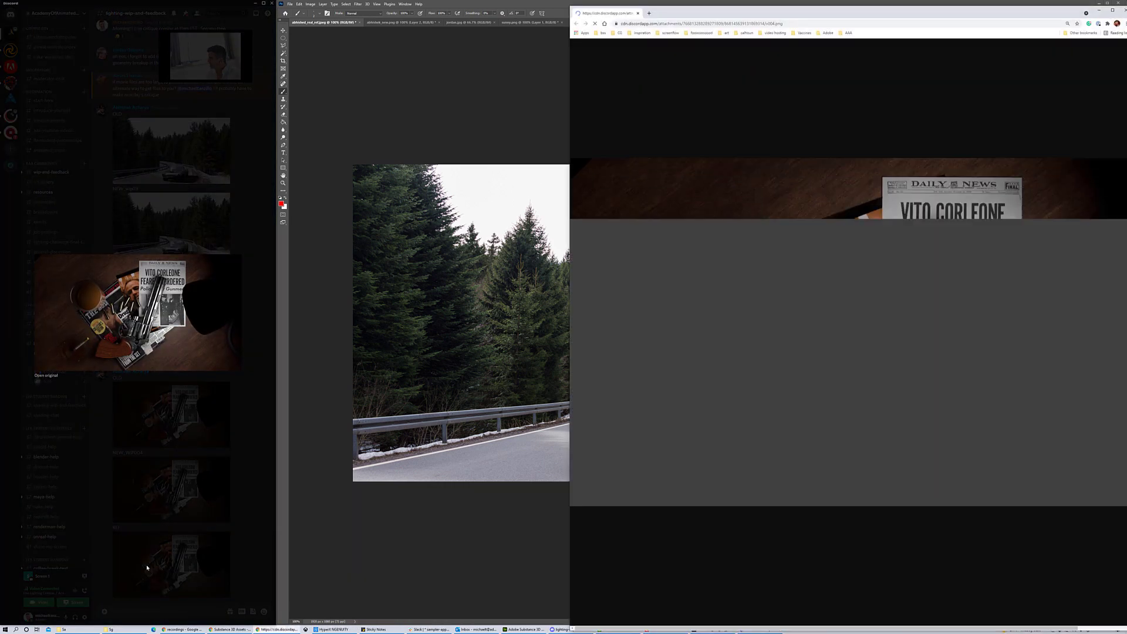
# Open the original of the REF image from the same Discord post in the browser.
pyautogui.click(177, 453)
pyautogui.click(152, 569)
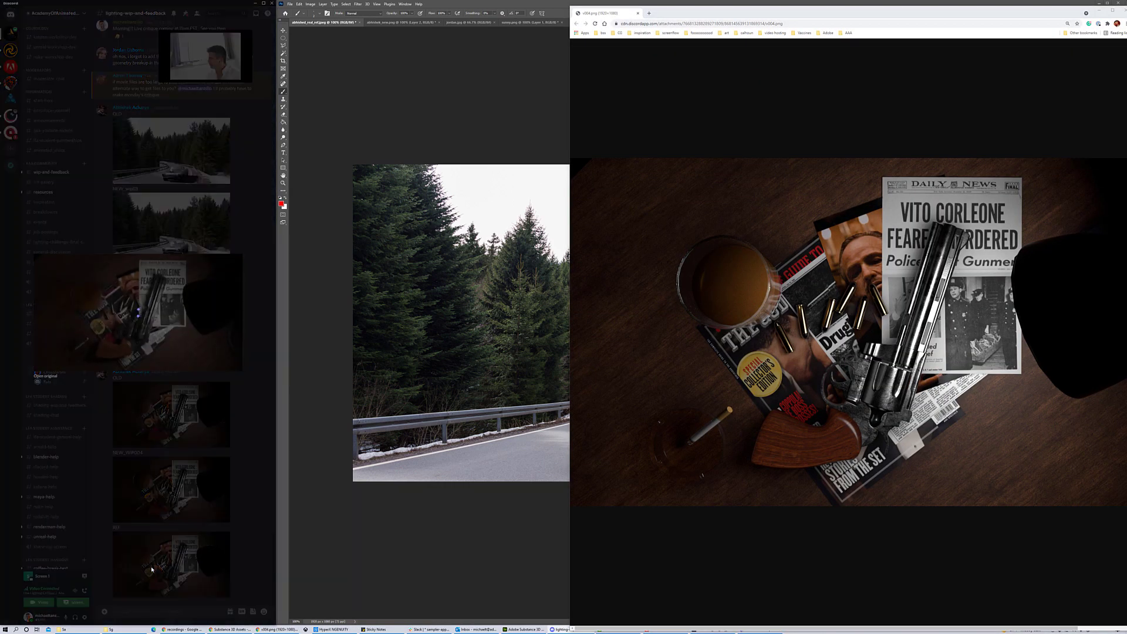
pyautogui.click(390, 118)
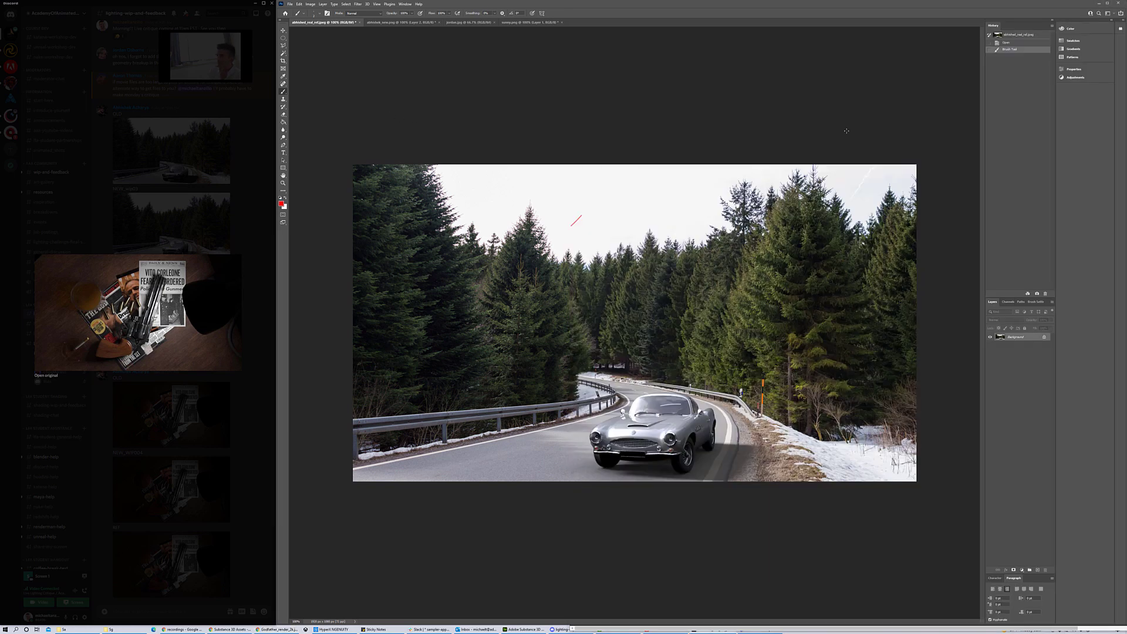
# Copy the Godfather_render_2k.jpg image from the browser and paste it into a new Photoshop document.
pyautogui.click(278, 629)
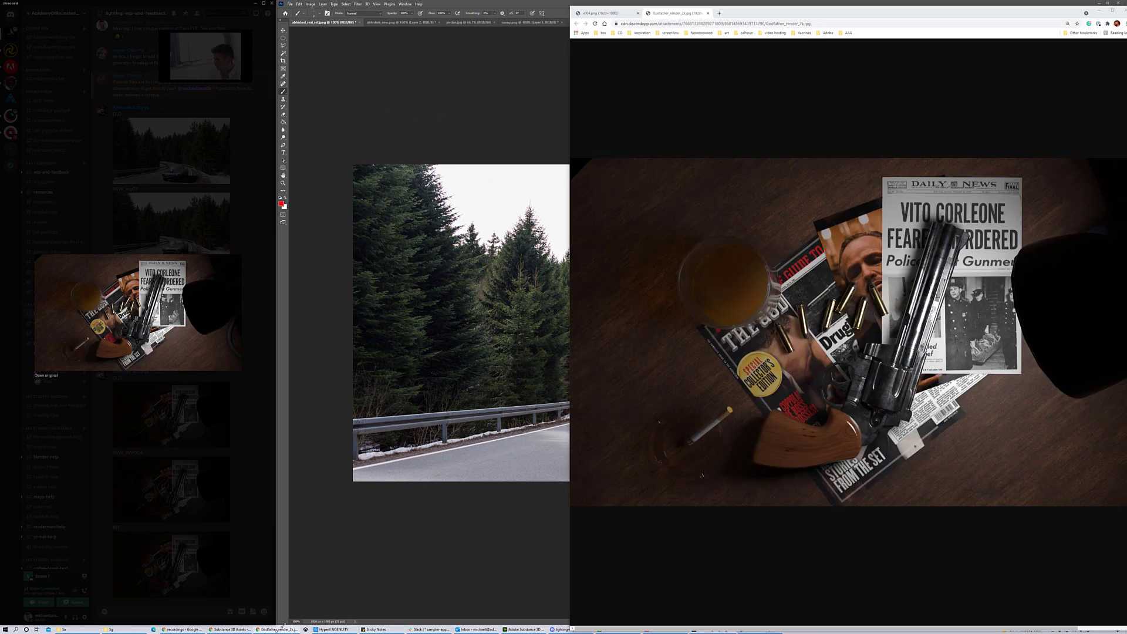
pyautogui.rightClick(791, 273)
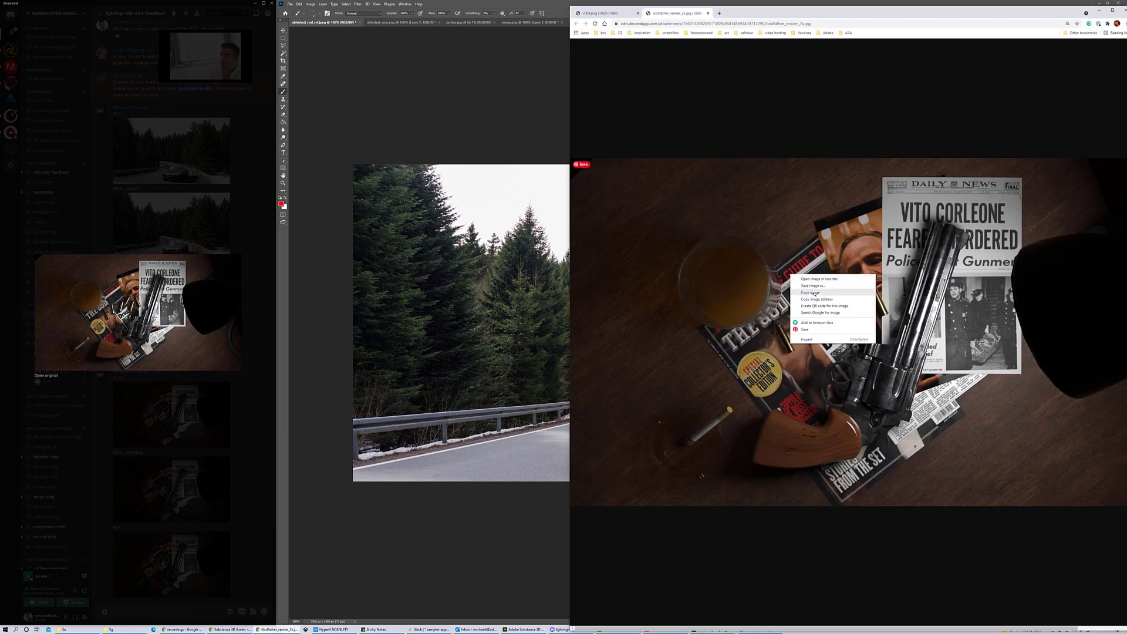
pyautogui.click(814, 293)
pyautogui.click(503, 129)
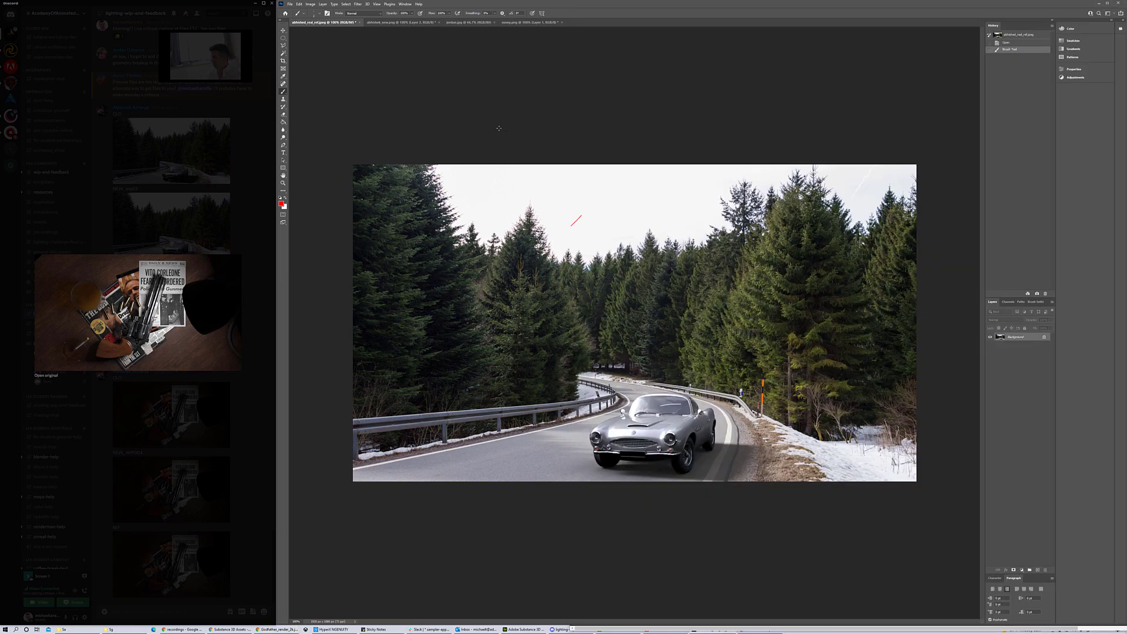
pyautogui.hotkey('ctrl', 'n')
pyautogui.press('Return')
pyautogui.hotkey('ctrl', 'v')
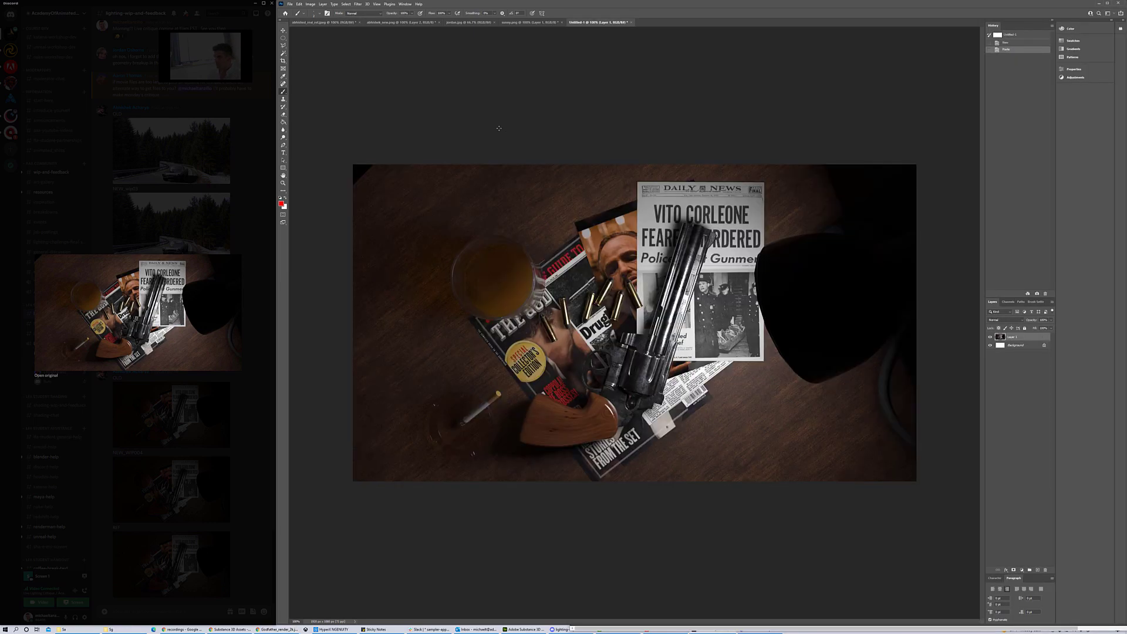
# Compare the v004.png render with the Godfather_render_2k.jpg image in the browser.
pyautogui.click(278, 630)
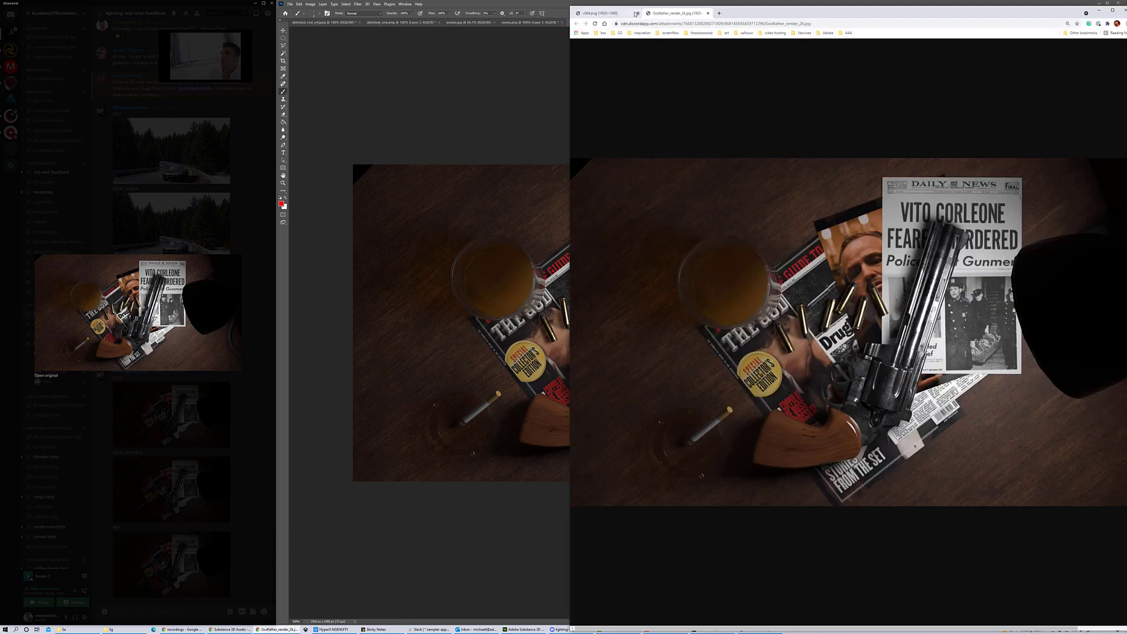
pyautogui.click(604, 13)
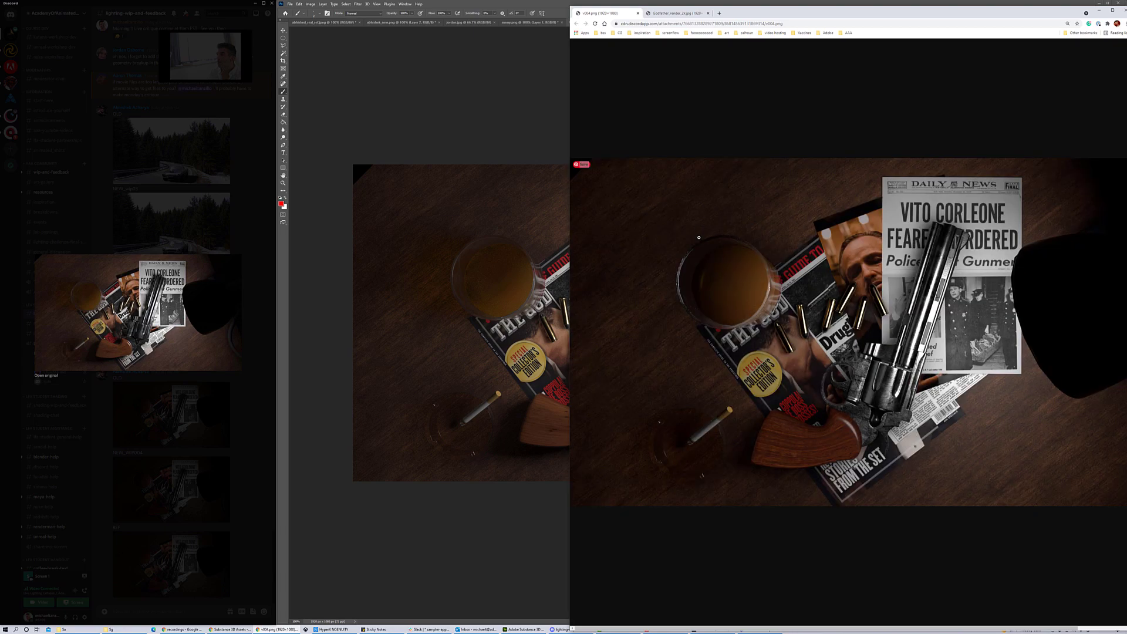
pyautogui.hotkey('ctrl', 'Tab')
pyautogui.hotkey('ctrl', 'Tab')
# Copy the v004.png render from the browser and paste it into the Photoshop document as a layer above the Godfather_render_2k.jpg image.
pyautogui.rightClick(697, 238)
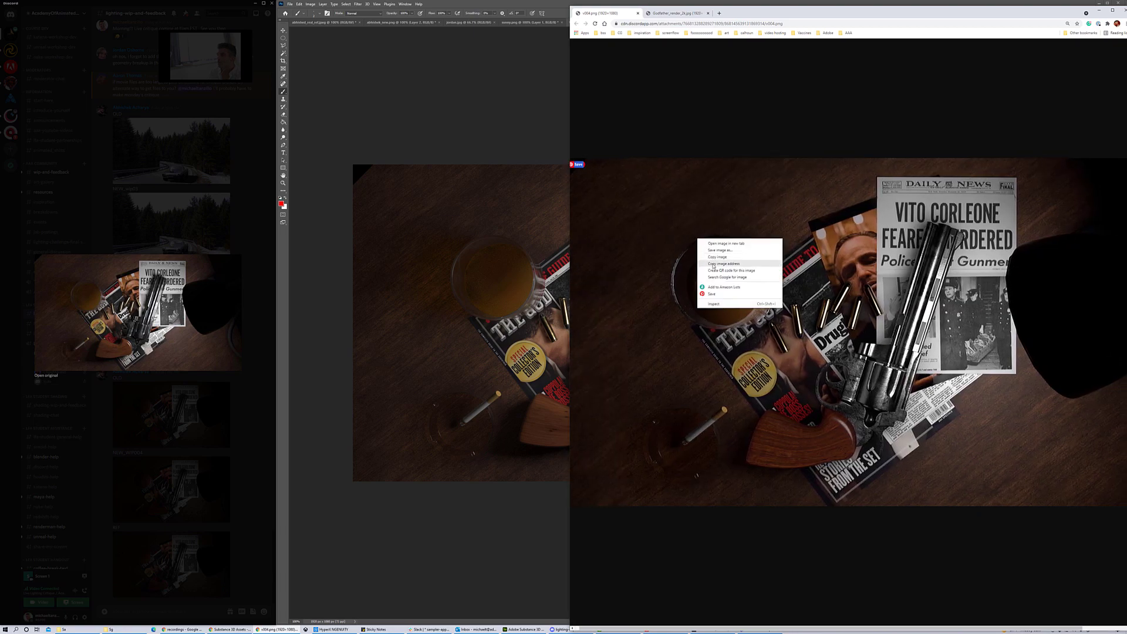
pyautogui.click(714, 264)
pyautogui.click(516, 126)
pyautogui.hotkey('ctrl', 'n')
pyautogui.press('Return')
pyautogui.hotkey('ctrl', 'v')
pyautogui.hotkey('ctrl', 'v')
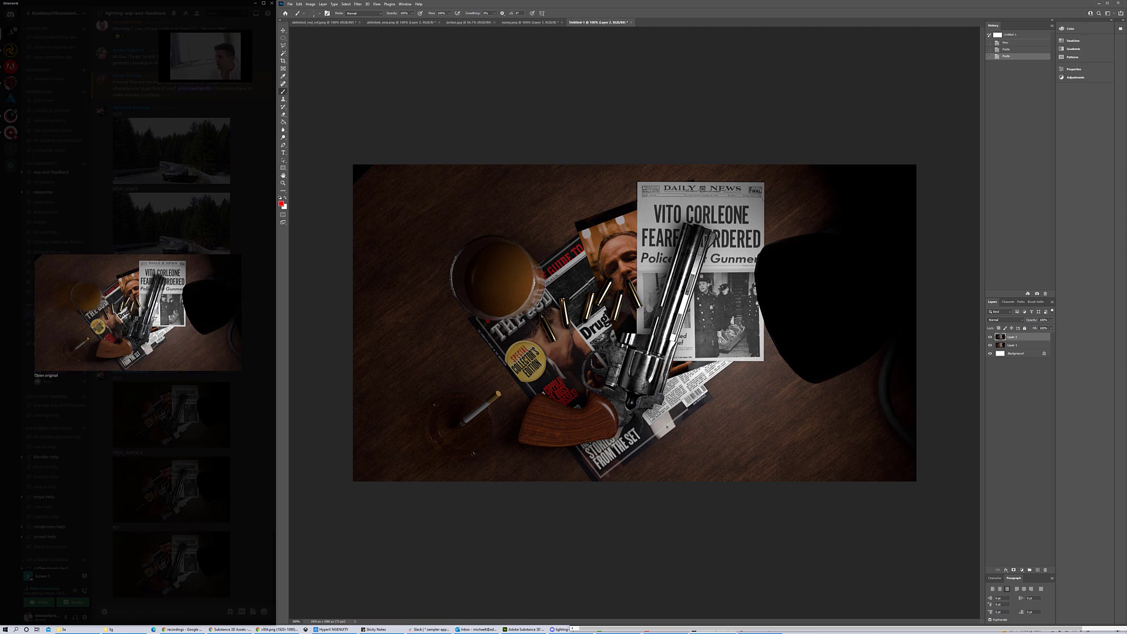
# Hide and show the pasted v004.png layer to compare it with the Godfather_render_2k.jpg layer beneath.
pyautogui.click(990, 337)
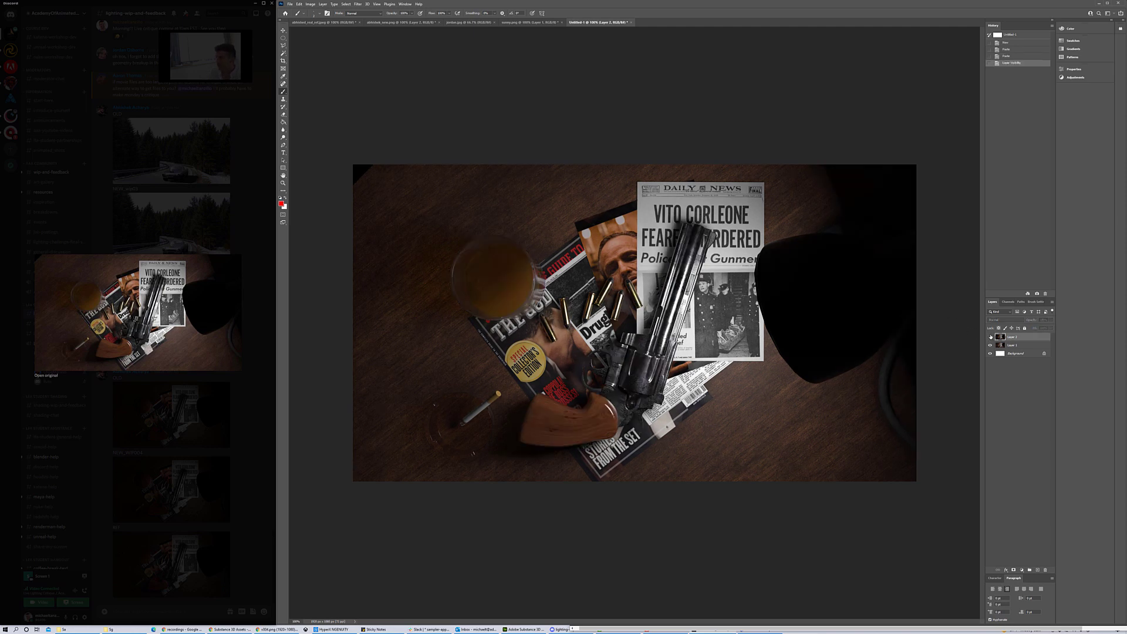
pyautogui.click(990, 337)
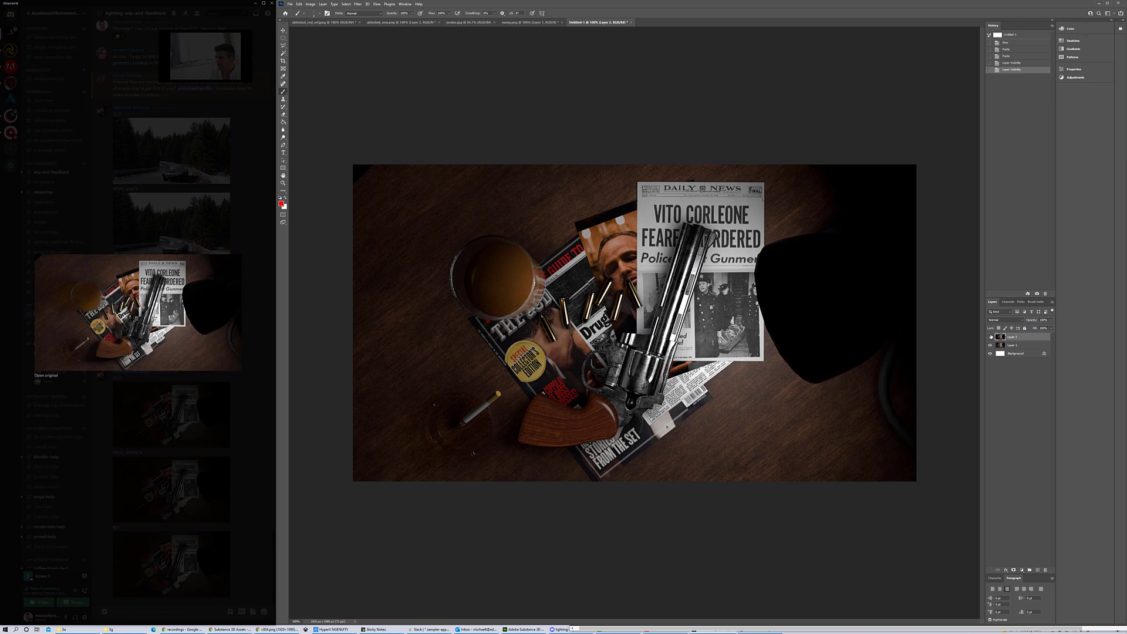
# Toggle the upper render layer's visibility repeatedly to compare the still life's lighting and reflections with the reference layer.
pyautogui.click(991, 337)
pyautogui.click(990, 338)
pyautogui.click(990, 337)
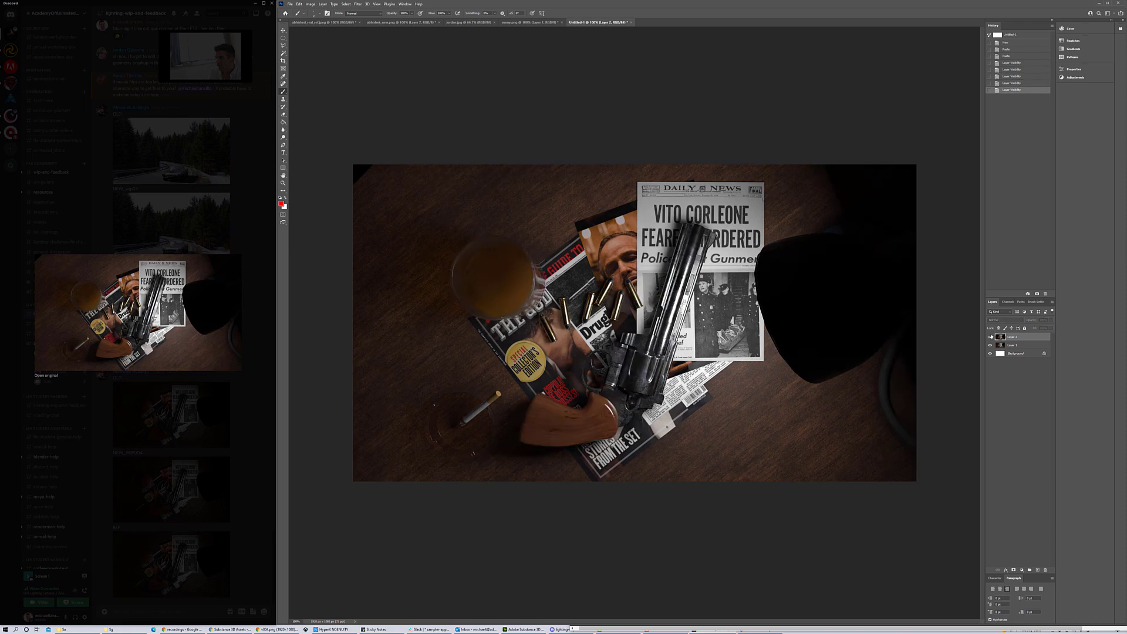
pyautogui.click(991, 337)
pyautogui.click(990, 337)
pyautogui.click(990, 337)
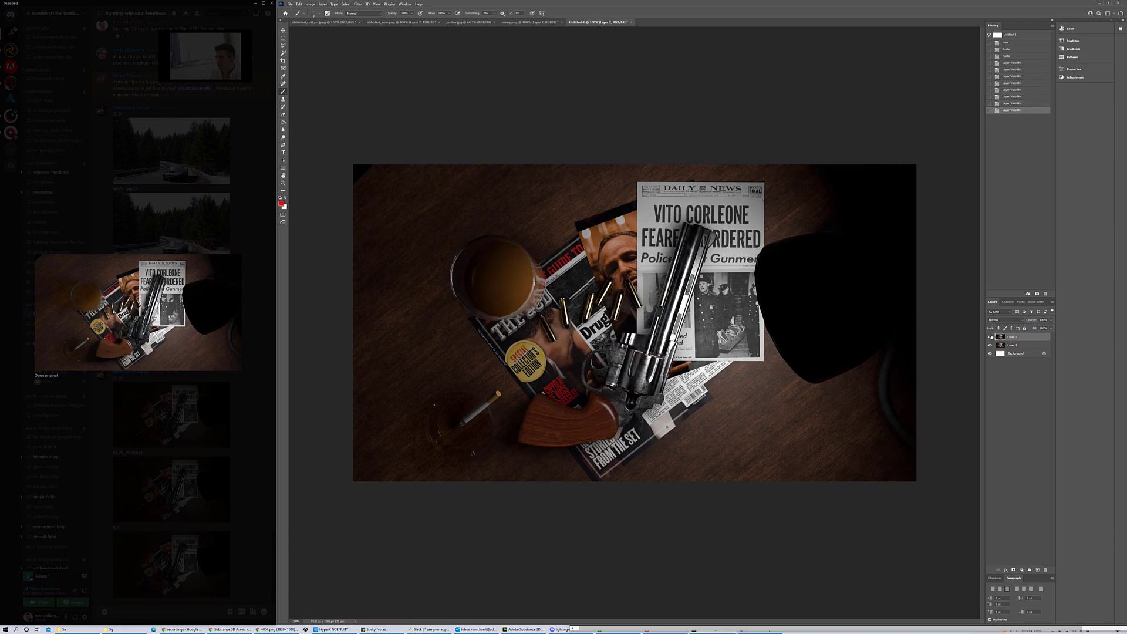
pyautogui.click(990, 337)
pyautogui.click(991, 337)
pyautogui.click(991, 337)
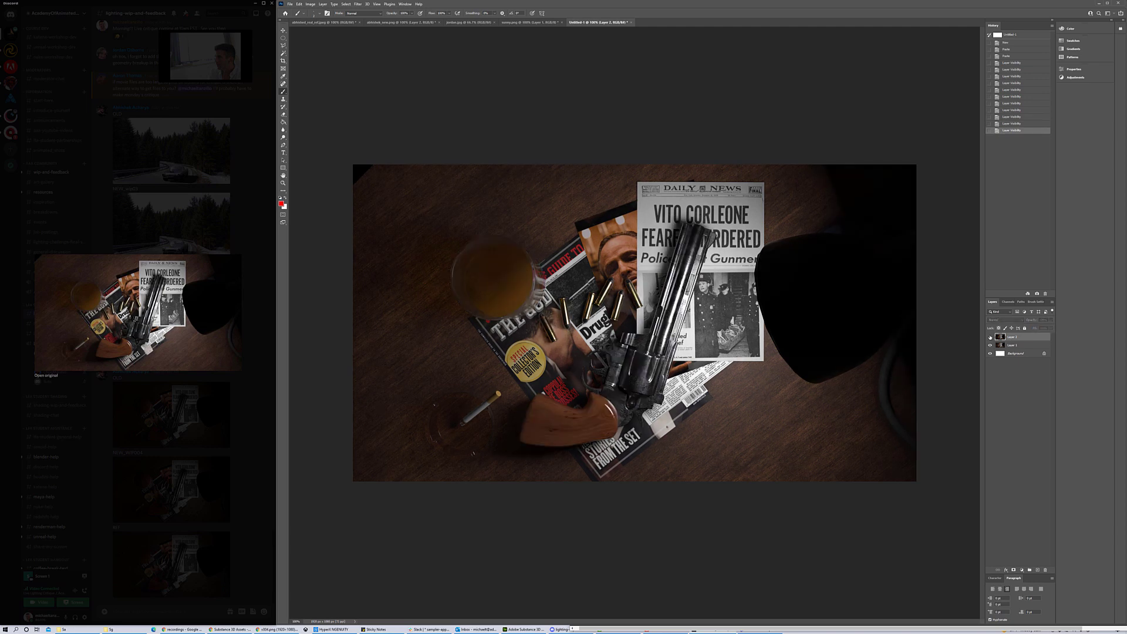
pyautogui.click(990, 337)
pyautogui.click(991, 337)
pyautogui.click(991, 337)
pyautogui.click(990, 337)
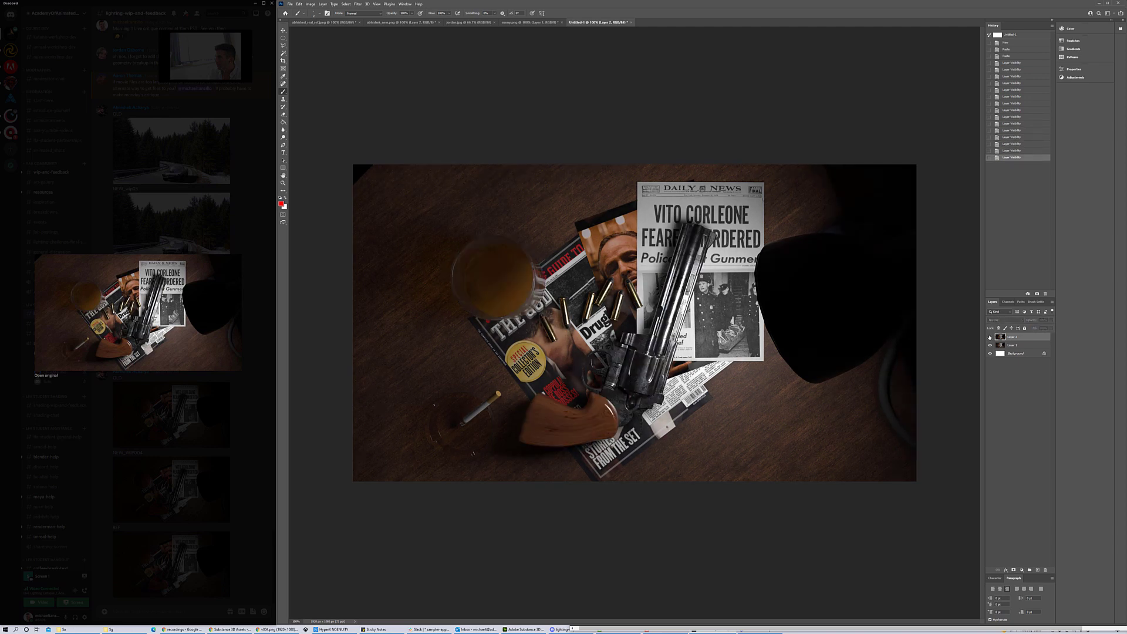
pyautogui.click(991, 337)
pyautogui.click(991, 337)
pyautogui.click(990, 337)
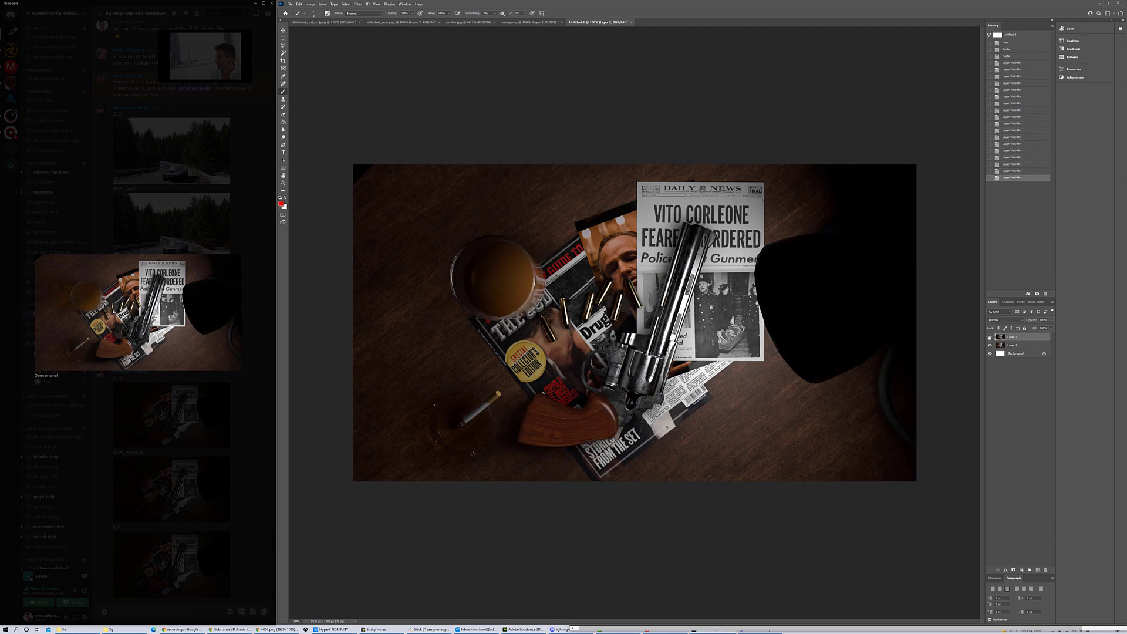
pyautogui.click(991, 337)
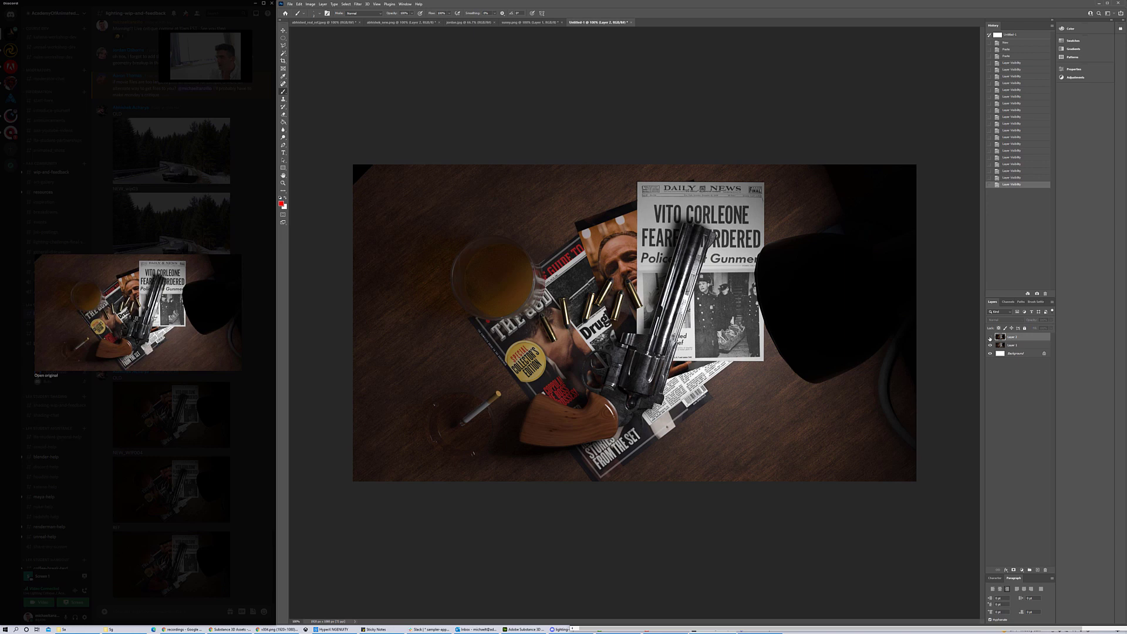
pyautogui.click(991, 337)
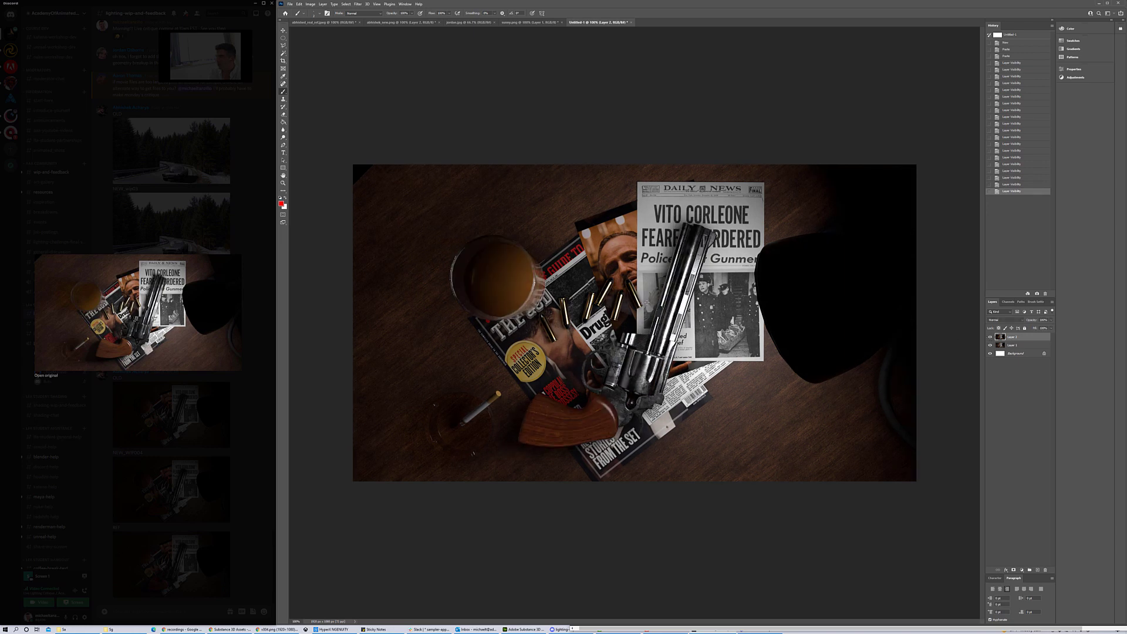
pyautogui.click(990, 338)
pyautogui.click(990, 337)
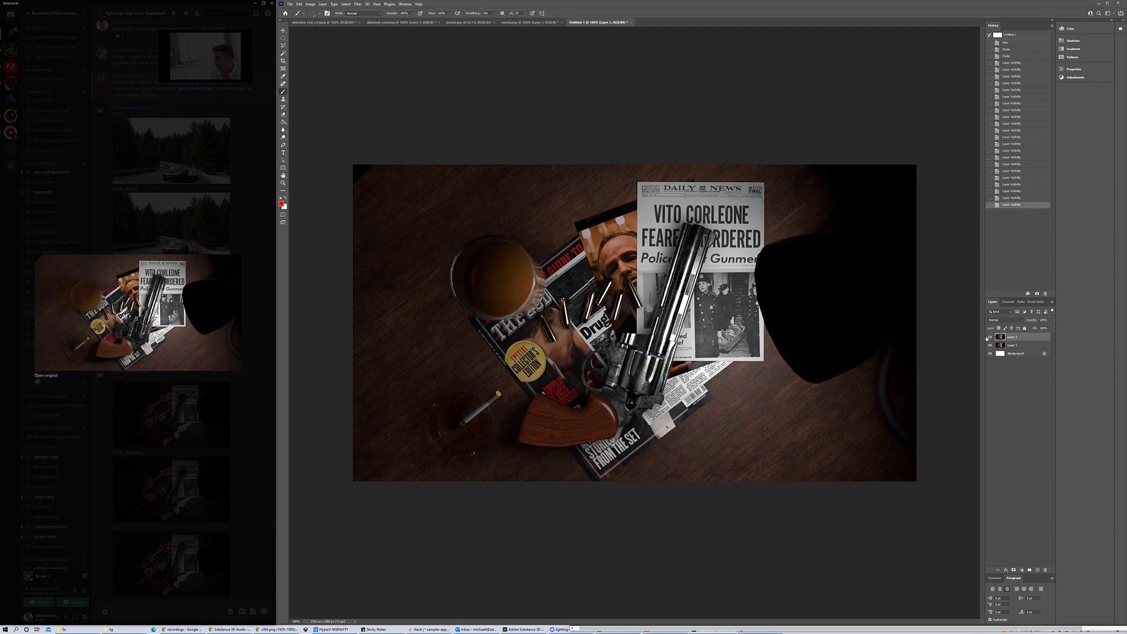
pyautogui.click(990, 338)
pyautogui.click(989, 338)
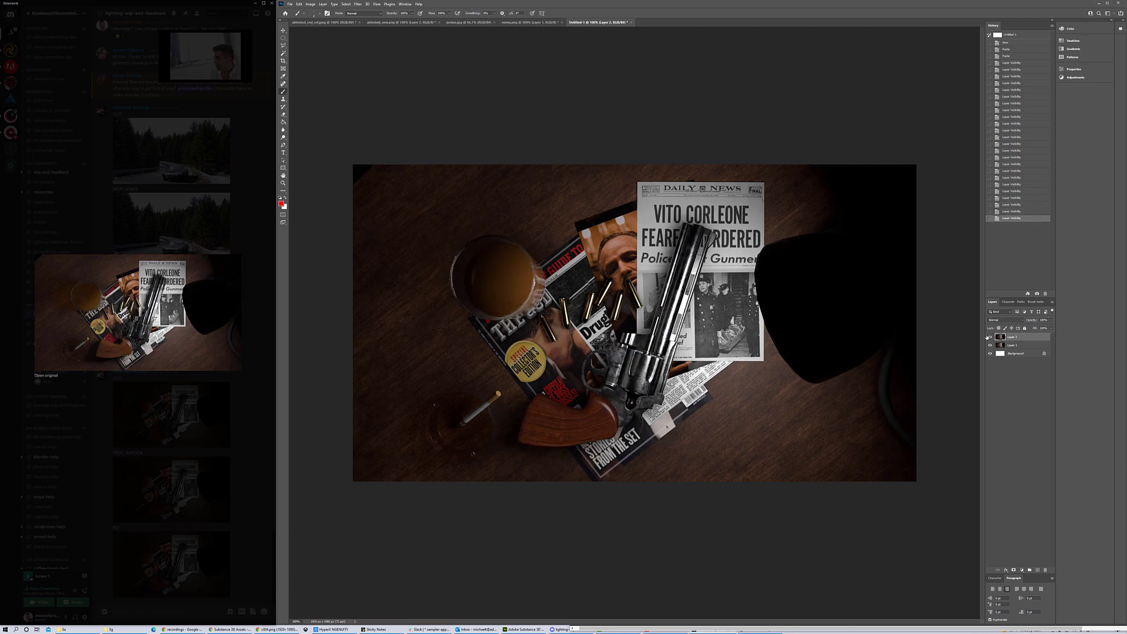
pyautogui.click(989, 337)
pyautogui.click(989, 338)
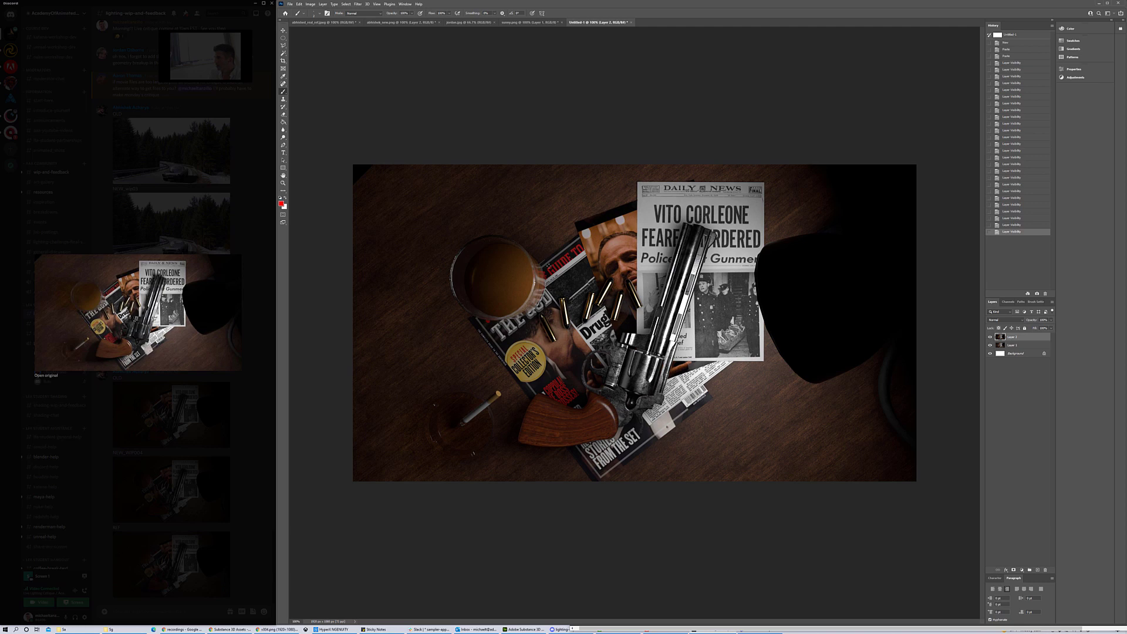
pyautogui.click(990, 337)
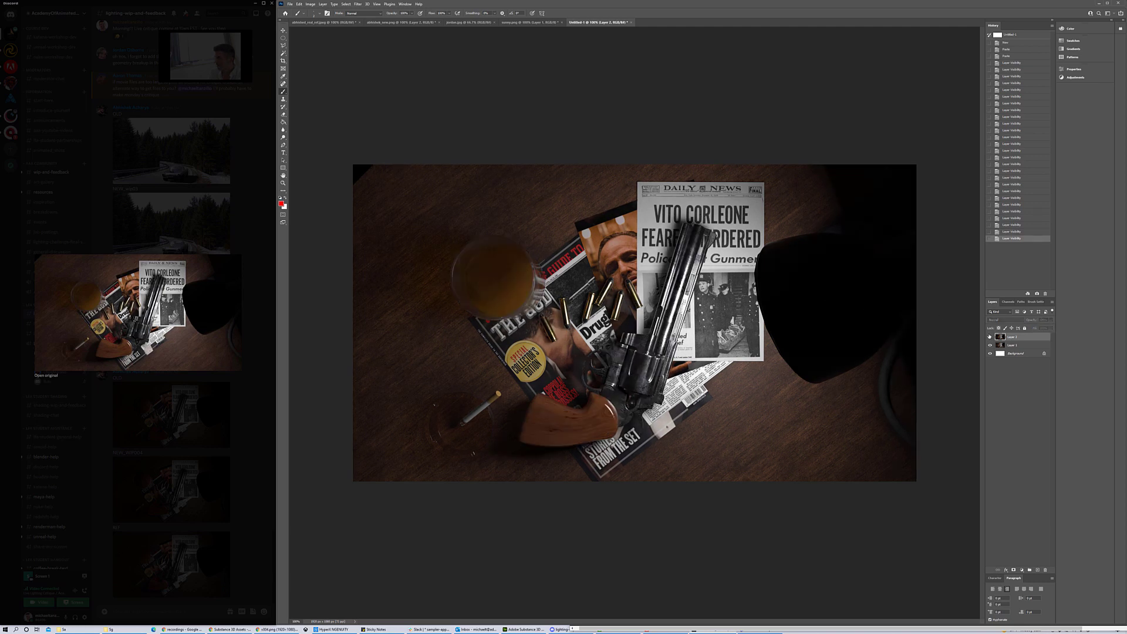
# Circle the outer rim of the drink glass in red on the upper layer and check that area against the layer beneath.
pyautogui.click(990, 337)
pyautogui.moveTo(453, 256)
pyautogui.mouseDown()
pyautogui.moveTo(447, 314)
pyautogui.moveTo(463, 240)
pyautogui.mouseUp()
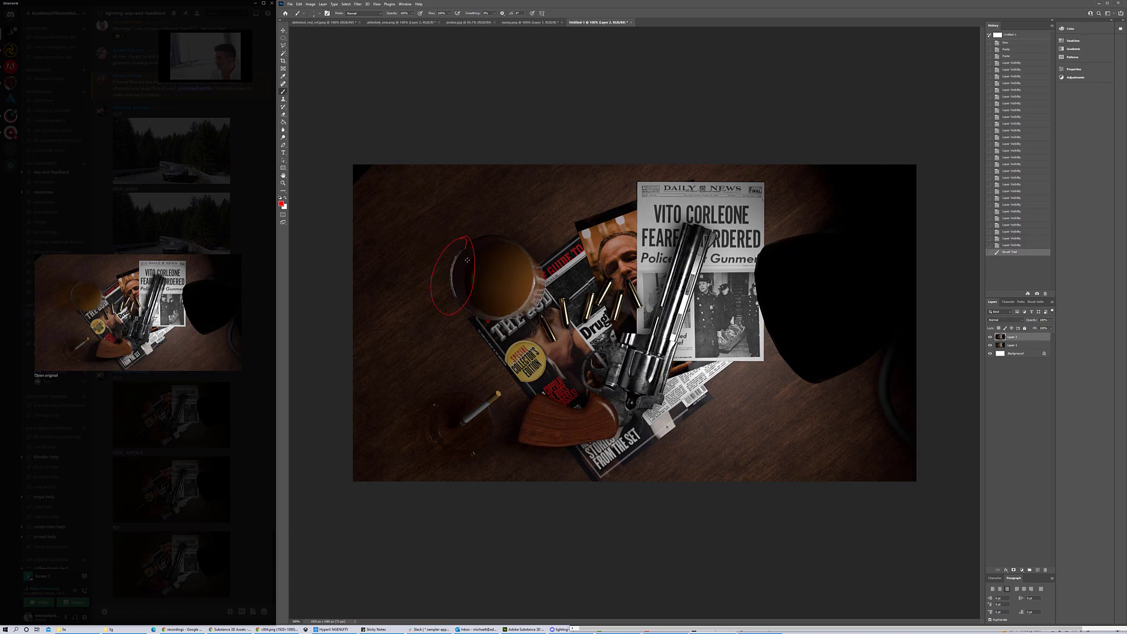
pyautogui.click(991, 337)
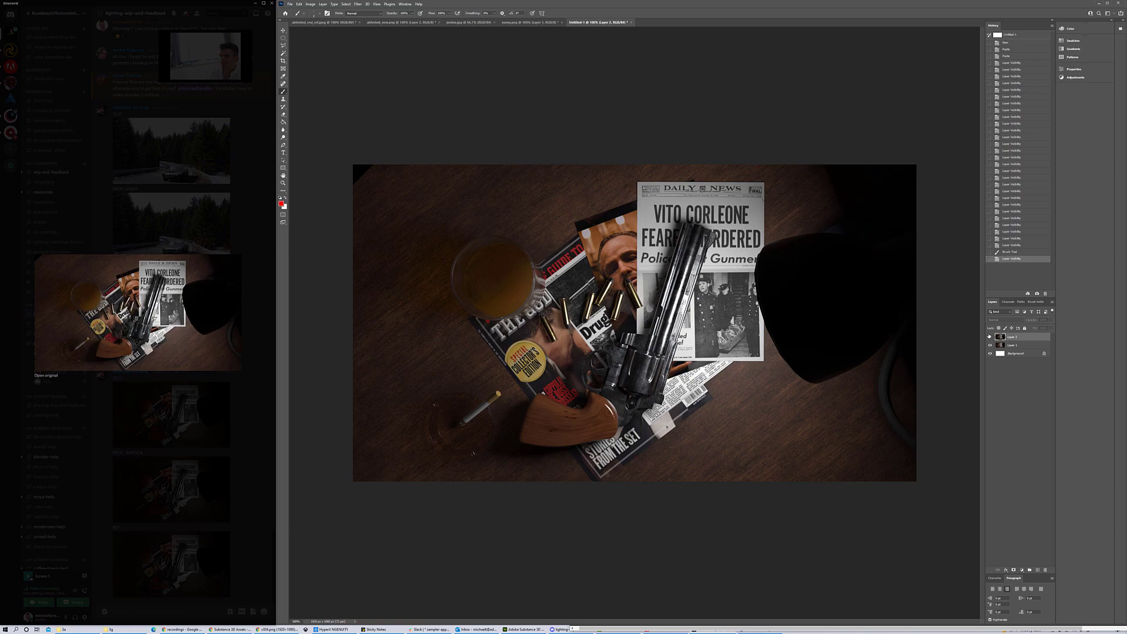
# Delete the brush stroke circling the drink glass from the document's history.
pyautogui.hotkey('ctrl', ',')
pyautogui.hotkey('ctrl', 'z')
pyautogui.hotkey('ctrl', 'z')
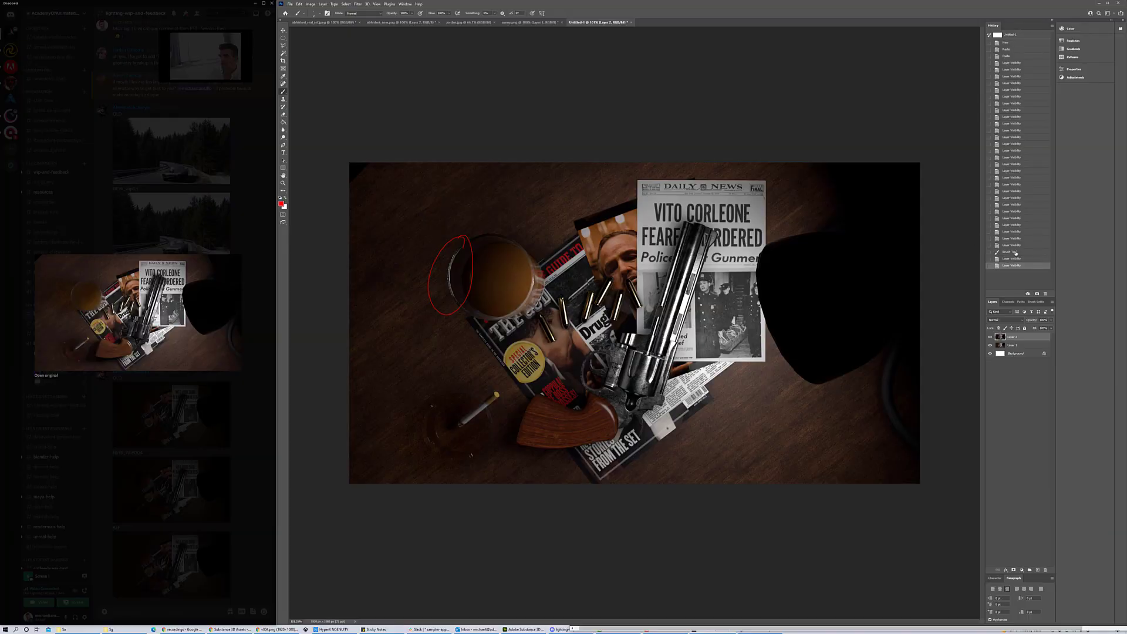
pyautogui.hotkey('ctrl', 'z')
pyautogui.click(1046, 294)
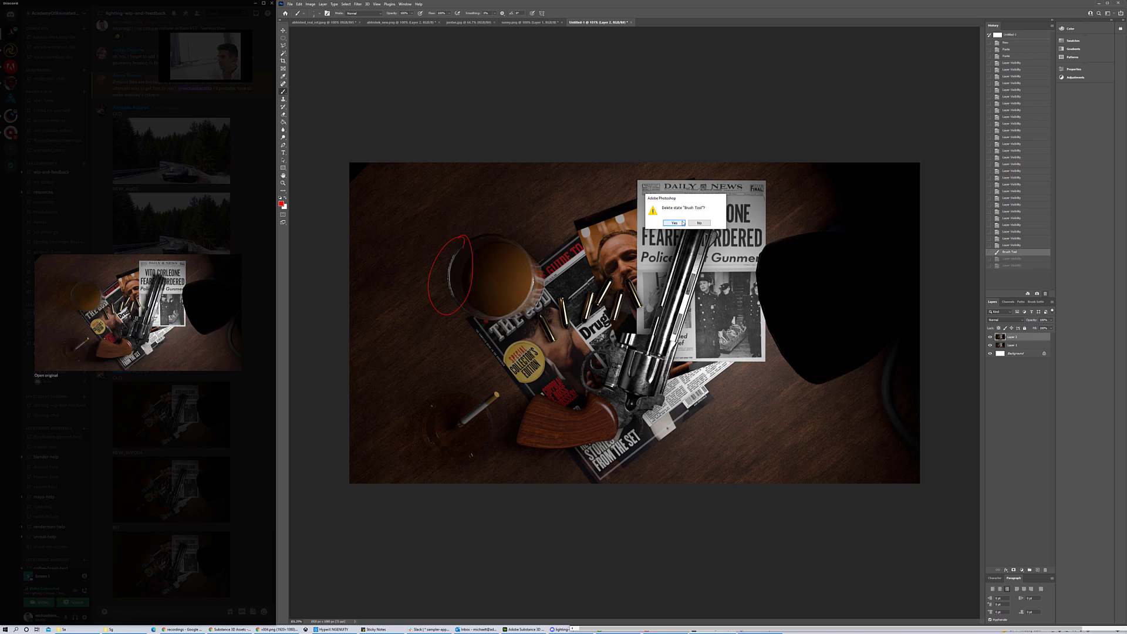
pyautogui.click(678, 222)
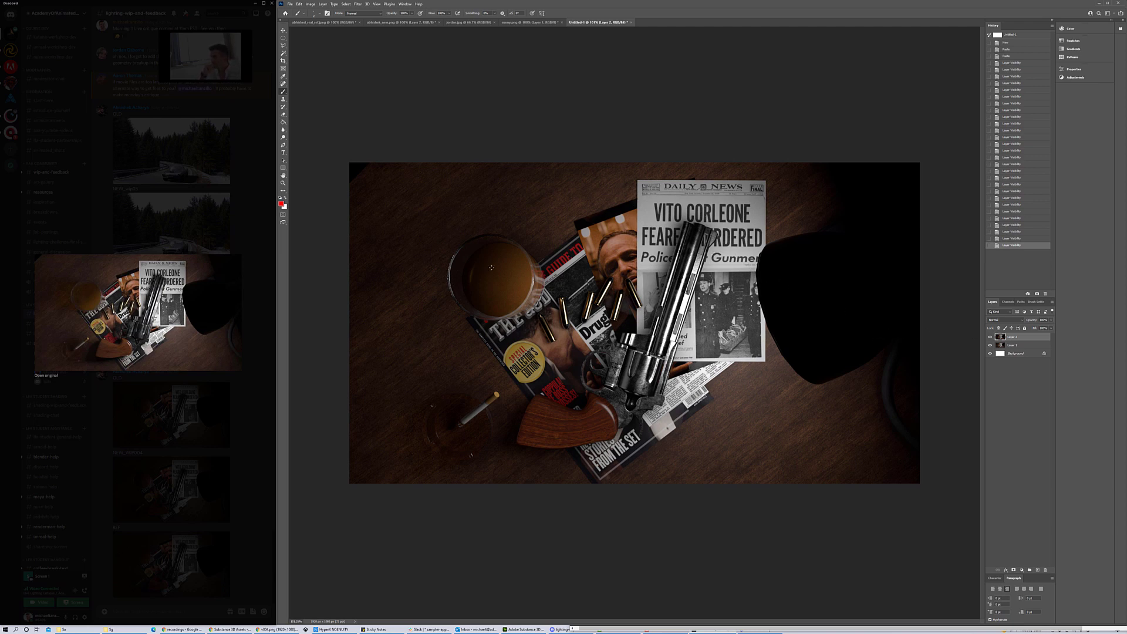
# Hide and show the upper layer again to compare the drink glass and revolver between the two images.
pyautogui.click(991, 336)
pyautogui.click(991, 337)
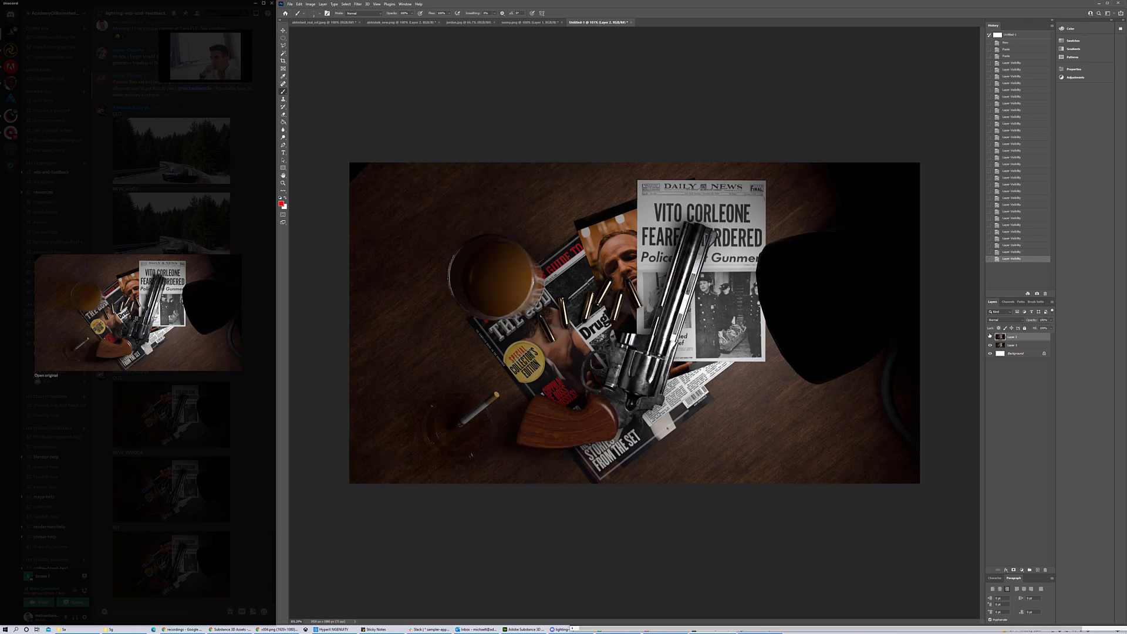
pyautogui.click(990, 336)
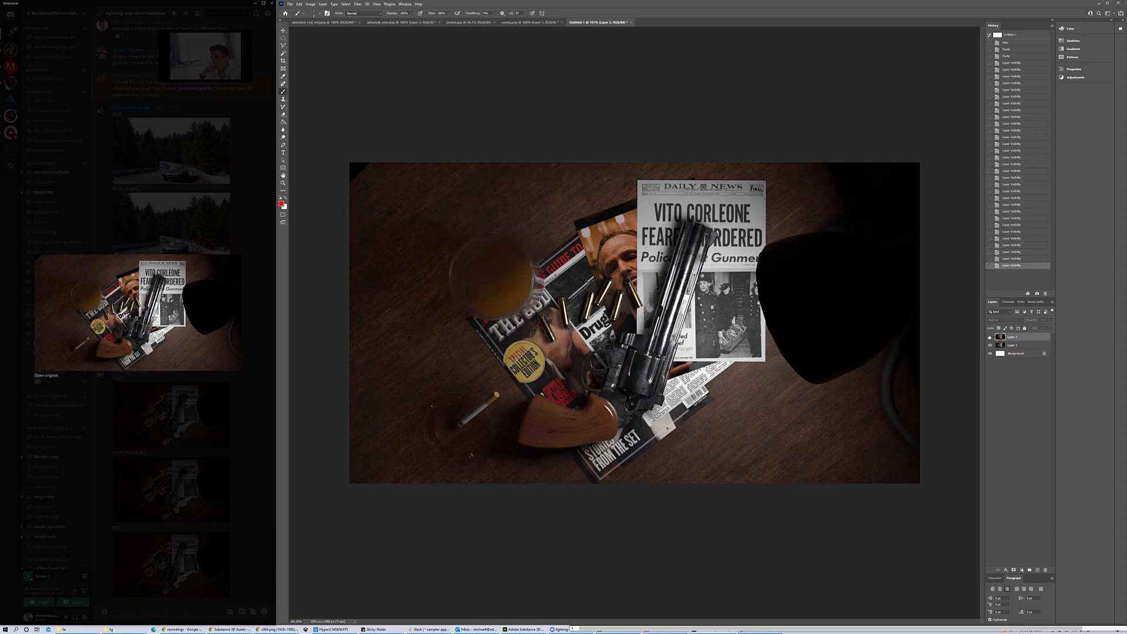
pyautogui.click(990, 337)
pyautogui.click(991, 336)
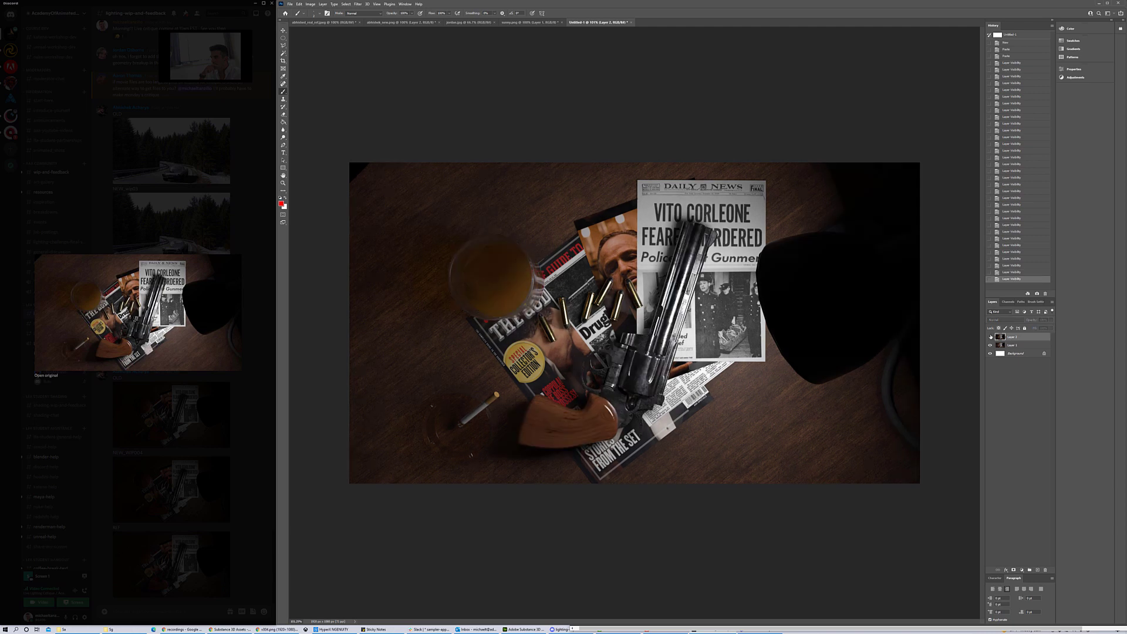
pyautogui.click(991, 337)
pyautogui.click(991, 337)
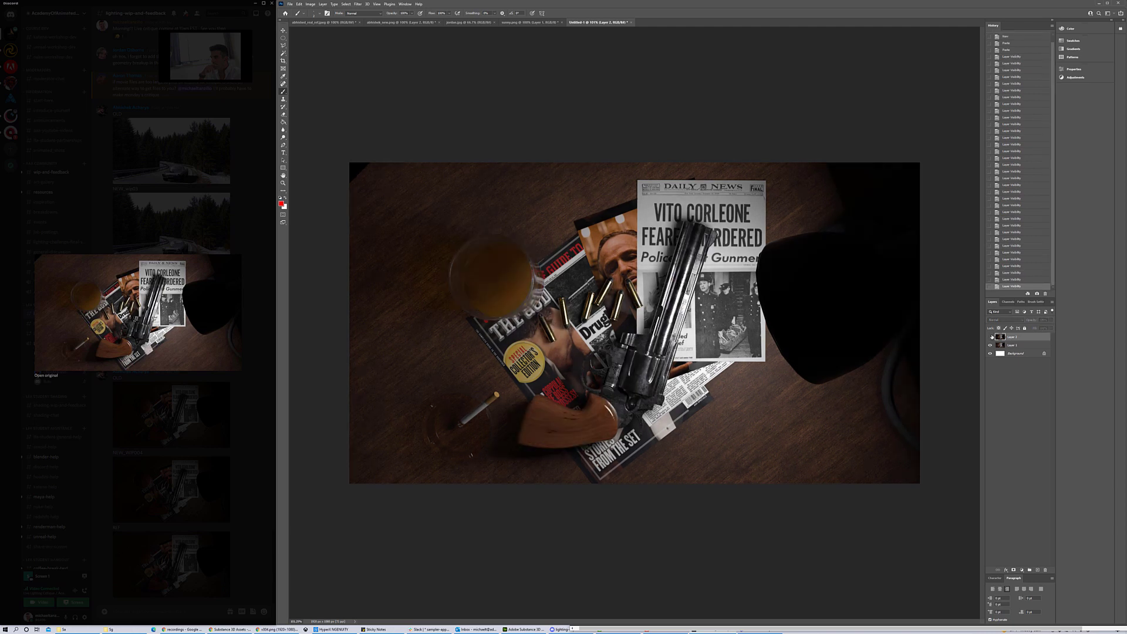
pyautogui.click(990, 336)
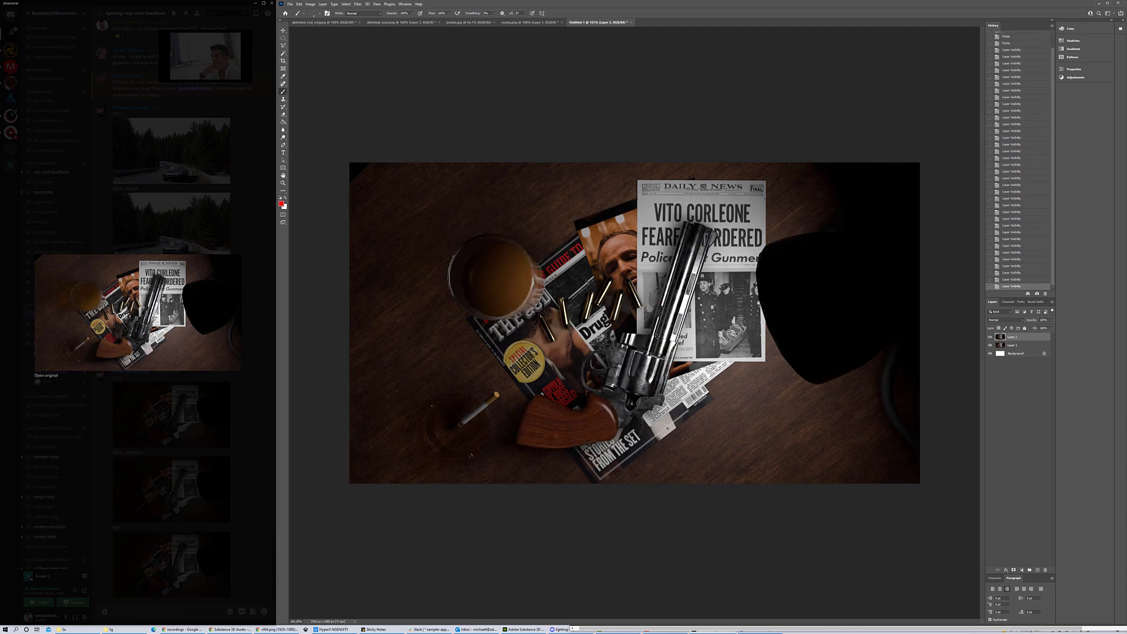
# Mark the revolver's cylinder and frame with red brush strokes on the upper layer, checking them against the layer beneath.
pyautogui.moveTo(596, 400); pyautogui.dragTo(578, 351)
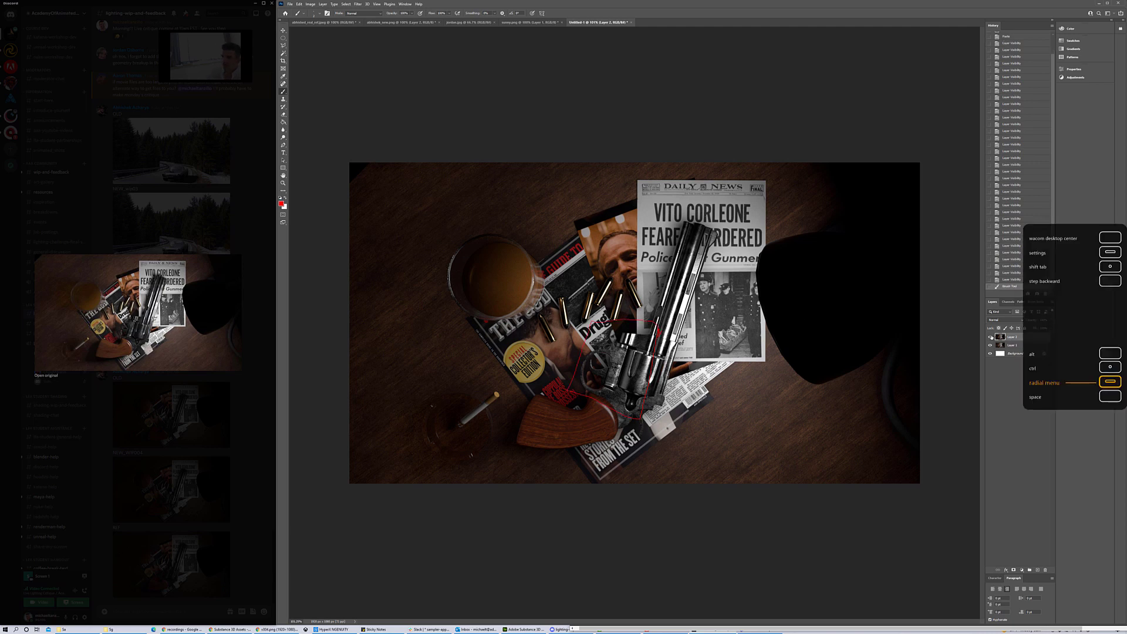
pyautogui.click(991, 338)
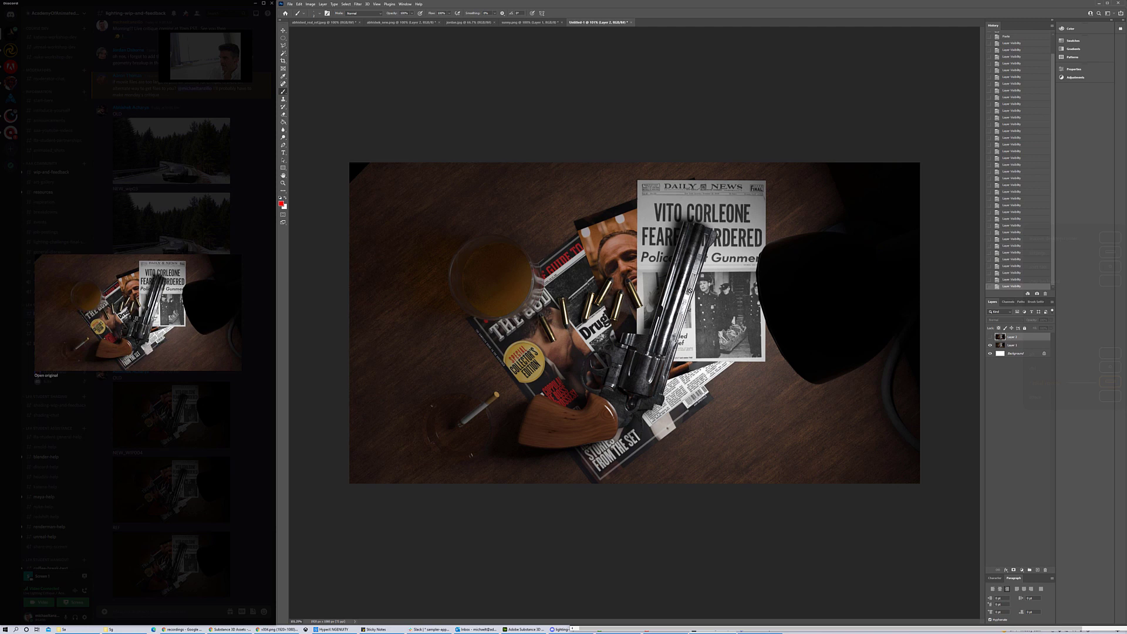
pyautogui.click(695, 279)
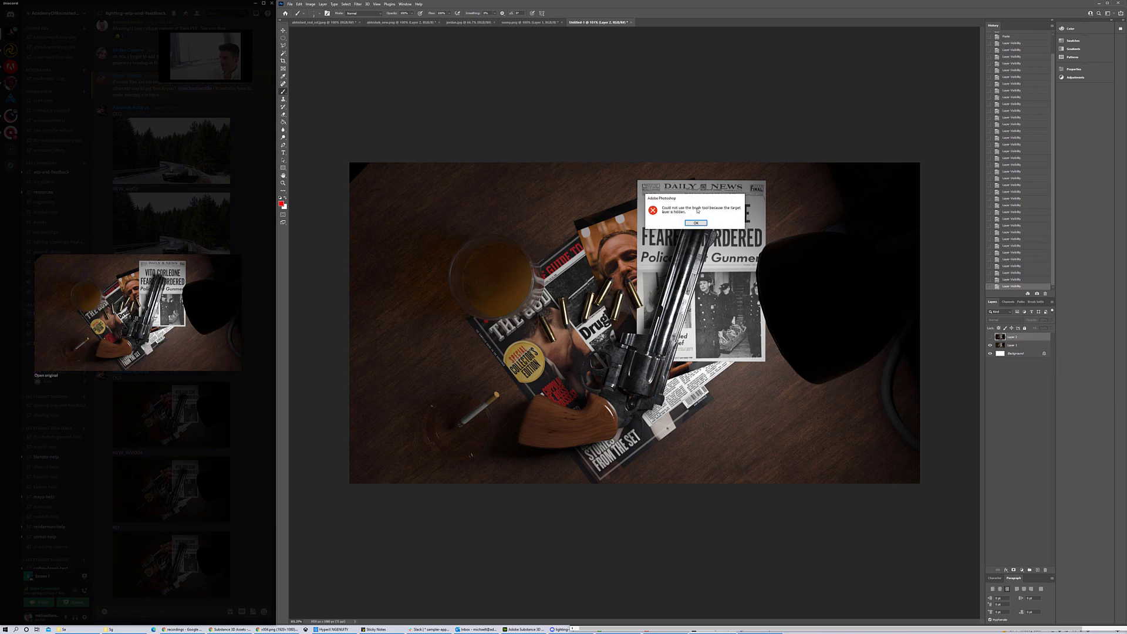
pyautogui.press('Return')
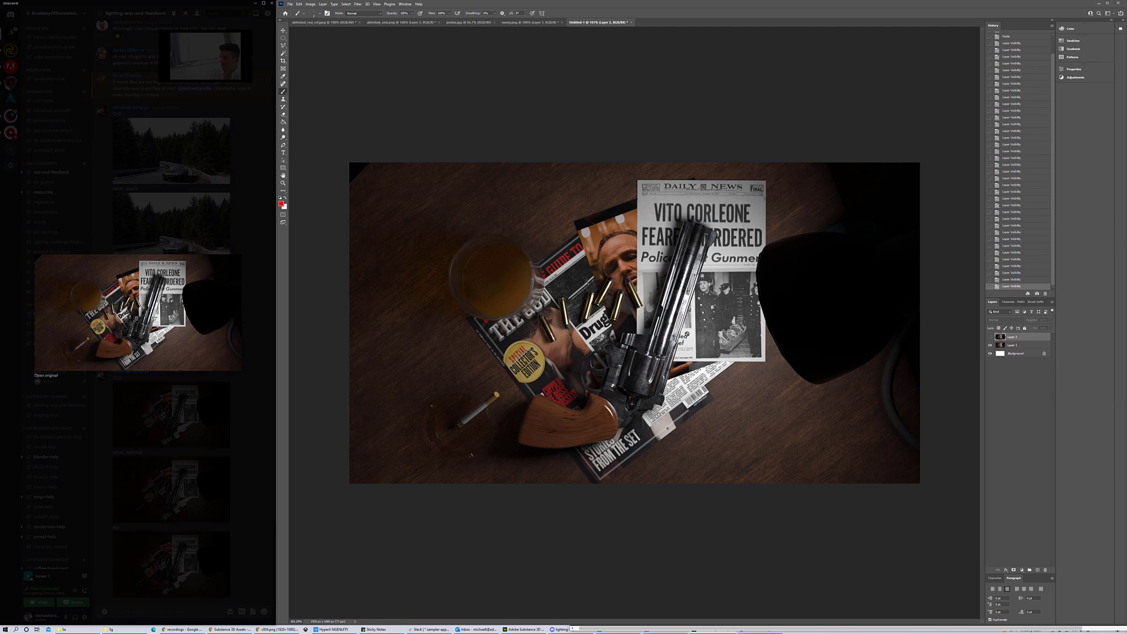
pyautogui.click(990, 338)
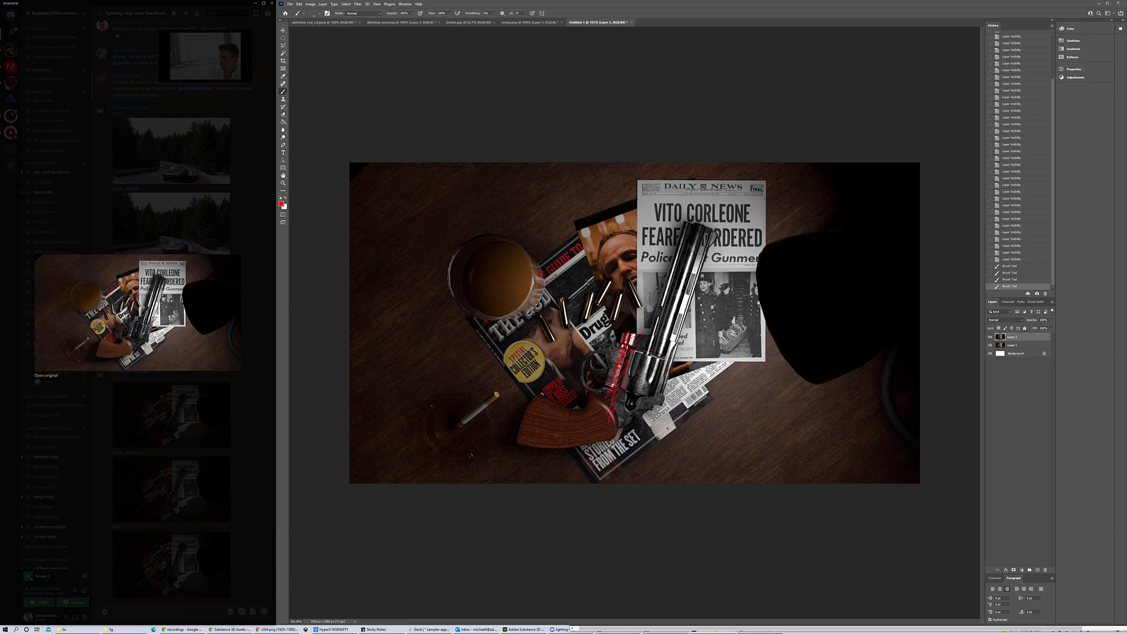
# Undo the red brush strokes on the revolver.
pyautogui.hotkey('ctrl', 'z')
pyautogui.hotkey('ctrl', 'z')
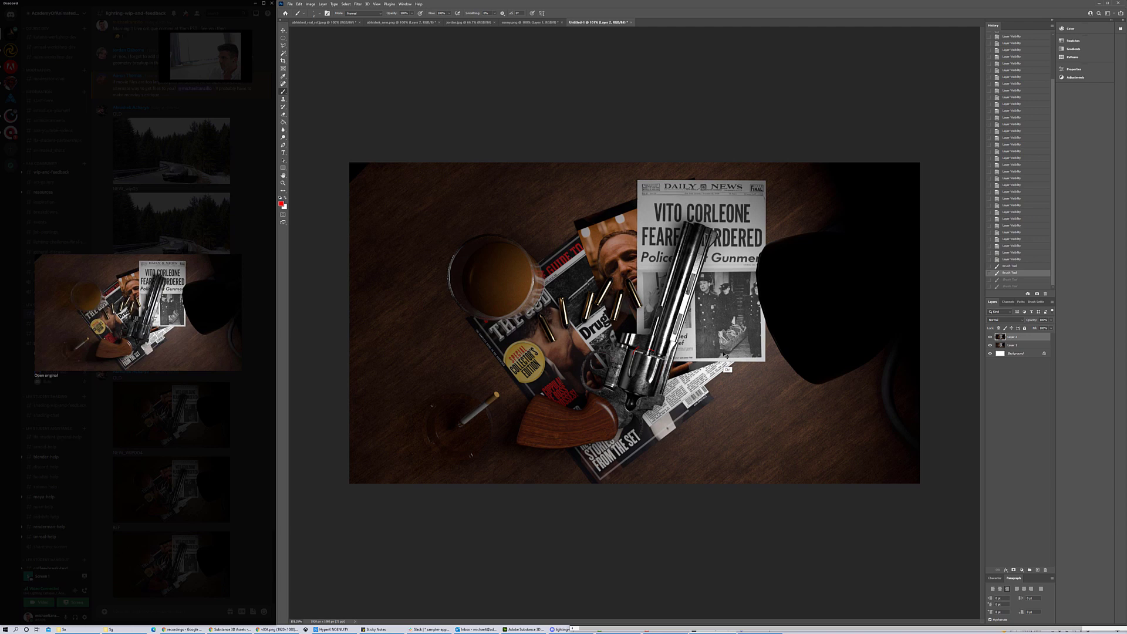
pyautogui.hotkey('ctrl', 'z')
pyautogui.hotkey('ctrl', 'z')
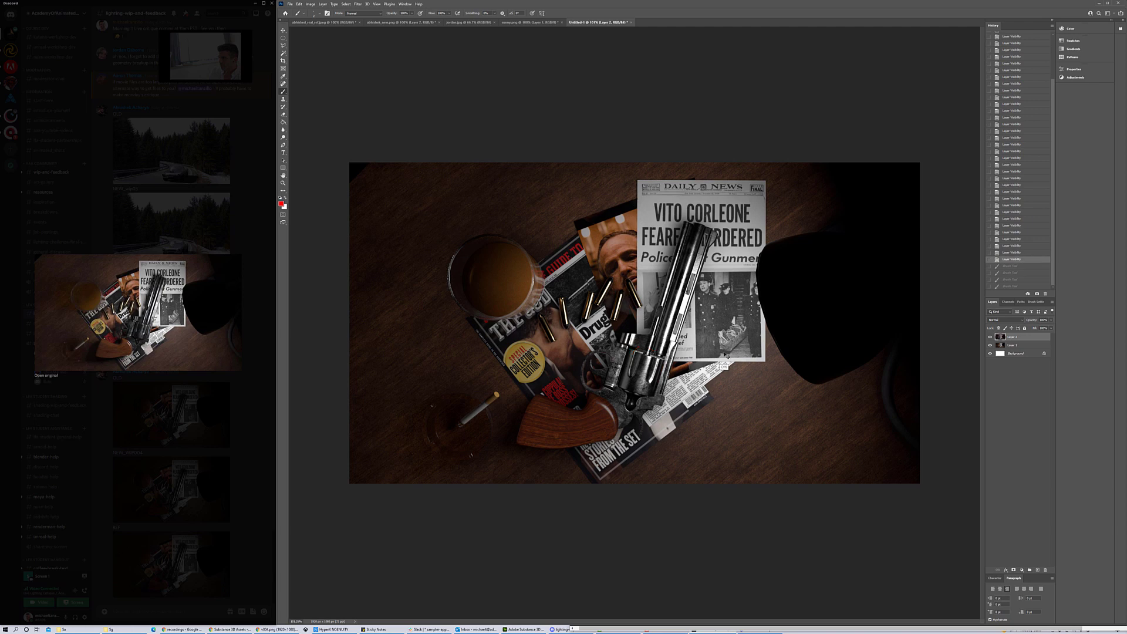
# Toggle the upper layer's visibility repeatedly to compare the revolver's highlights and the overall lighting with the layer beneath.
pyautogui.click(990, 337)
pyautogui.click(990, 337)
pyautogui.click(990, 337)
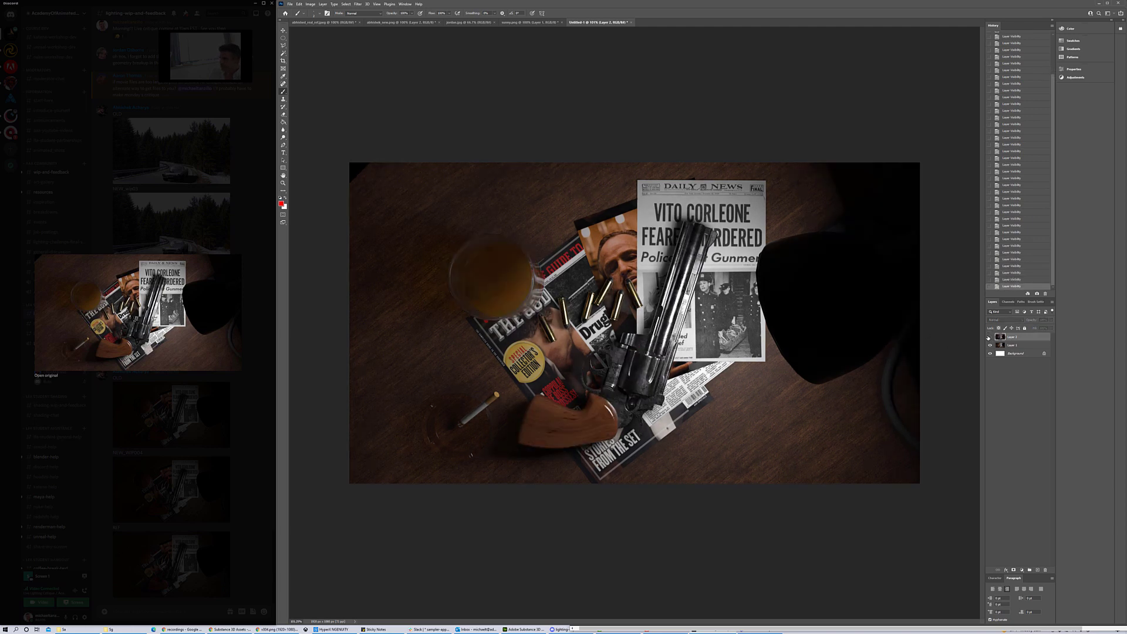
pyautogui.click(990, 337)
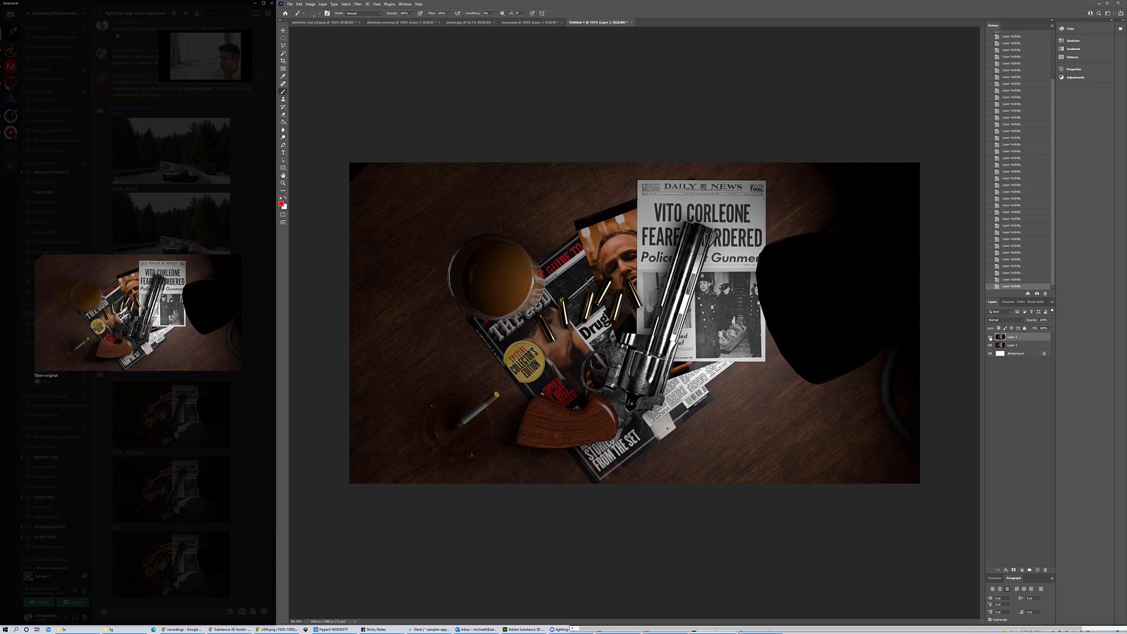
pyautogui.click(990, 337)
pyautogui.click(990, 337)
pyautogui.click(990, 337)
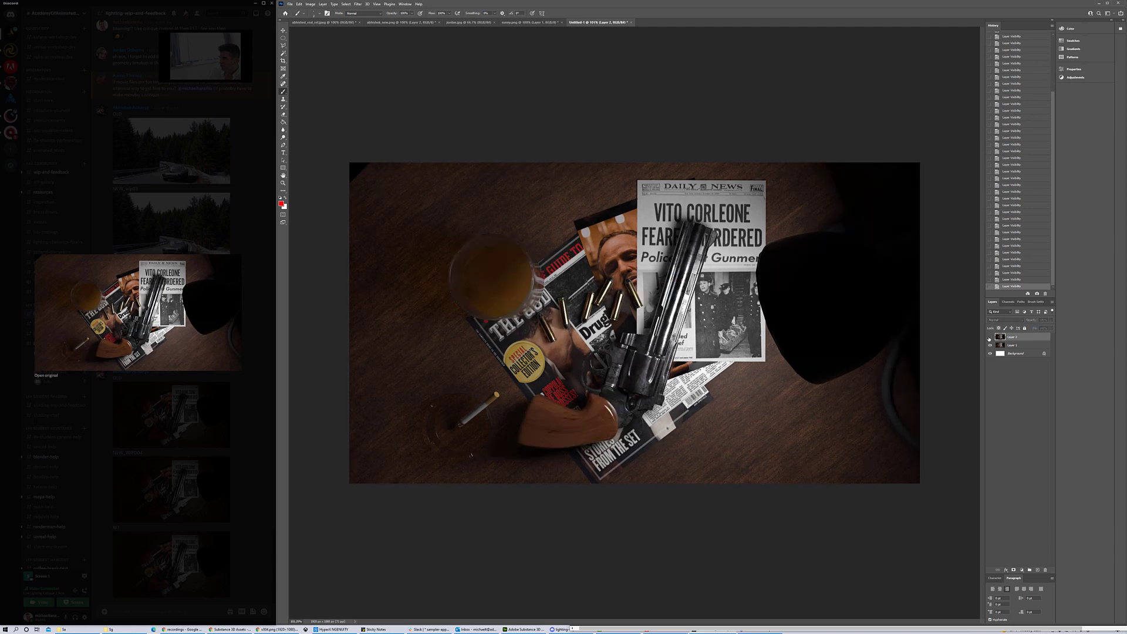
pyautogui.click(990, 337)
pyautogui.click(990, 337)
pyautogui.click(990, 337)
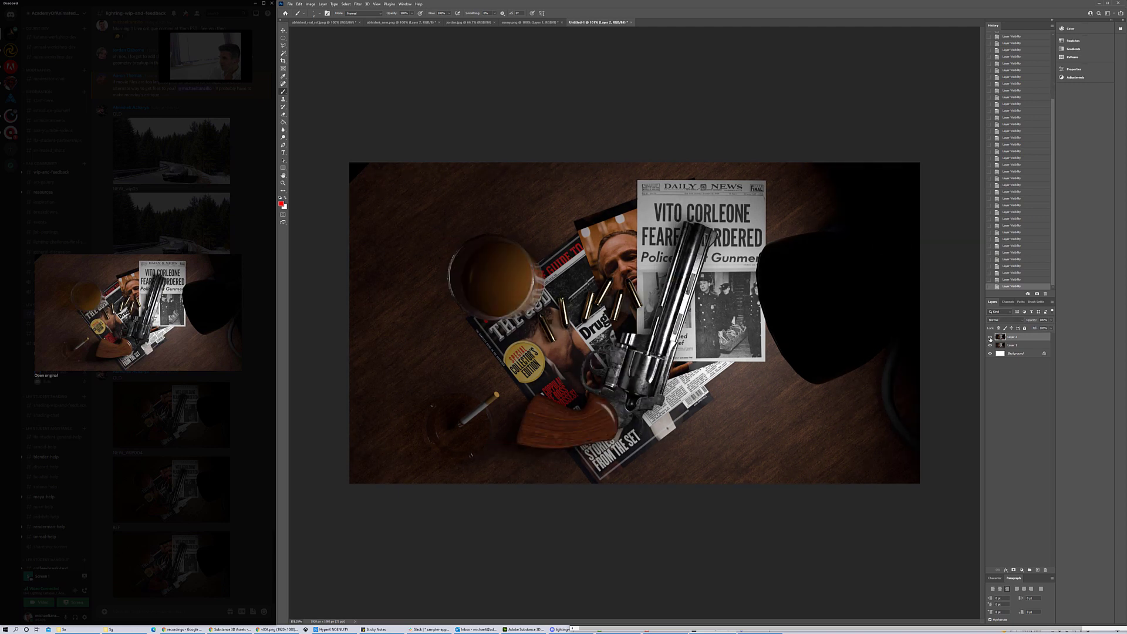
pyautogui.click(990, 337)
pyautogui.click(990, 337)
pyautogui.click(990, 337)
pyautogui.click(990, 337)
pyautogui.click(990, 337)
pyautogui.click(990, 337)
pyautogui.click(990, 337)
pyautogui.click(990, 337)
pyautogui.click(990, 338)
pyautogui.click(990, 338)
pyautogui.click(991, 337)
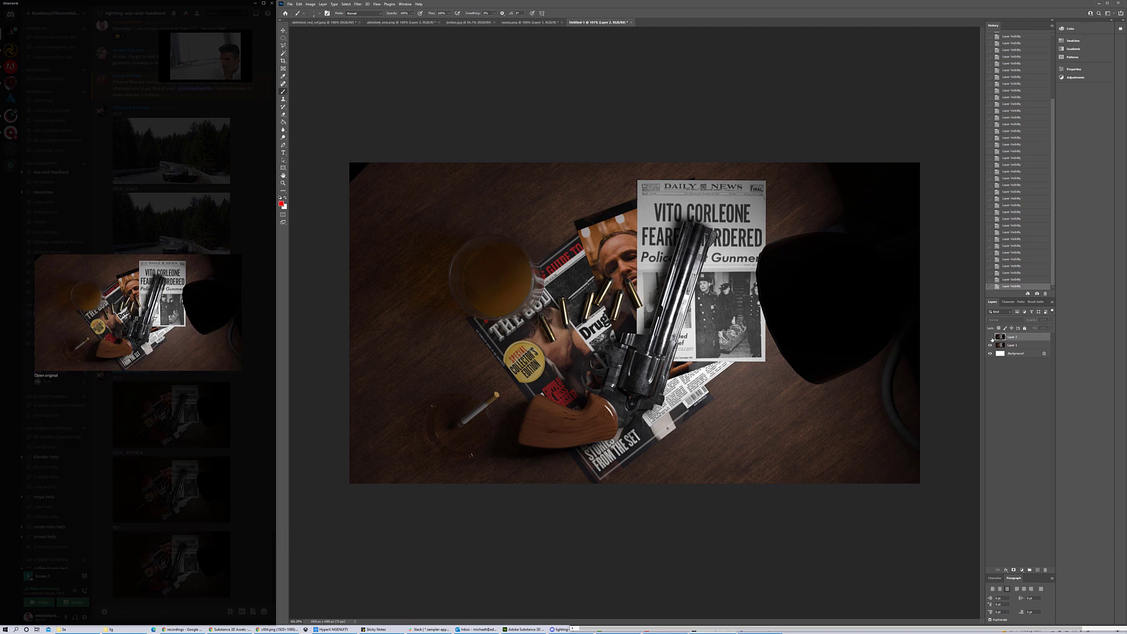
pyautogui.click(991, 337)
pyautogui.click(990, 338)
pyautogui.click(991, 338)
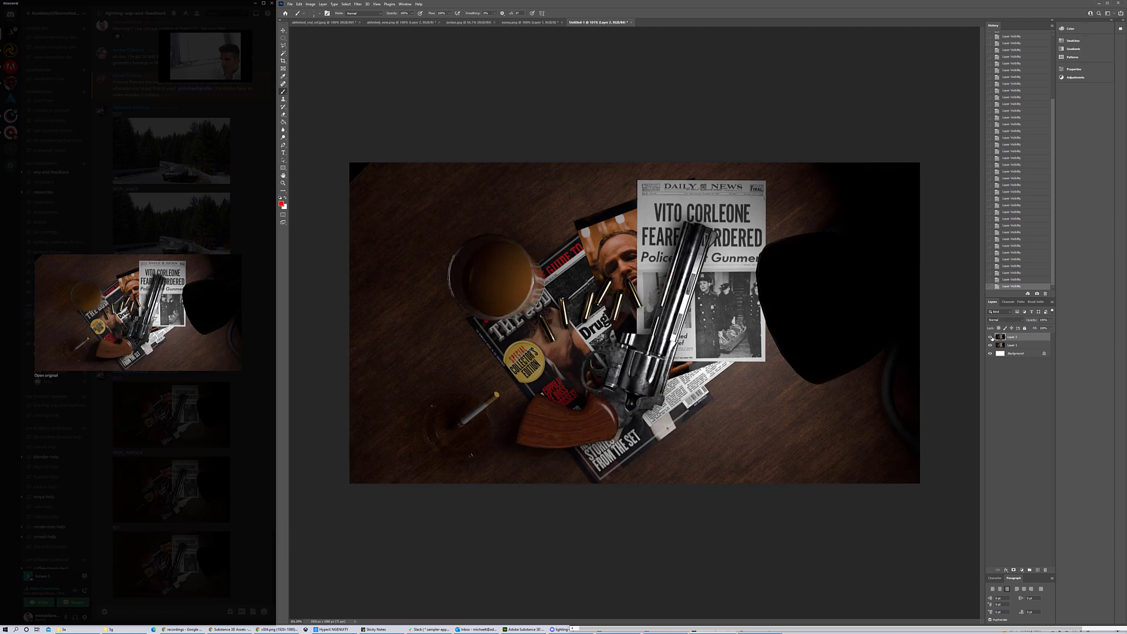
pyautogui.click(990, 338)
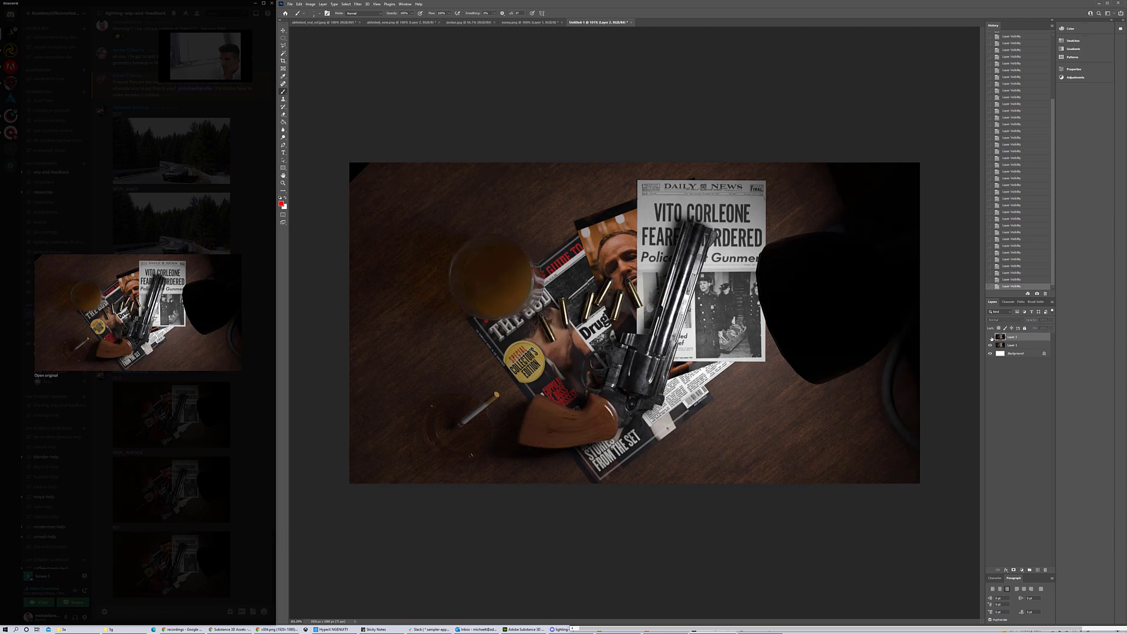
# Mark the dark area around the lamp with a red brush stroke on a new layer, and hide that layer.
pyautogui.click(991, 338)
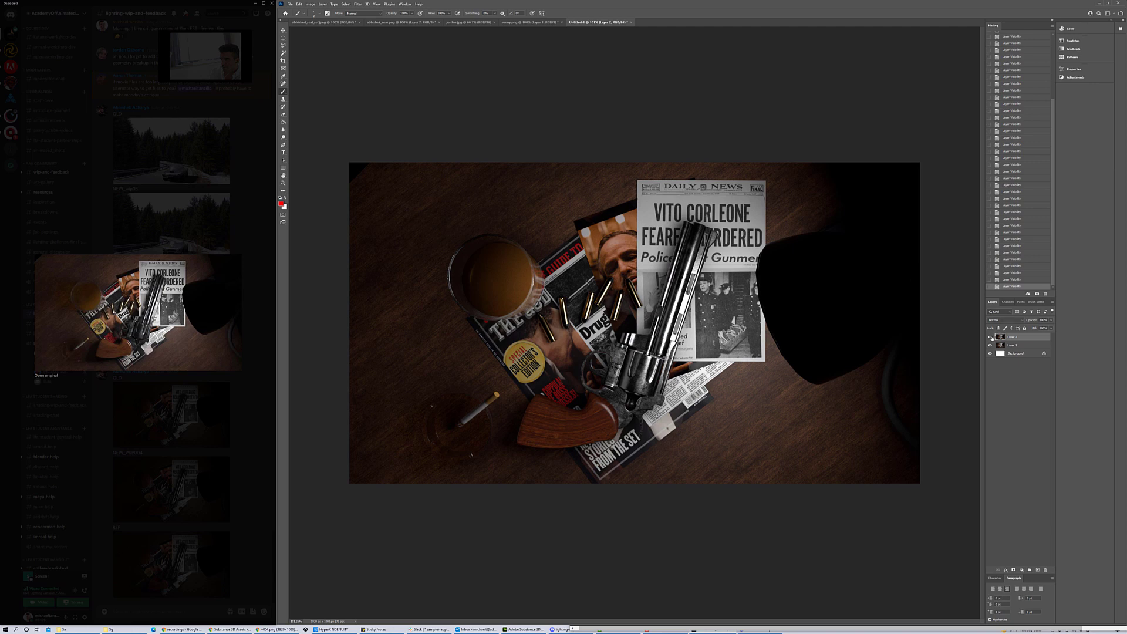
pyautogui.click(990, 338)
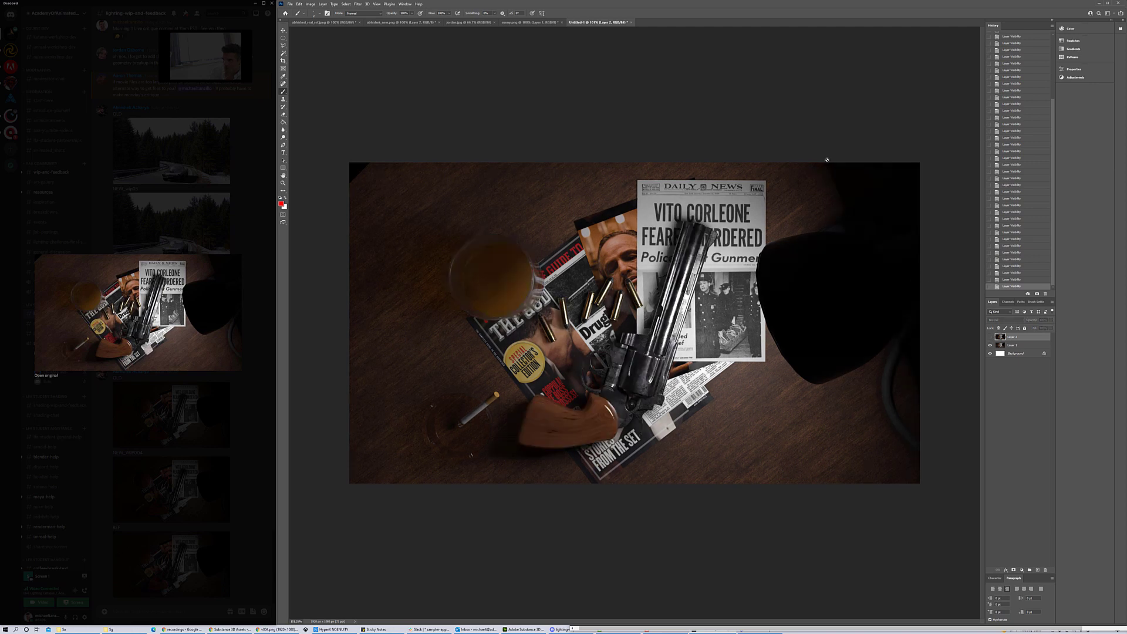
pyautogui.click(1037, 570)
pyautogui.moveTo(827, 170); pyautogui.dragTo(918, 404)
pyautogui.click(990, 337)
# Hide the two still-life layers and restore them to check which image each one holds.
pyautogui.click(990, 353)
pyautogui.click(990, 353)
pyautogui.click(990, 353)
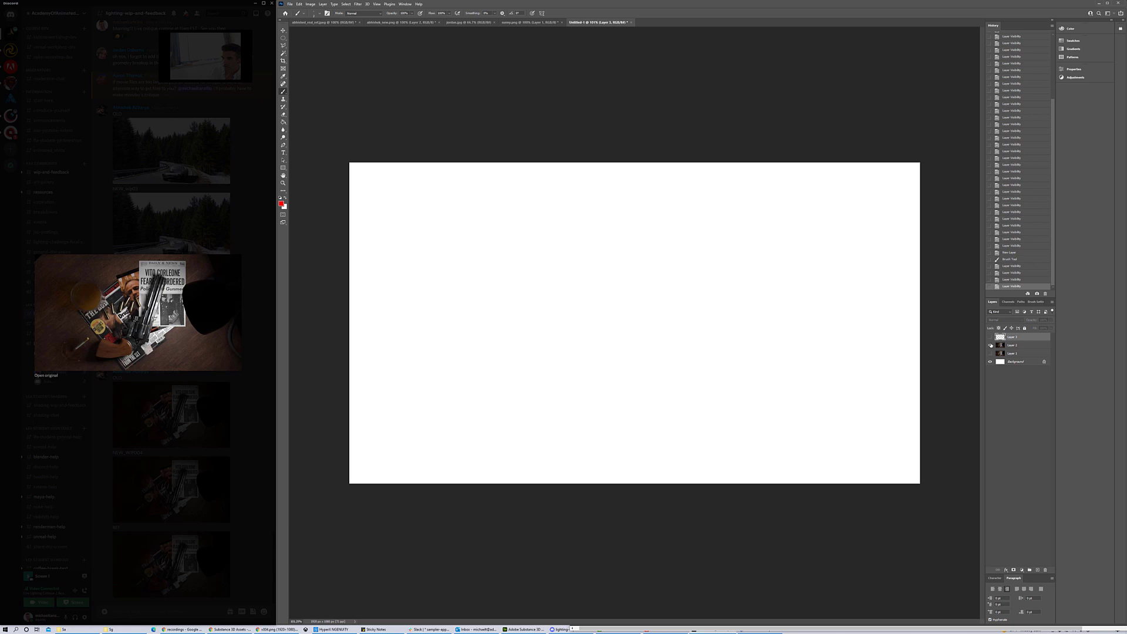
pyautogui.click(990, 345)
pyautogui.click(990, 353)
pyautogui.click(990, 345)
pyautogui.click(990, 345)
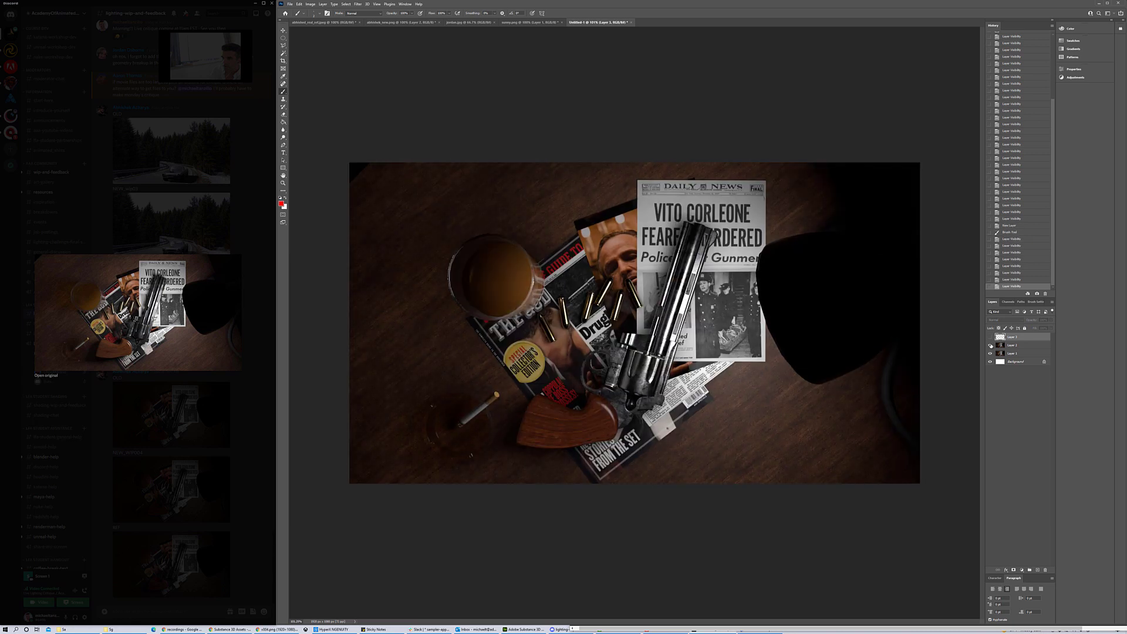
# Toggle the upper still-life layer's visibility repeatedly to compare the lamp and the tabletop darkness behind it with the layer beneath.
pyautogui.click(990, 345)
pyautogui.click(990, 345)
pyautogui.click(990, 345)
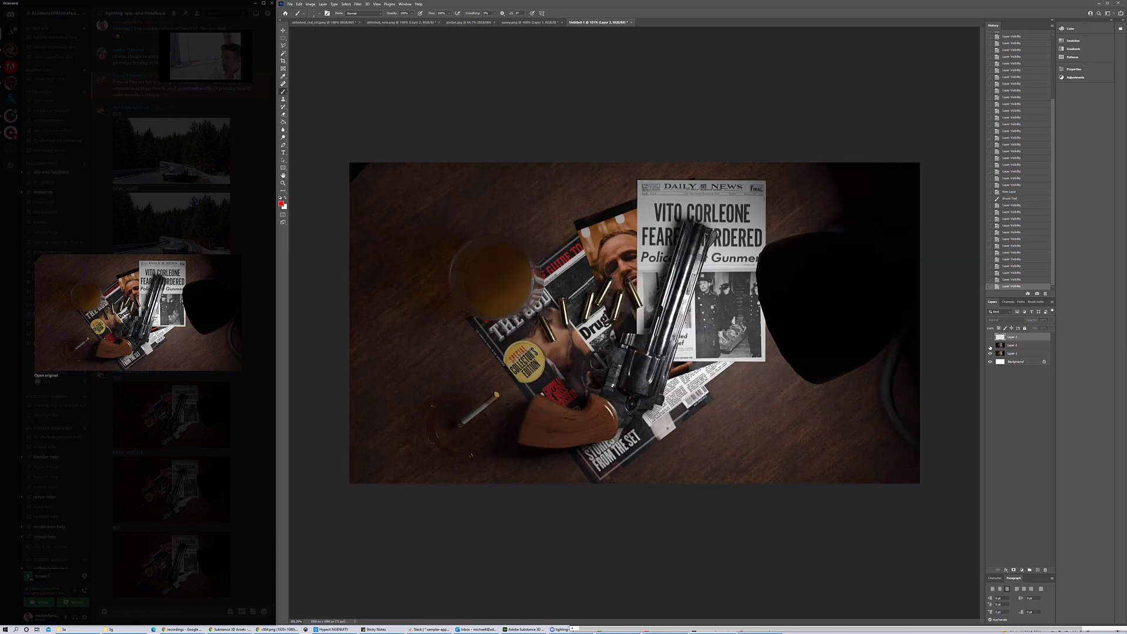
pyautogui.click(990, 345)
pyautogui.click(991, 345)
pyautogui.click(990, 345)
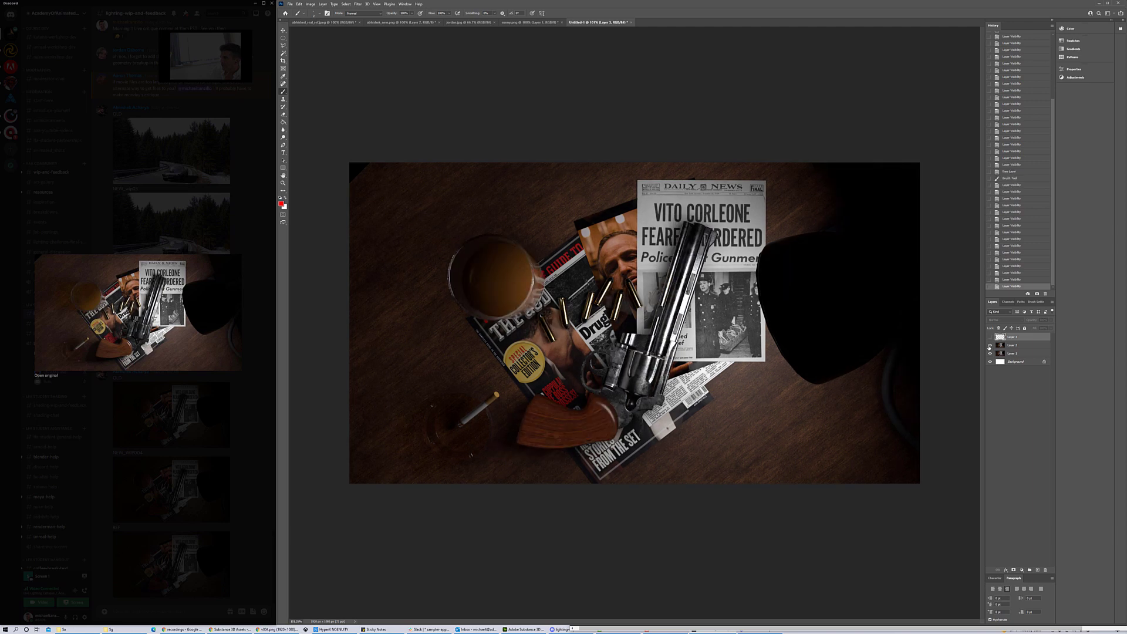
pyautogui.click(990, 345)
pyautogui.click(990, 345)
pyautogui.click(990, 345)
pyautogui.click(990, 345)
pyautogui.click(990, 346)
pyautogui.click(990, 345)
pyautogui.click(990, 345)
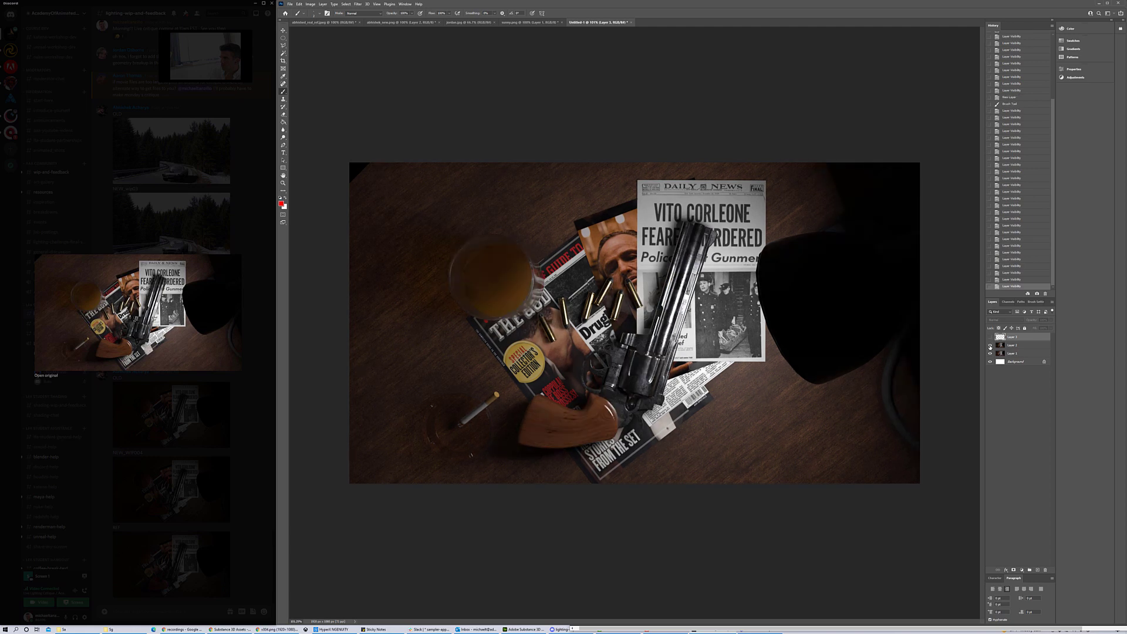
pyautogui.click(990, 345)
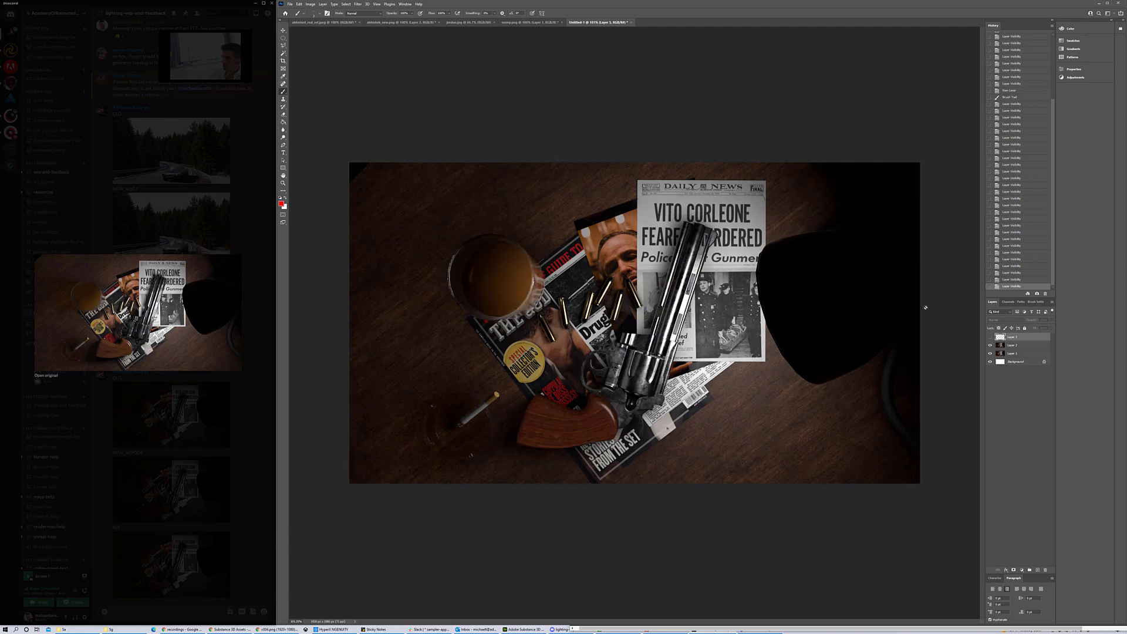
# Hide and show the upper still-life layer to compare the light falloff around the newspaper and lamp.
pyautogui.click(990, 345)
pyautogui.click(990, 346)
pyautogui.click(990, 346)
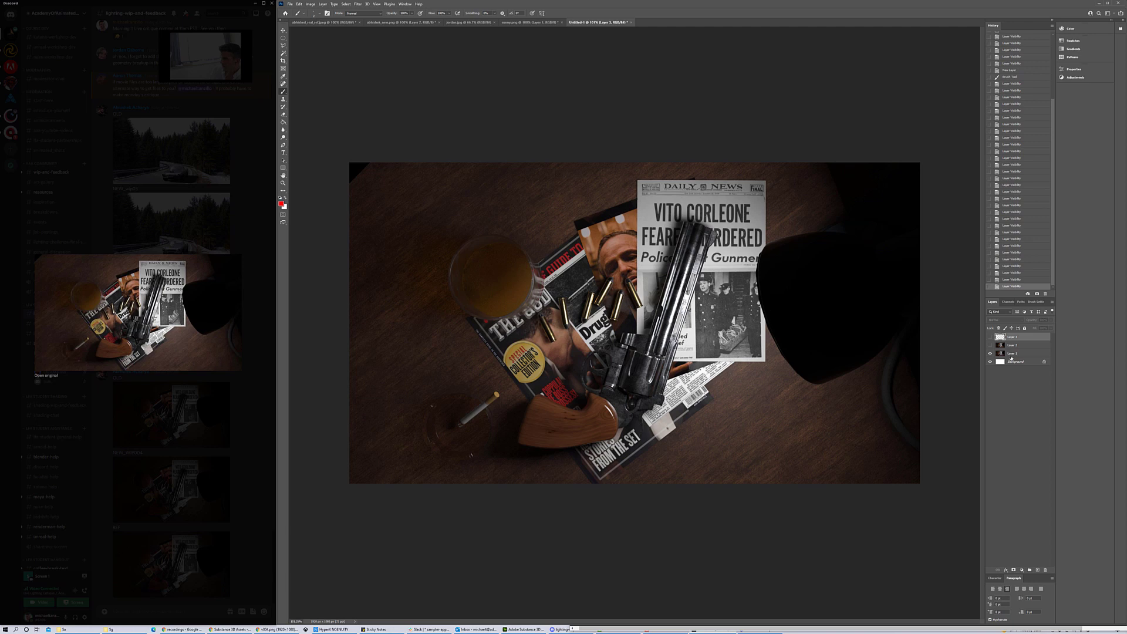
pyautogui.click(990, 346)
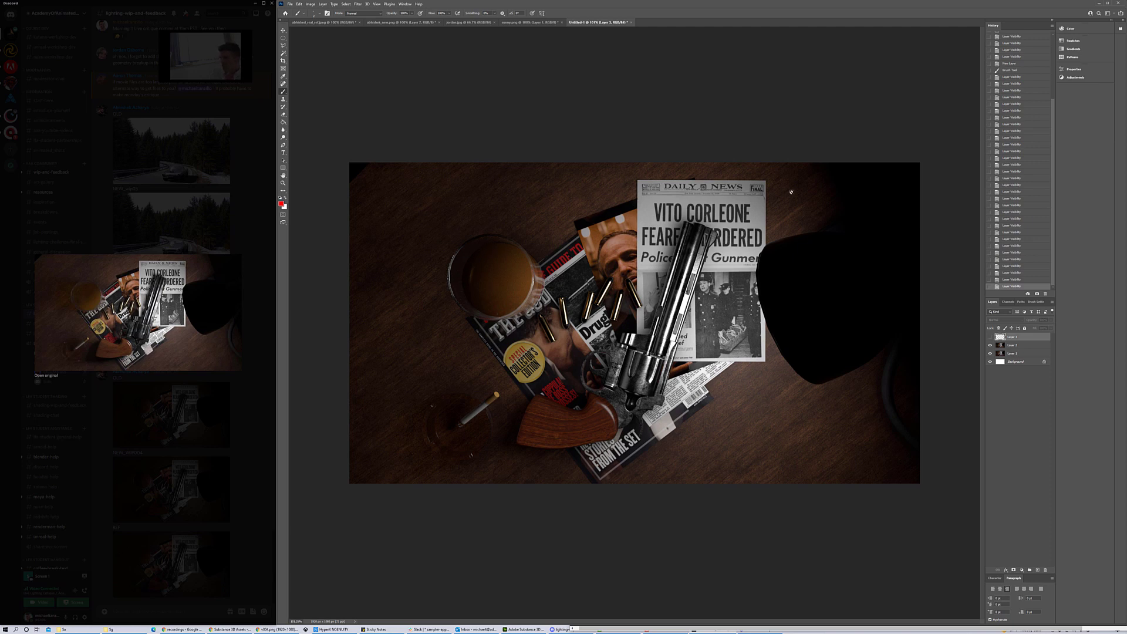
pyautogui.click(991, 346)
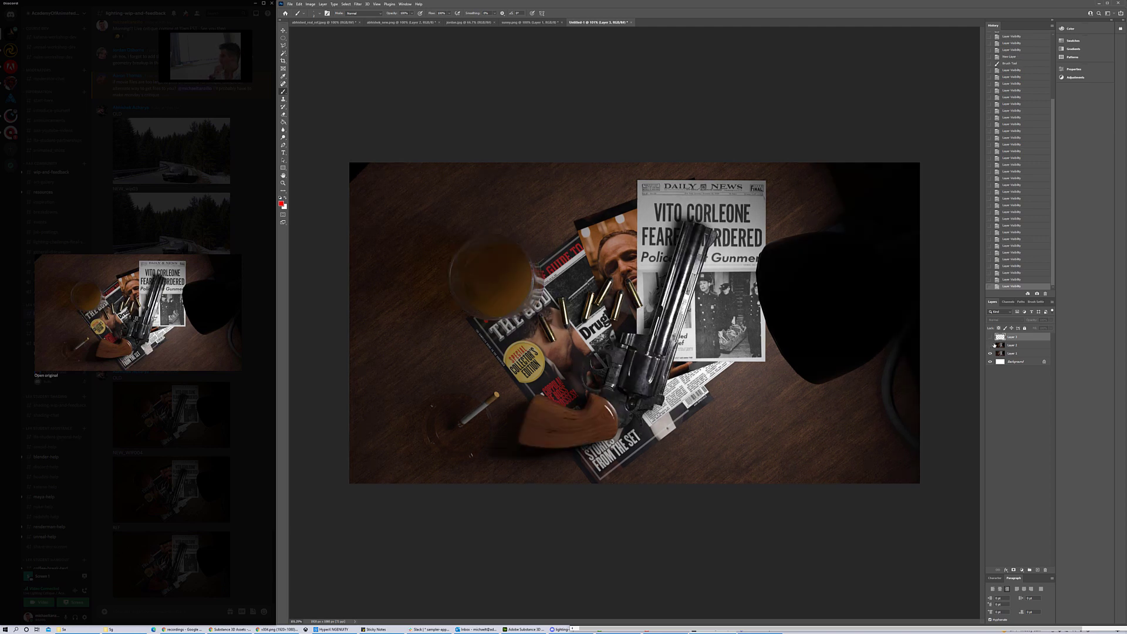
pyautogui.click(991, 346)
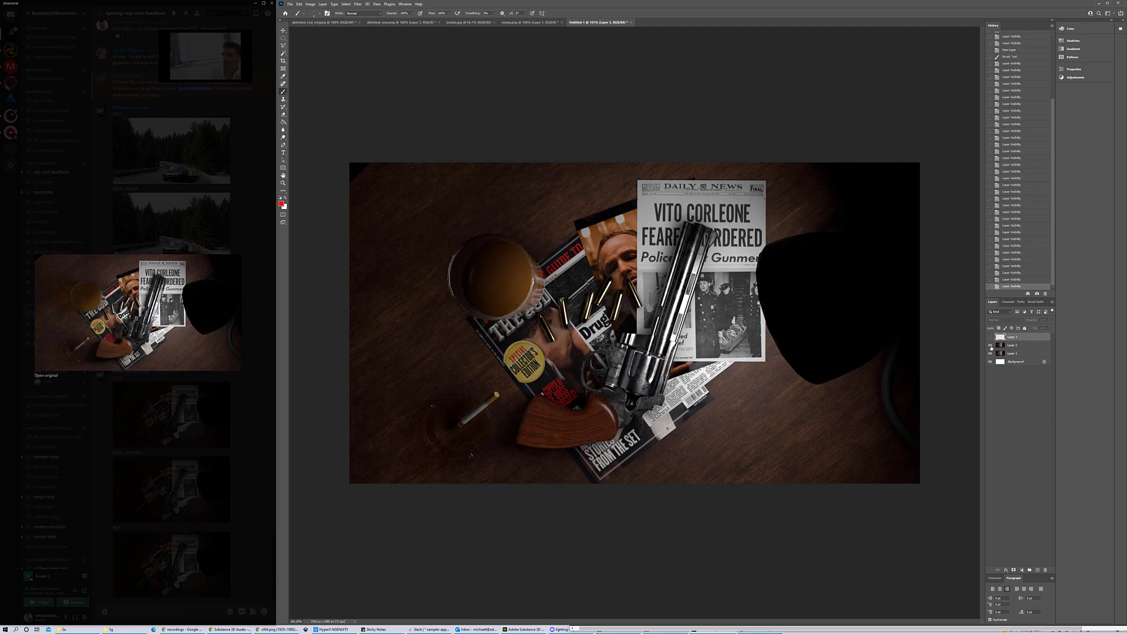
pyautogui.click(991, 346)
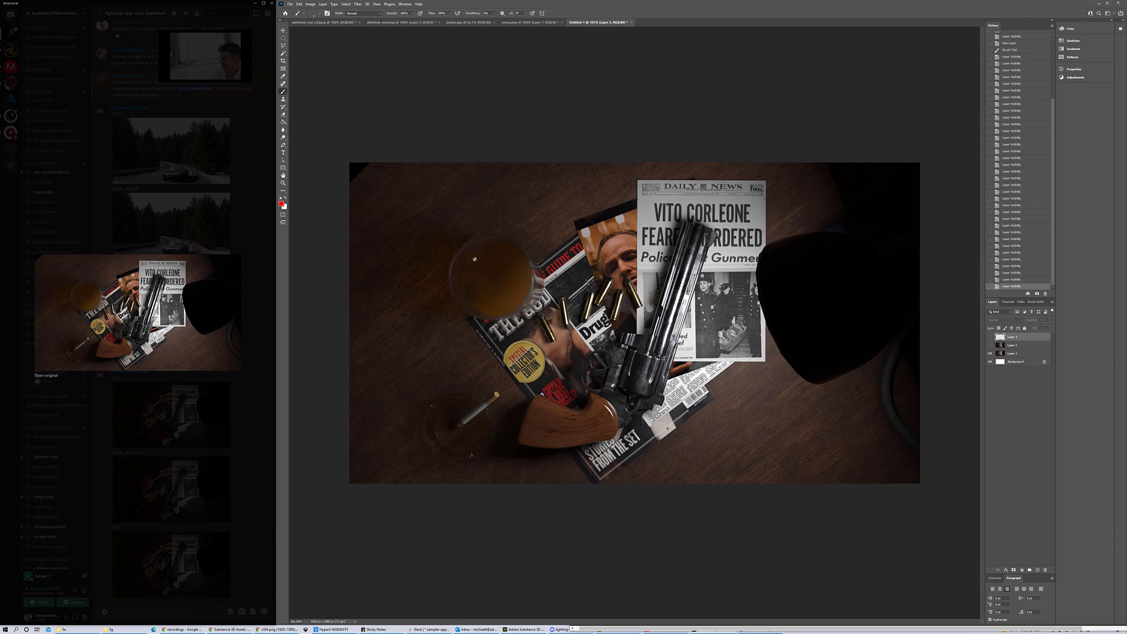
# Keep toggling the upper still-life layer to compare the drink glass and overall lighting, and close the enlarged reference image in the chat.
pyautogui.click(989, 345)
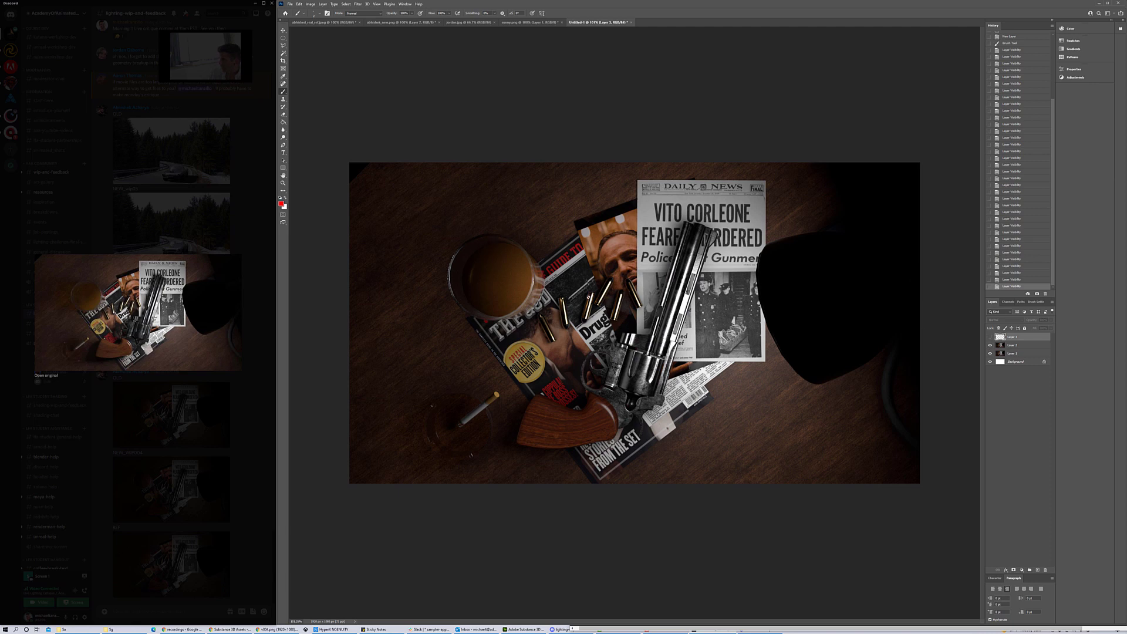
pyautogui.click(989, 345)
pyautogui.click(990, 346)
pyautogui.click(990, 346)
pyautogui.click(990, 346)
pyautogui.click(990, 345)
pyautogui.click(991, 346)
pyautogui.click(990, 345)
pyautogui.click(990, 346)
pyautogui.click(990, 346)
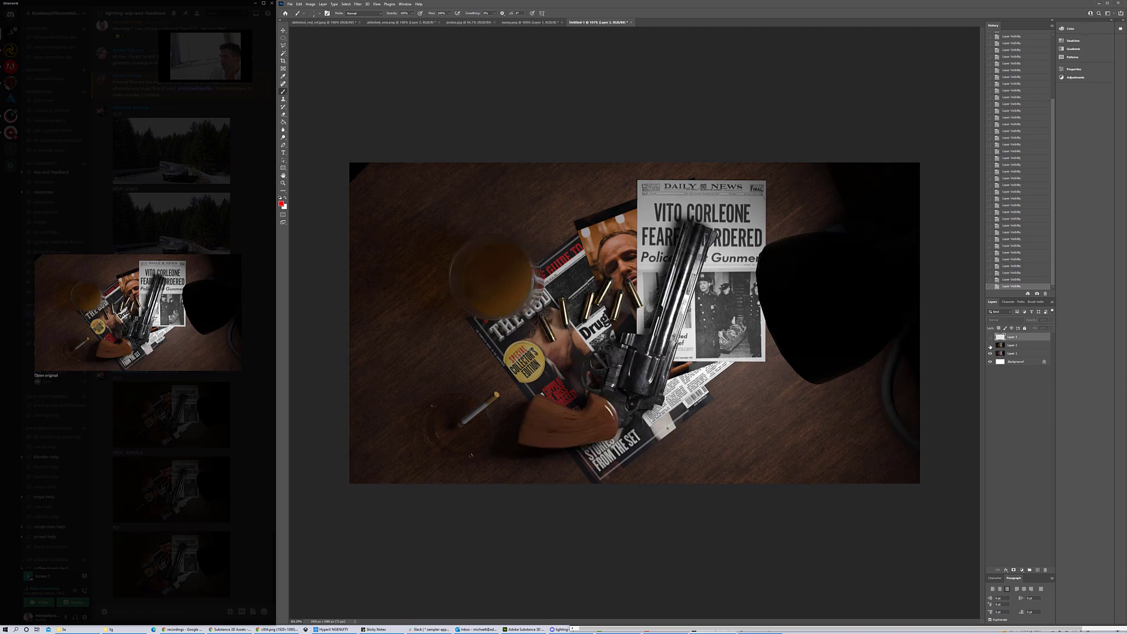
pyautogui.click(990, 346)
pyautogui.click(990, 345)
pyautogui.click(990, 346)
pyautogui.click(990, 346)
pyautogui.click(990, 346)
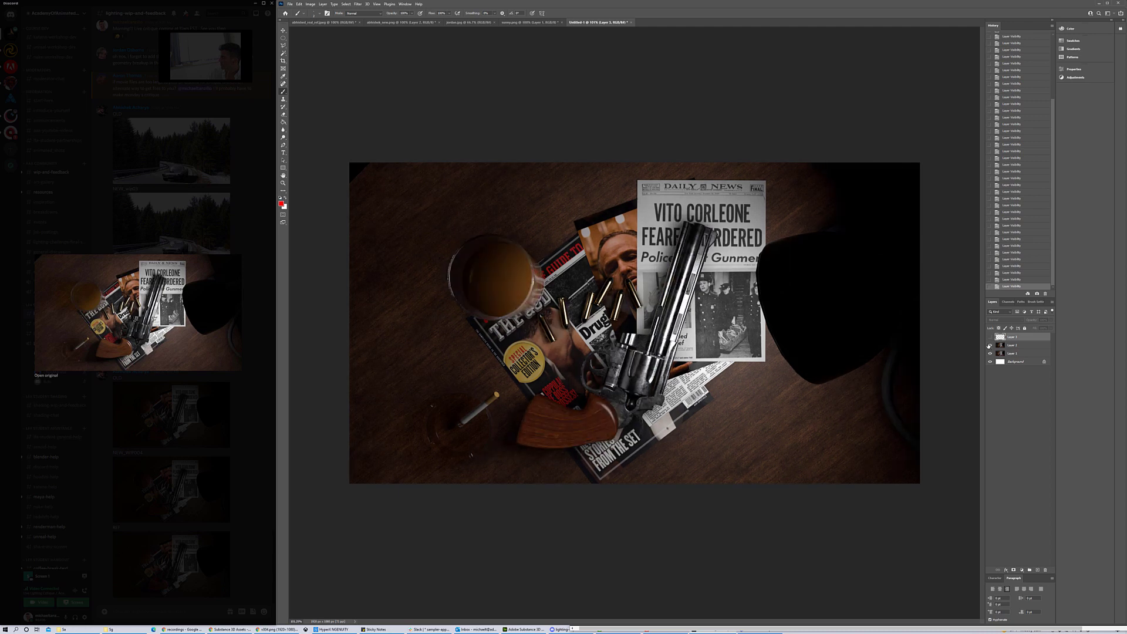
pyautogui.click(990, 346)
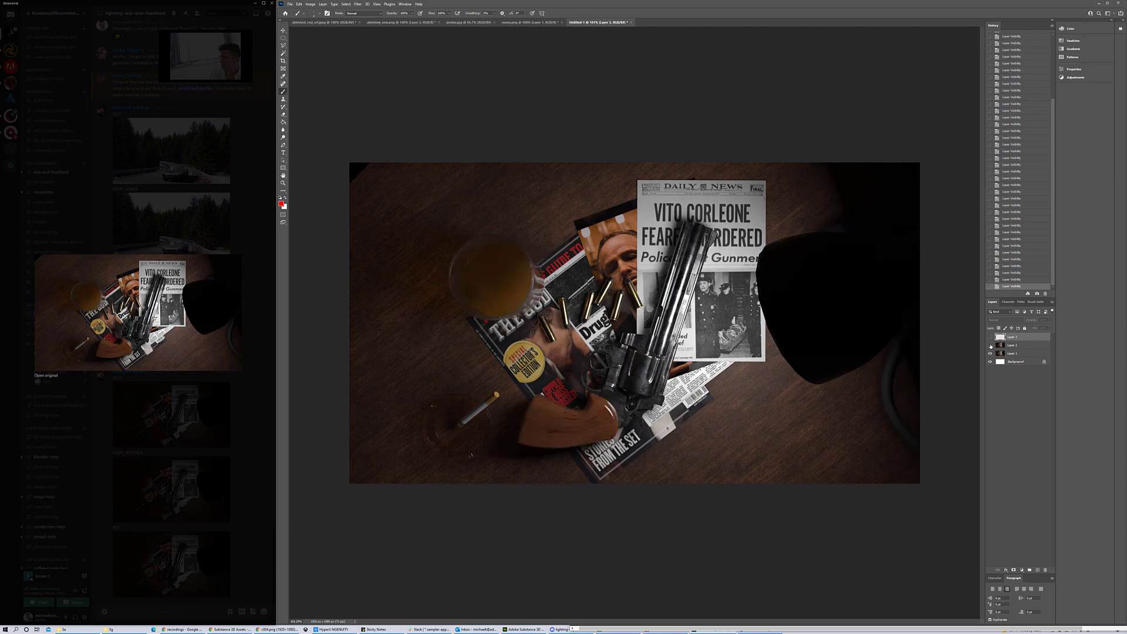
pyautogui.click(990, 346)
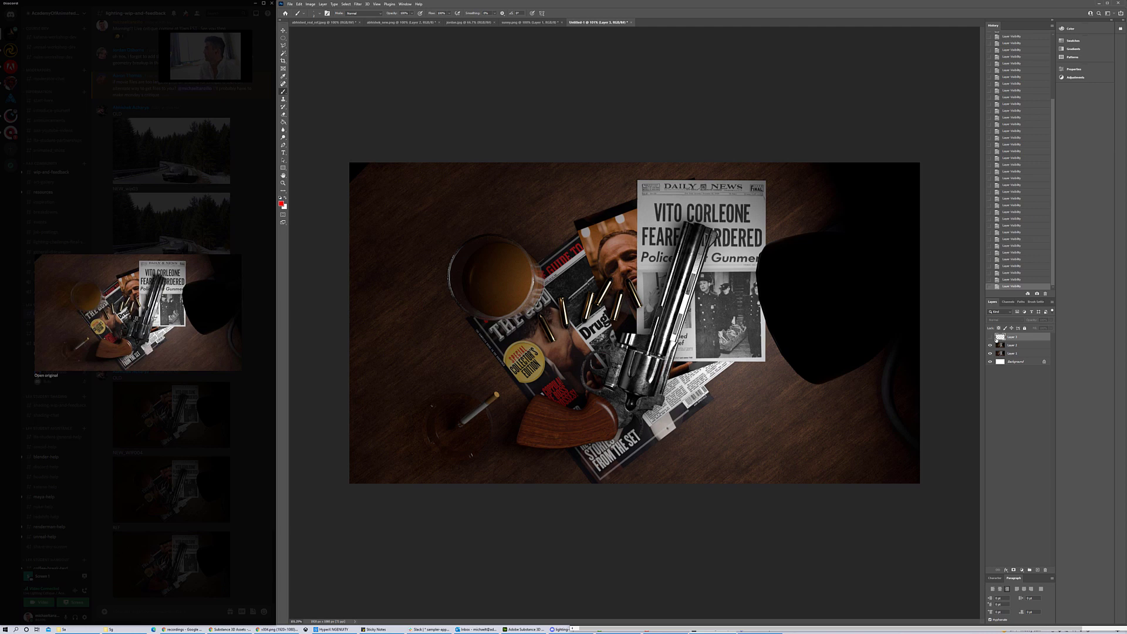
pyautogui.press('Escape')
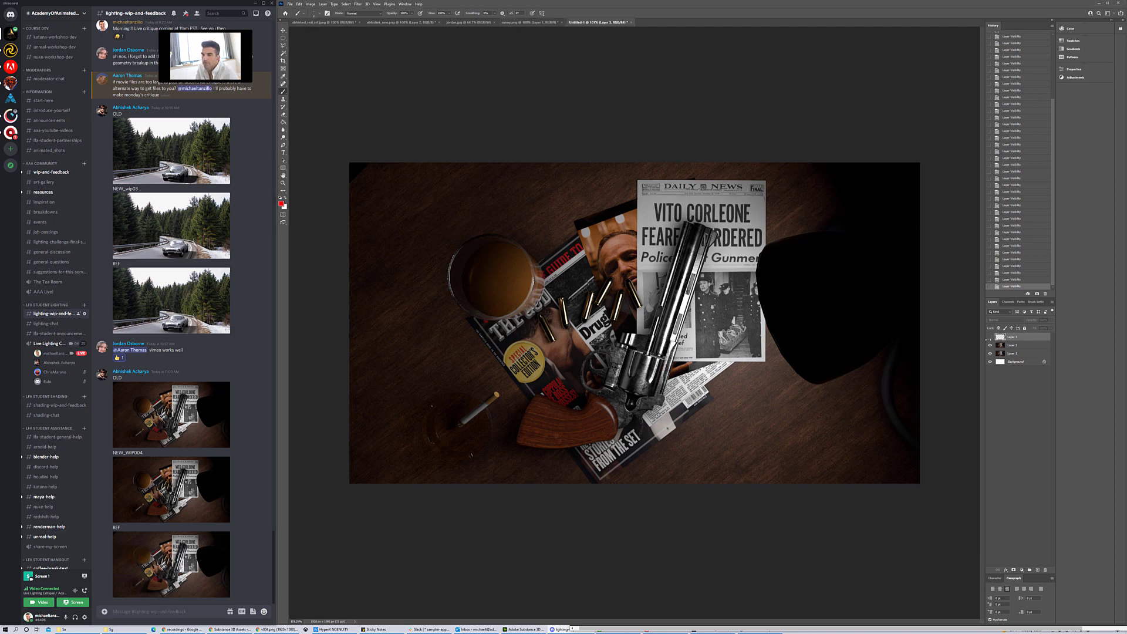
pyautogui.click(990, 345)
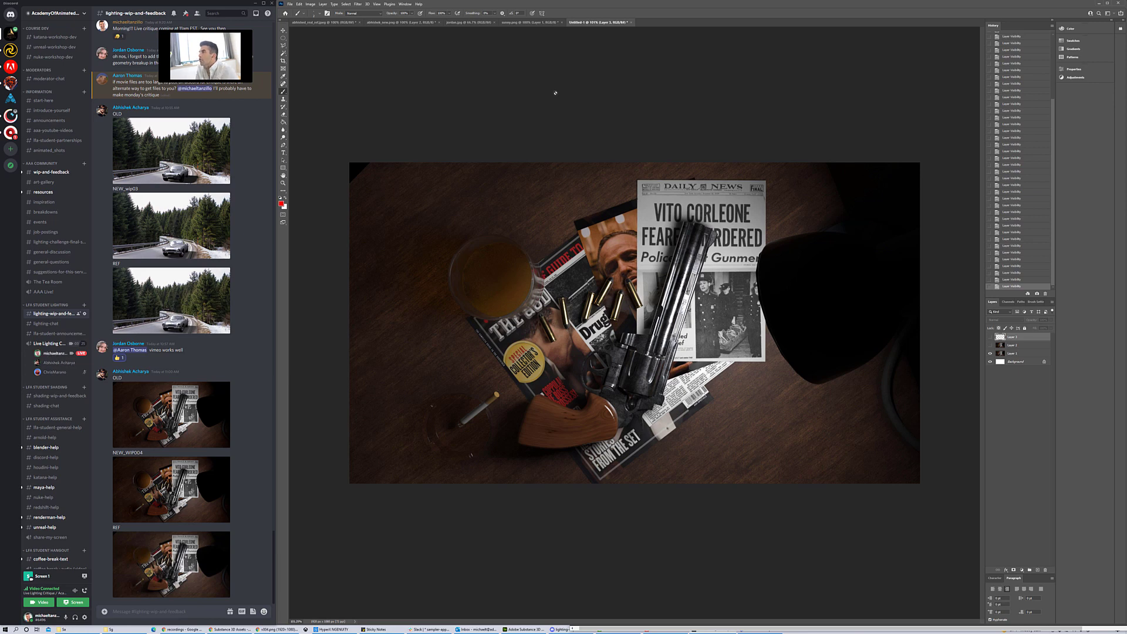
# Switch to the snowy cabin image at 100% zoom and duplicate a rectangular area around the cabin onto a new layer.
pyautogui.click(472, 22)
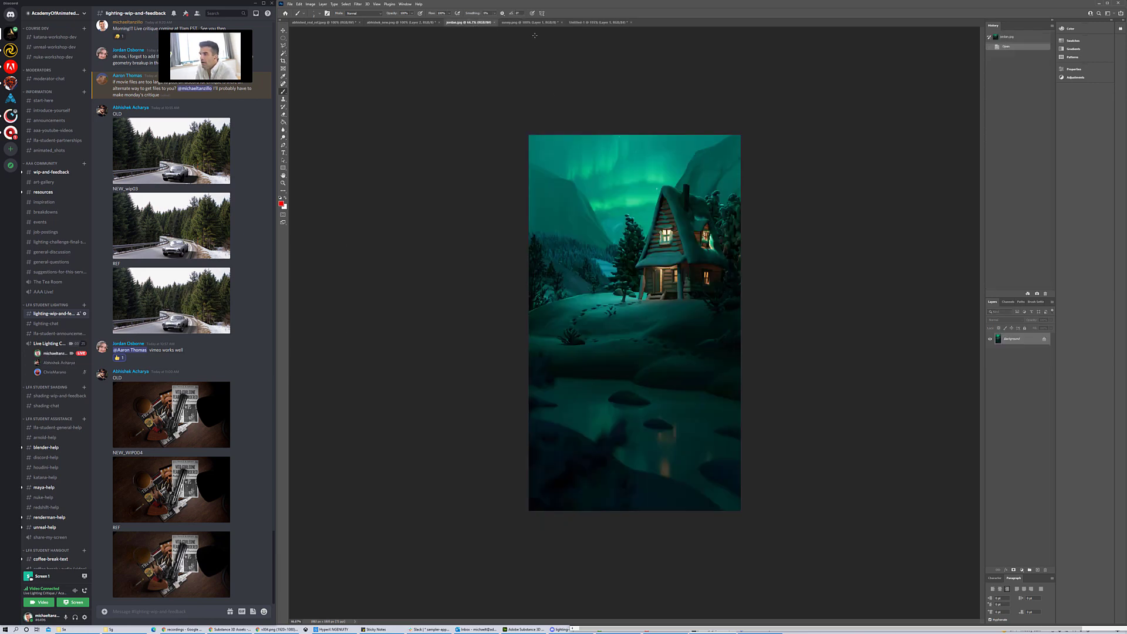
pyautogui.hotkey('ctrl', '1')
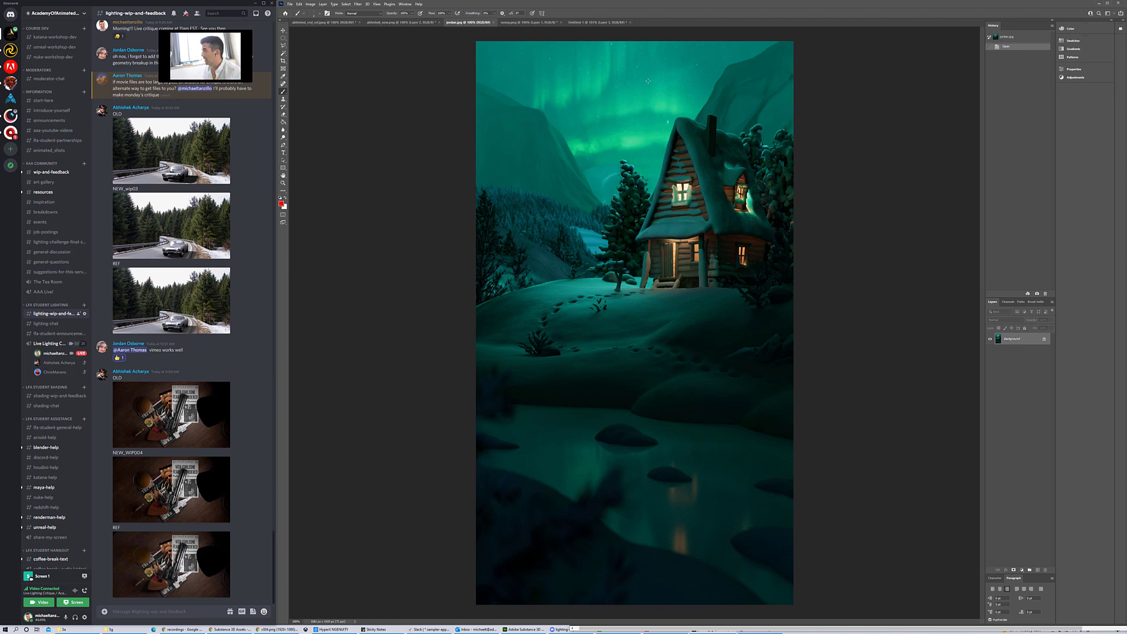
pyautogui.click(283, 39)
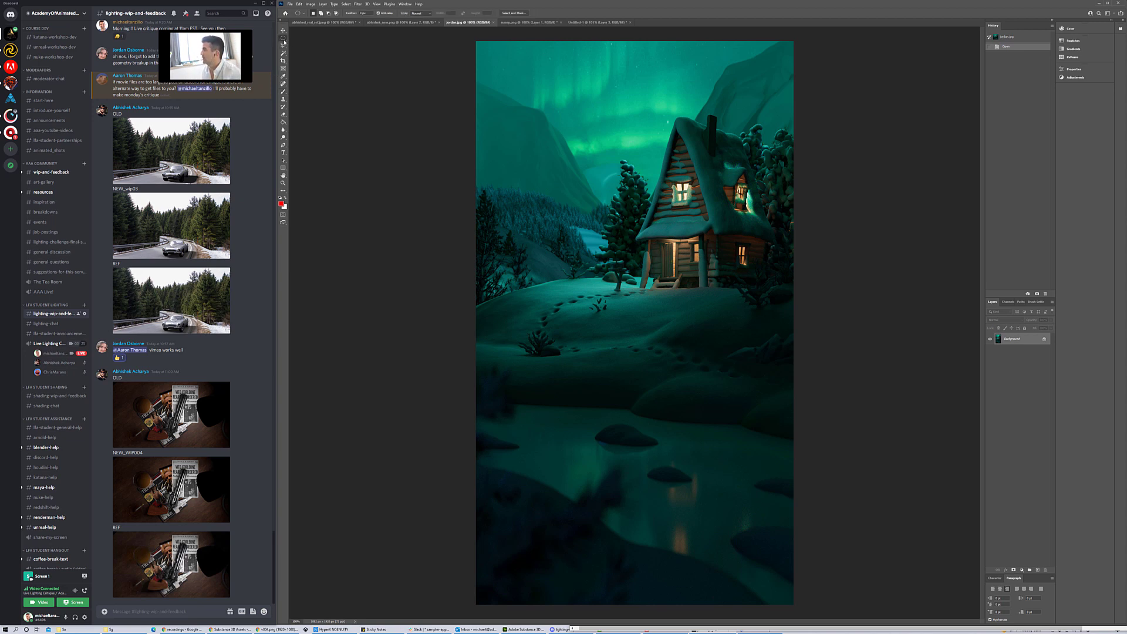
pyautogui.rightClick(283, 40)
pyautogui.click(311, 37)
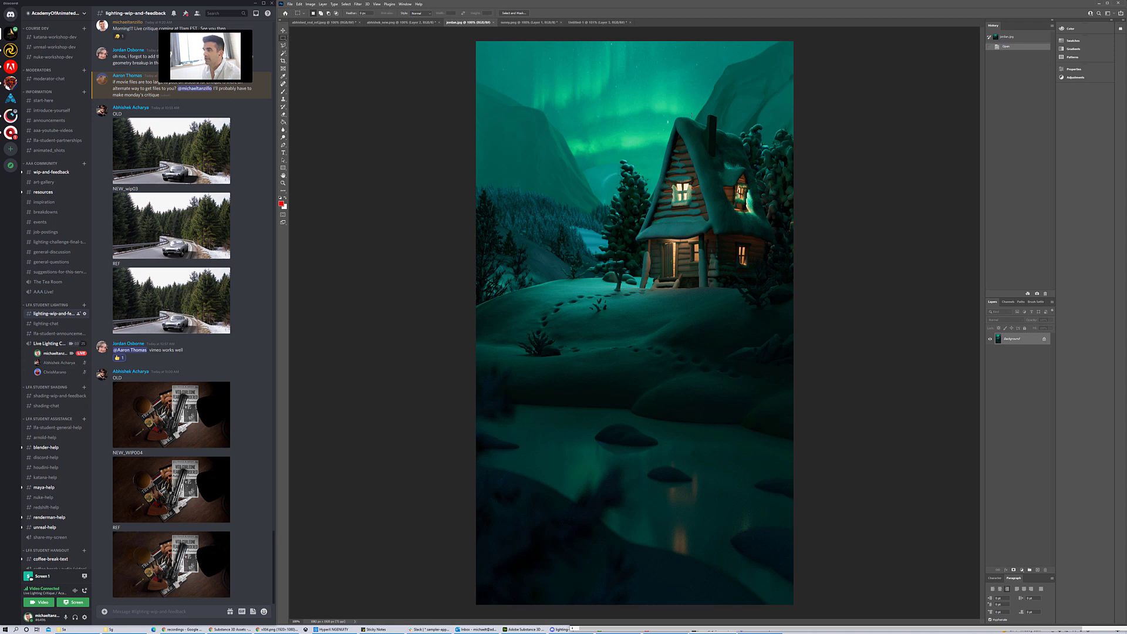
pyautogui.moveTo(595, 75); pyautogui.dragTo(800, 363)
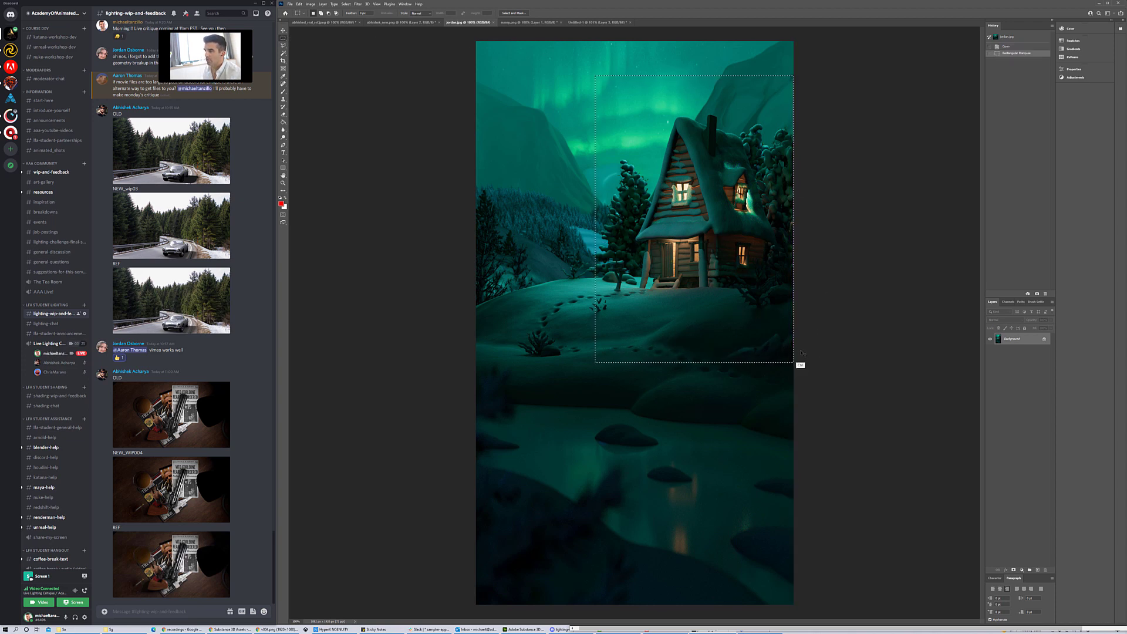
pyautogui.hotkey('ctrl', 'v')
pyautogui.hotkey('ctrl', 'v')
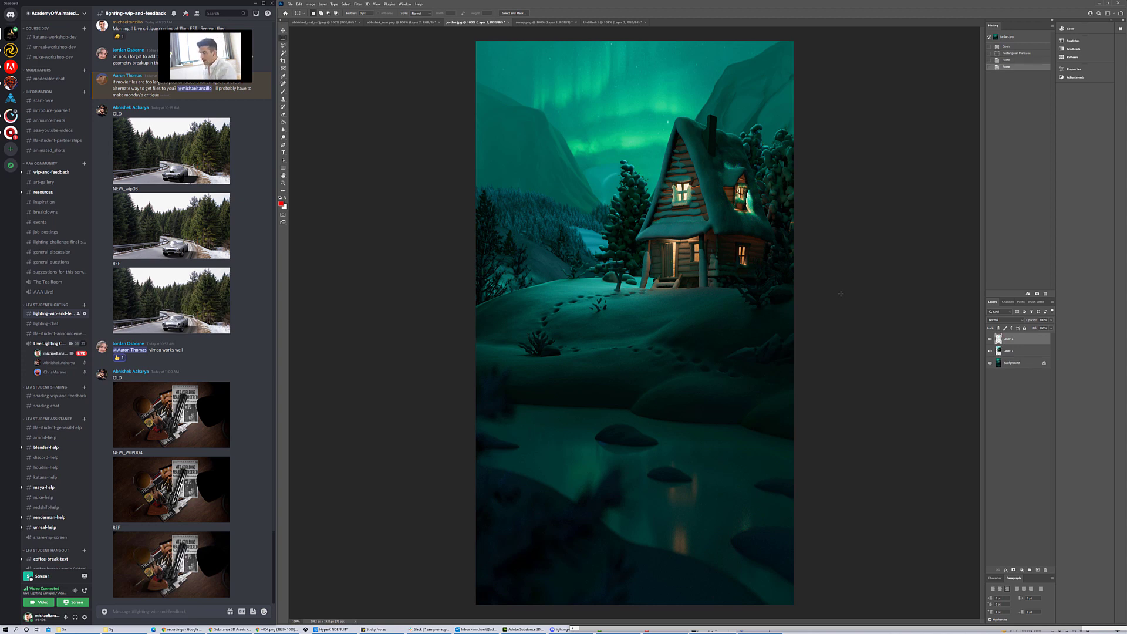
pyautogui.hotkey('ctrl', 'z')
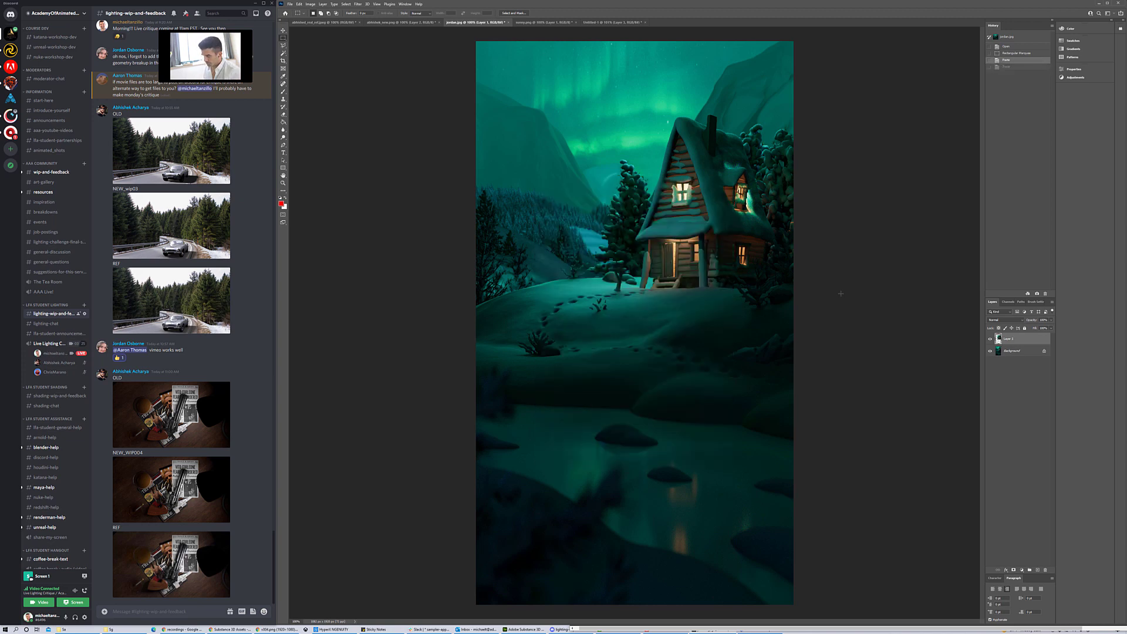
# Brighten the midtones of the duplicated cabin area with a Levels adjustment.
pyautogui.hotkey('ctrl', 'l')
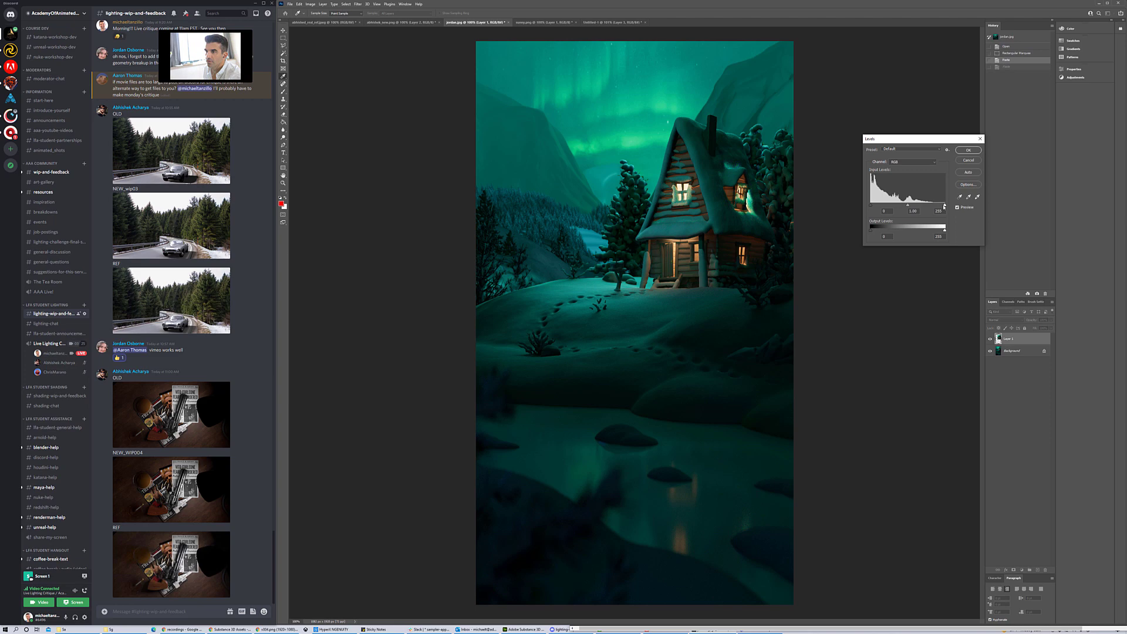
pyautogui.moveTo(945, 205); pyautogui.dragTo(900, 206)
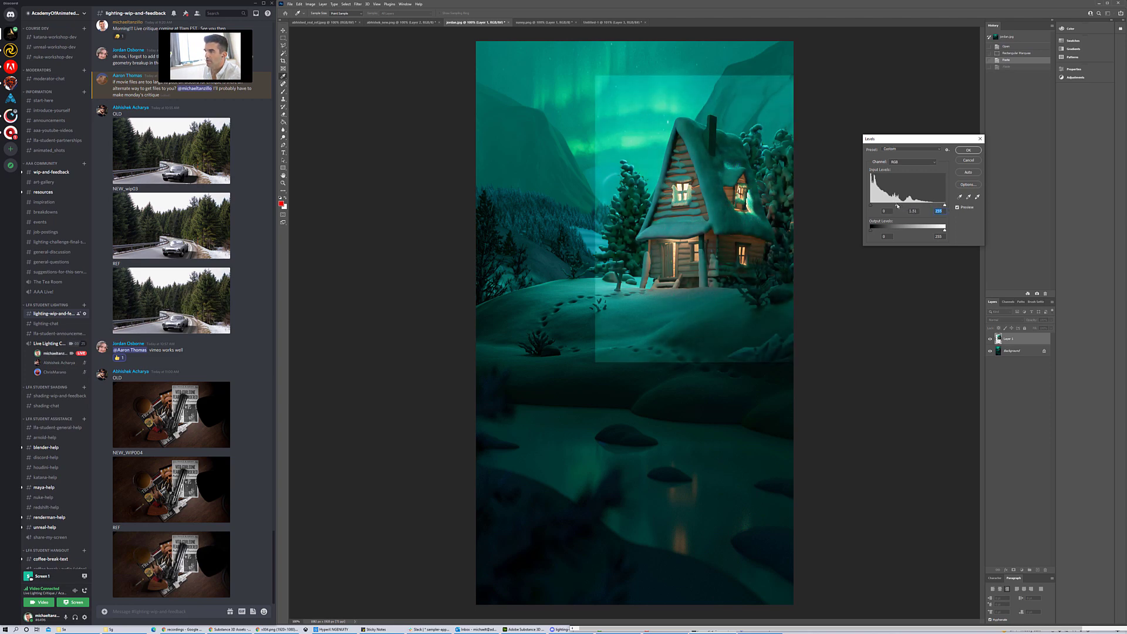
pyautogui.click(963, 150)
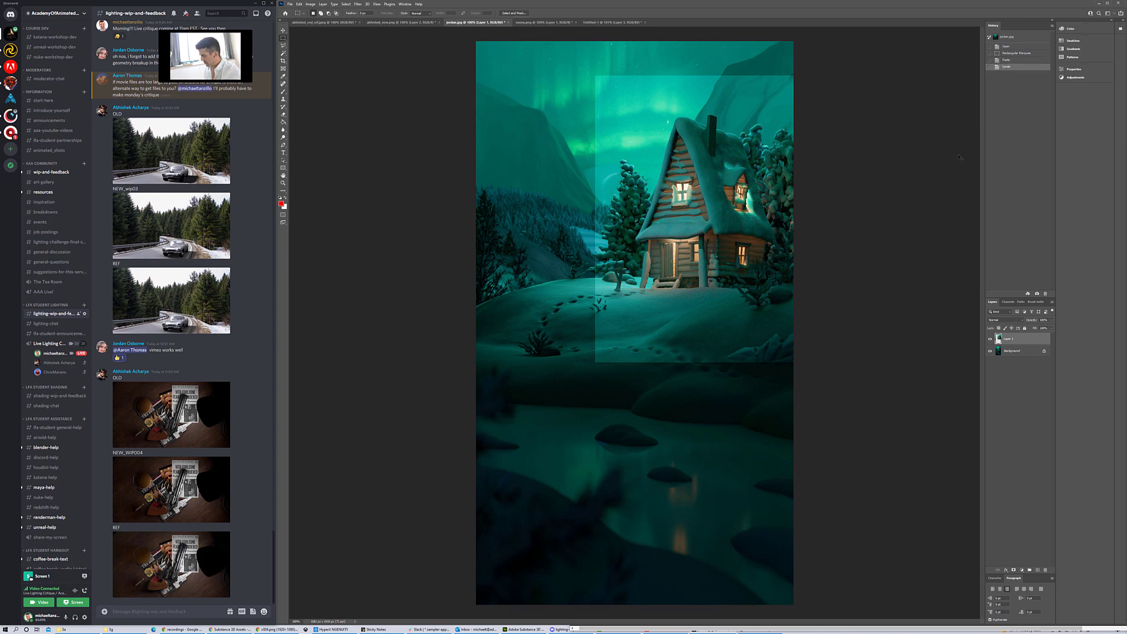
# Warm the duplicated cabin area with Color Balance, shifting its midtones toward red, magenta and yellow.
pyautogui.hotkey('ctrl', 'b')
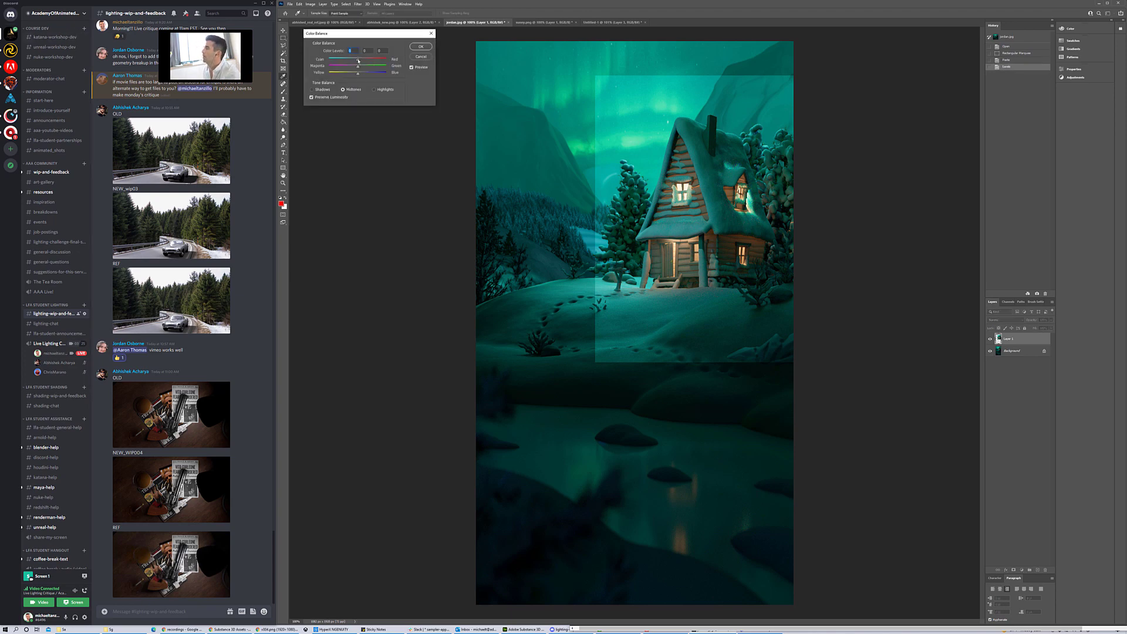
pyautogui.moveTo(359, 60); pyautogui.dragTo(339, 75)
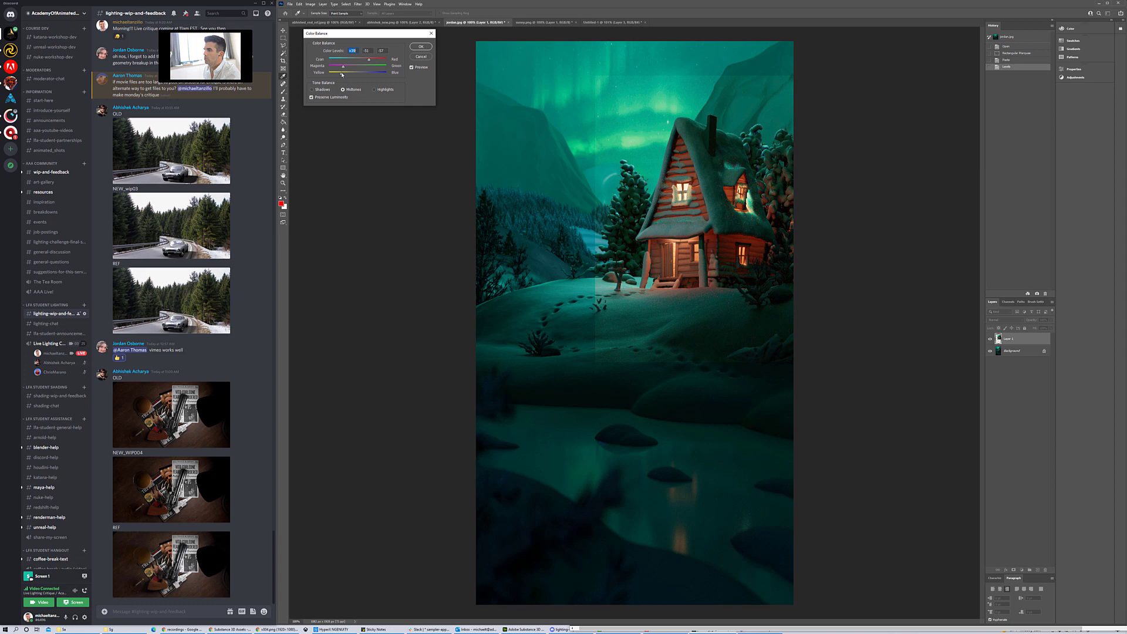
pyautogui.click(421, 47)
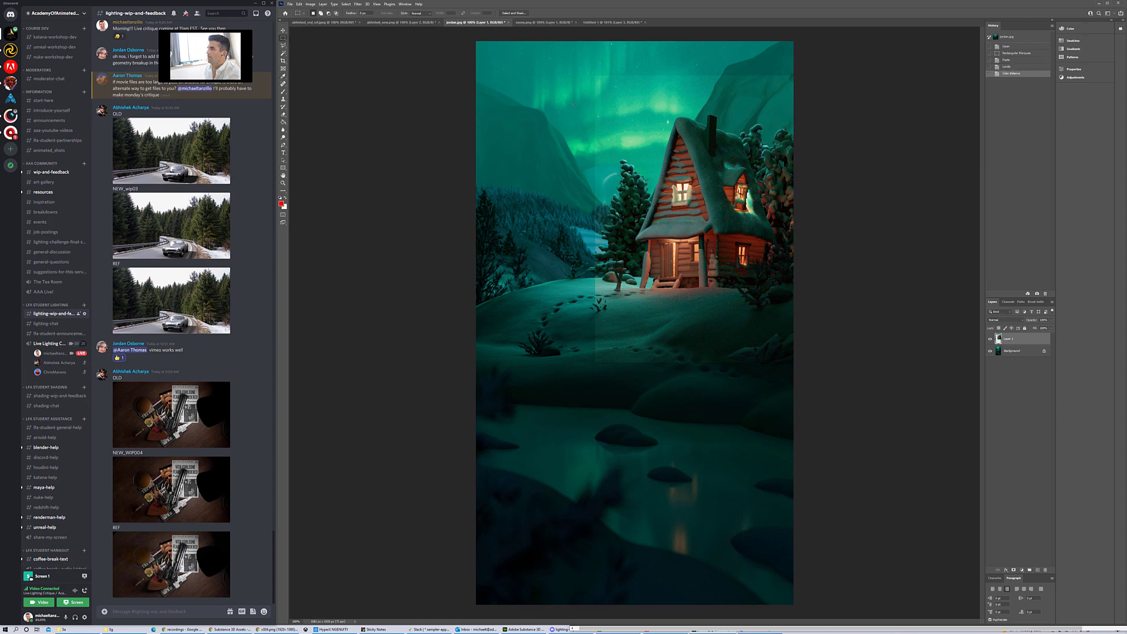
# Erase the hard edges of the adjusted cabin layer with an enlarged Eraser brush so it blends into the background.
pyautogui.click(284, 115)
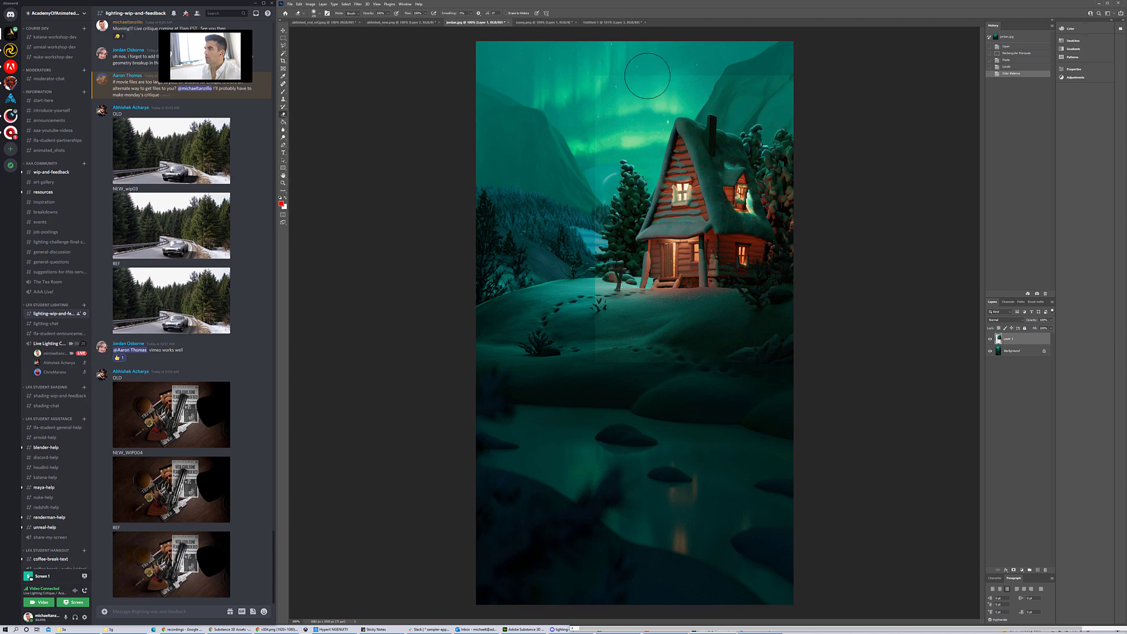
pyautogui.press(']')
pyautogui.press(']')
pyautogui.press(']')
pyautogui.press(']')
pyautogui.press(']')
pyautogui.press(']')
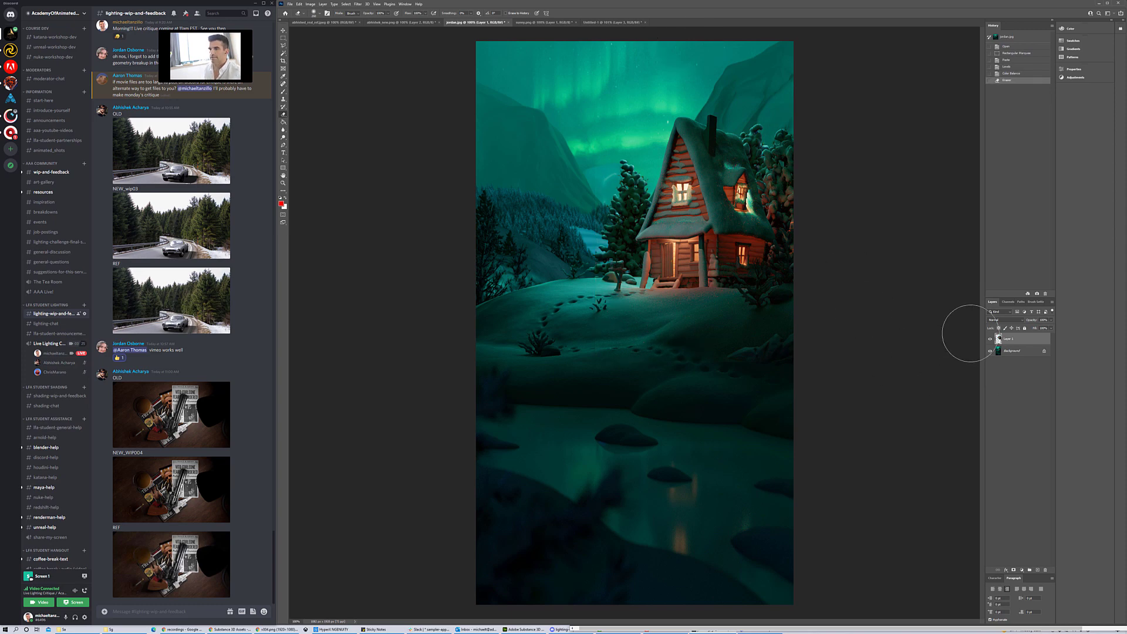
# Toggle the adjusted cabin layer's visibility to compare the image before and after the warm brightening.
pyautogui.click(990, 338)
pyautogui.click(990, 339)
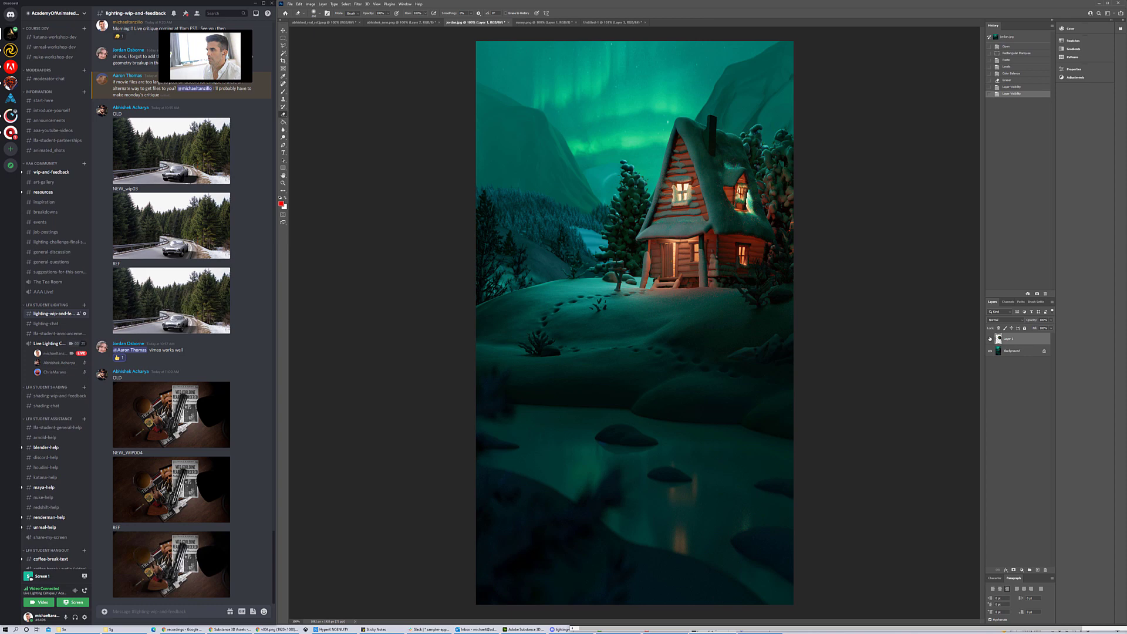
pyautogui.click(990, 339)
pyautogui.click(991, 339)
pyautogui.click(990, 339)
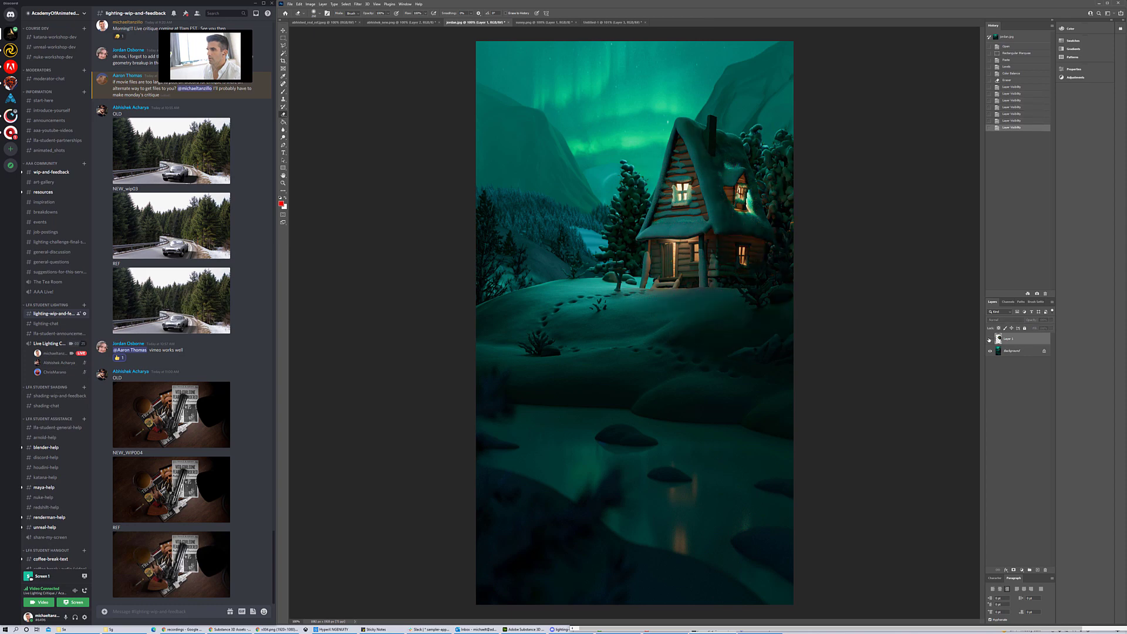
pyautogui.click(990, 339)
# Duplicate the adjusted cabin layer's contents onto a new layer and align the copy exactly over the original cabin.
pyautogui.hotkey('ctrl', 'a')
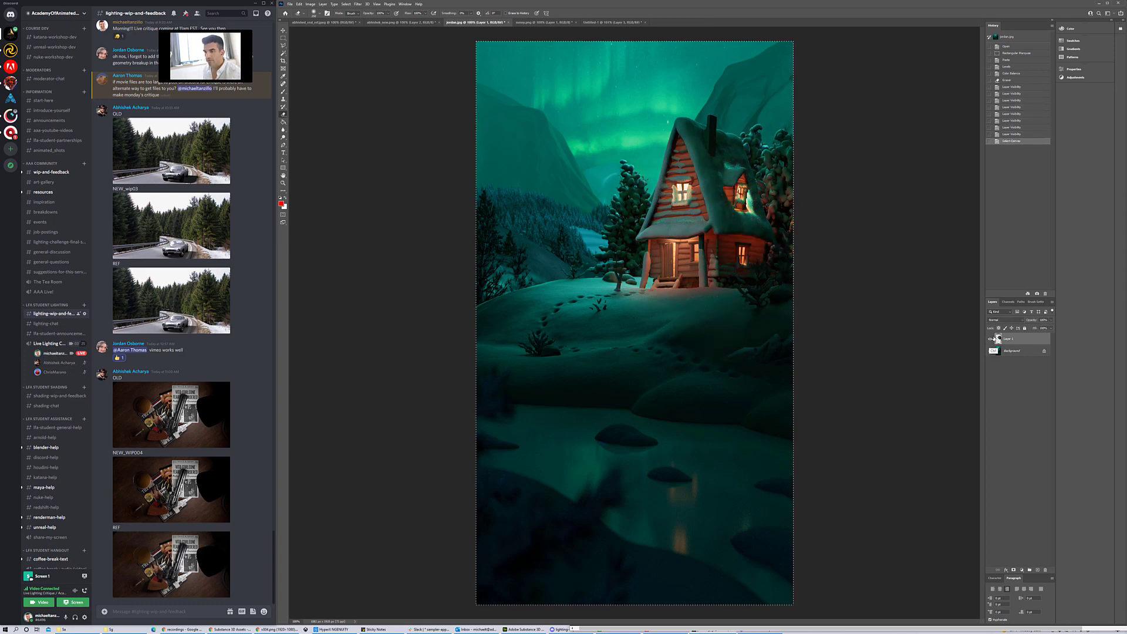
pyautogui.hotkey('ctrl', 'c')
pyautogui.hotkey('ctrl', 'v')
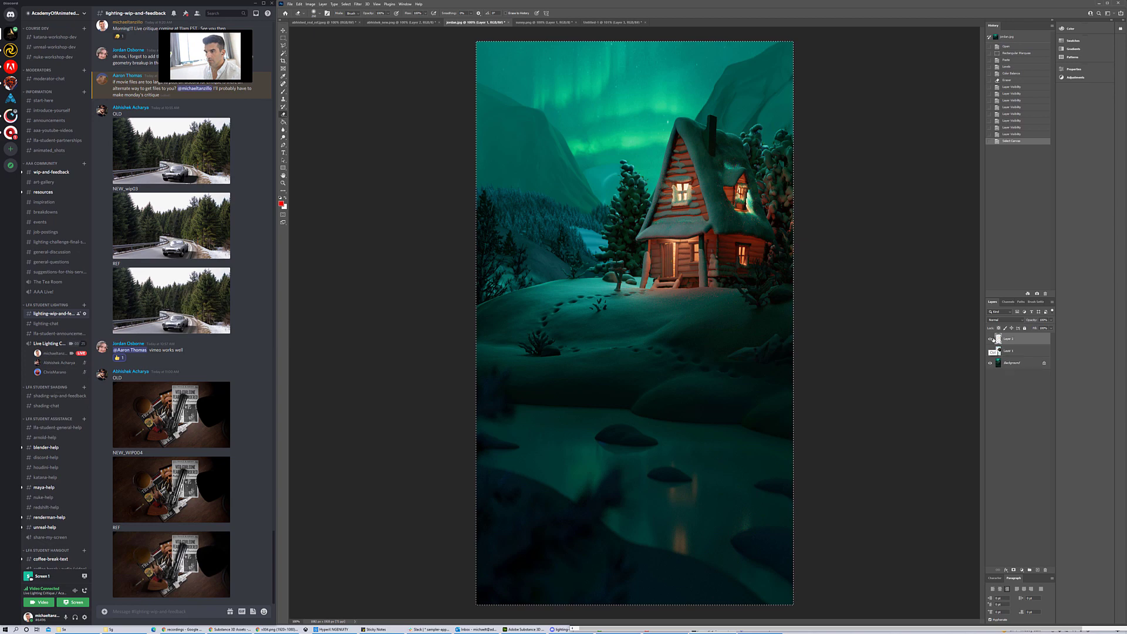
pyautogui.click(283, 30)
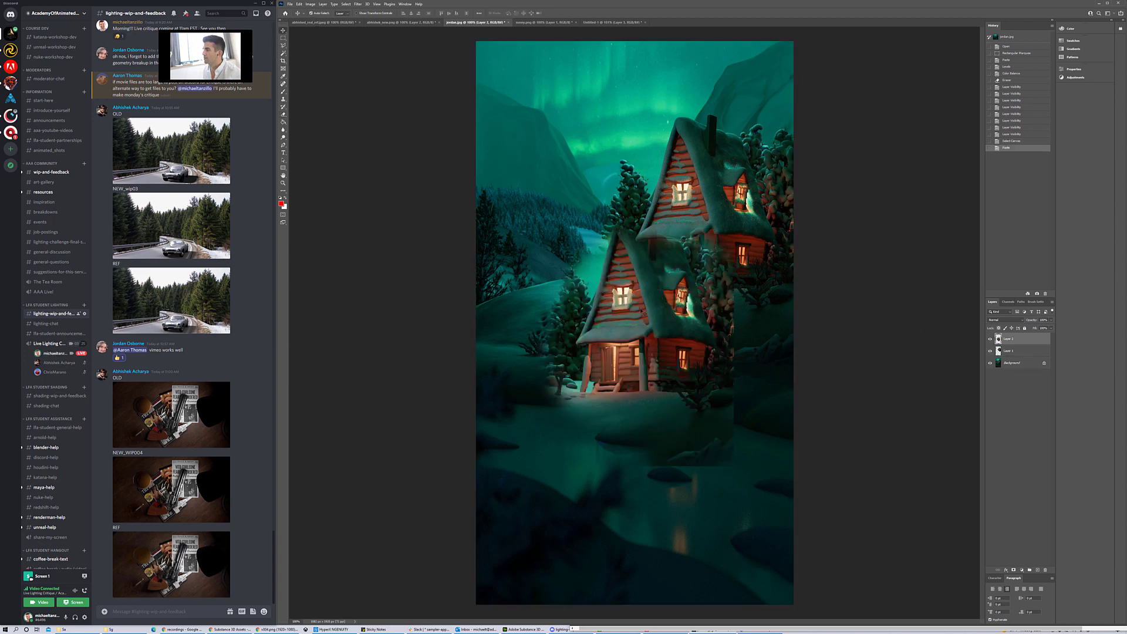
pyautogui.moveTo(658, 332); pyautogui.dragTo(716, 233)
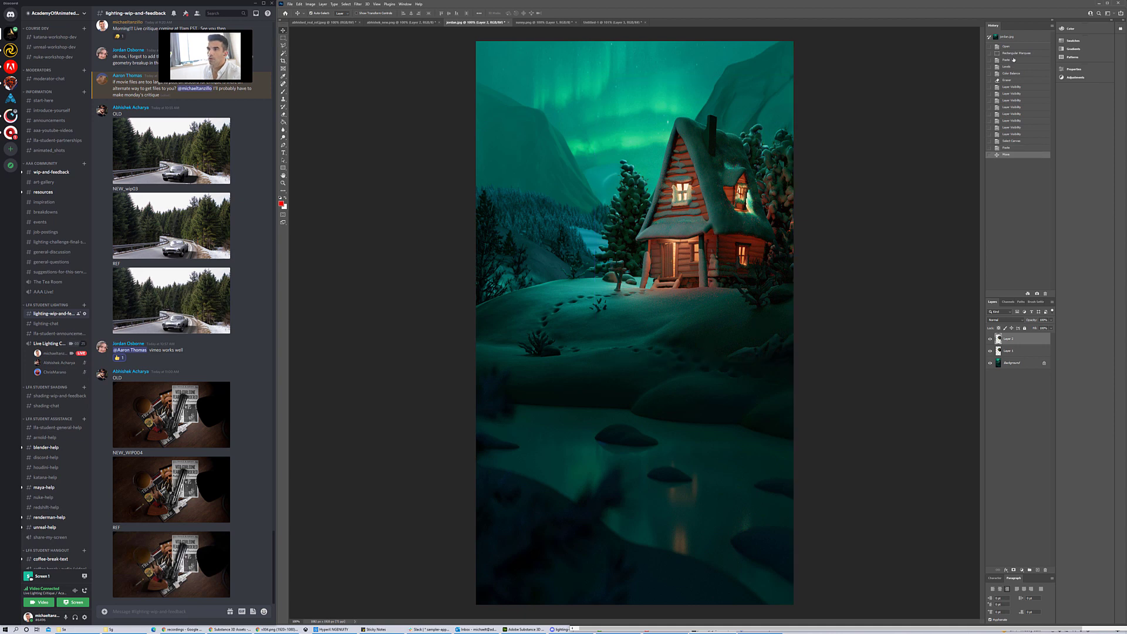
# Apply a Gaussian Blur to the duplicated cabin layer.
pyautogui.click(358, 5)
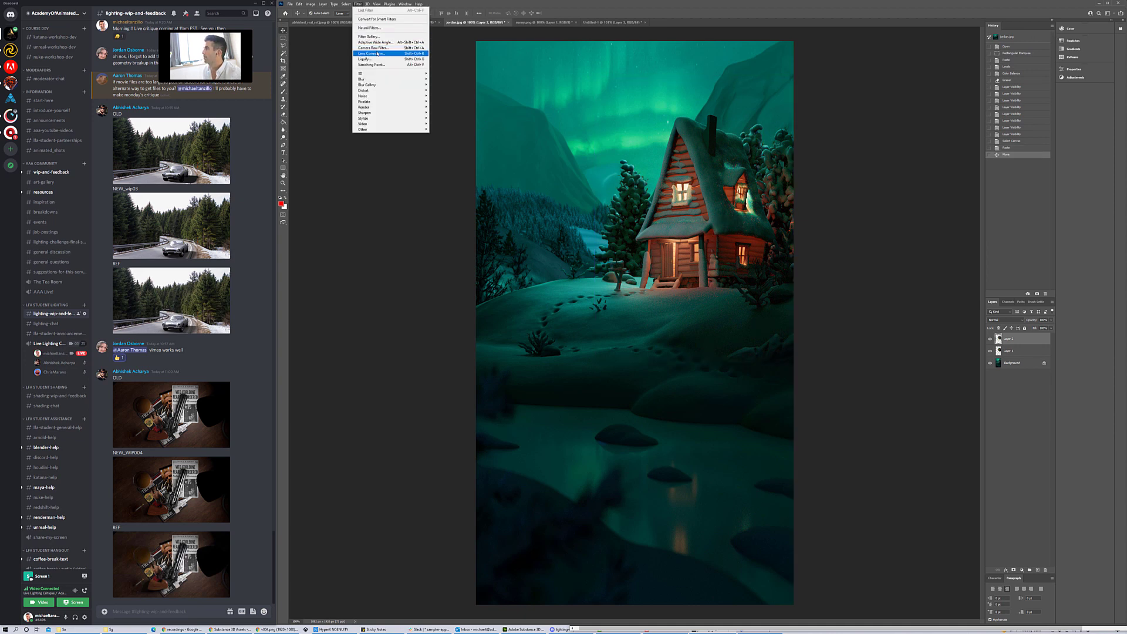
pyautogui.moveTo(388, 81)
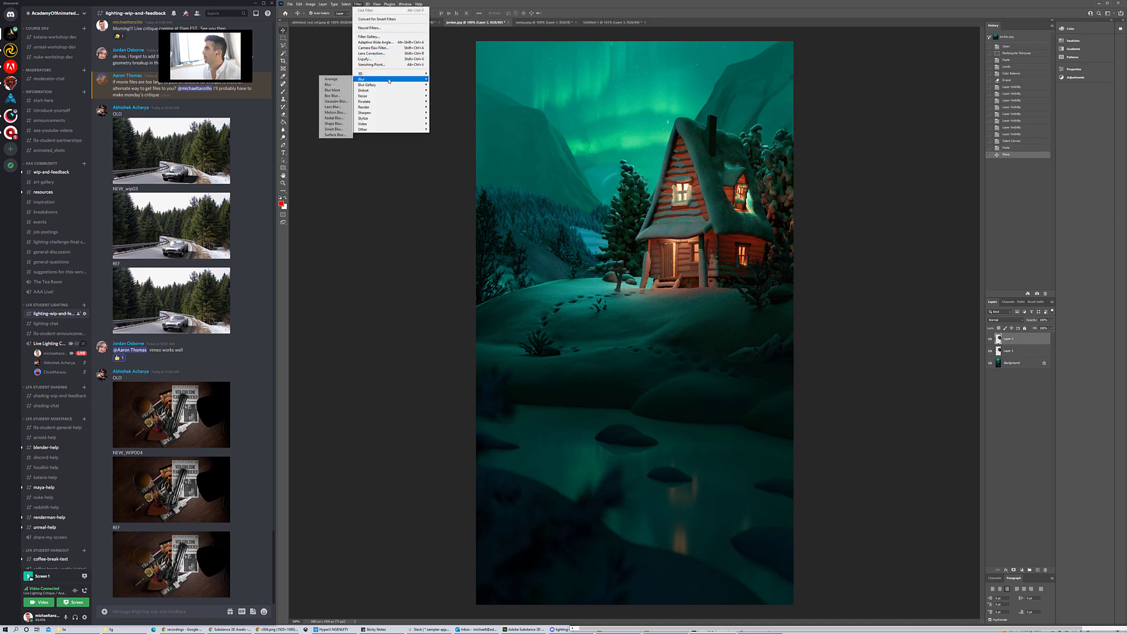
pyautogui.click(350, 103)
pyautogui.press('Return')
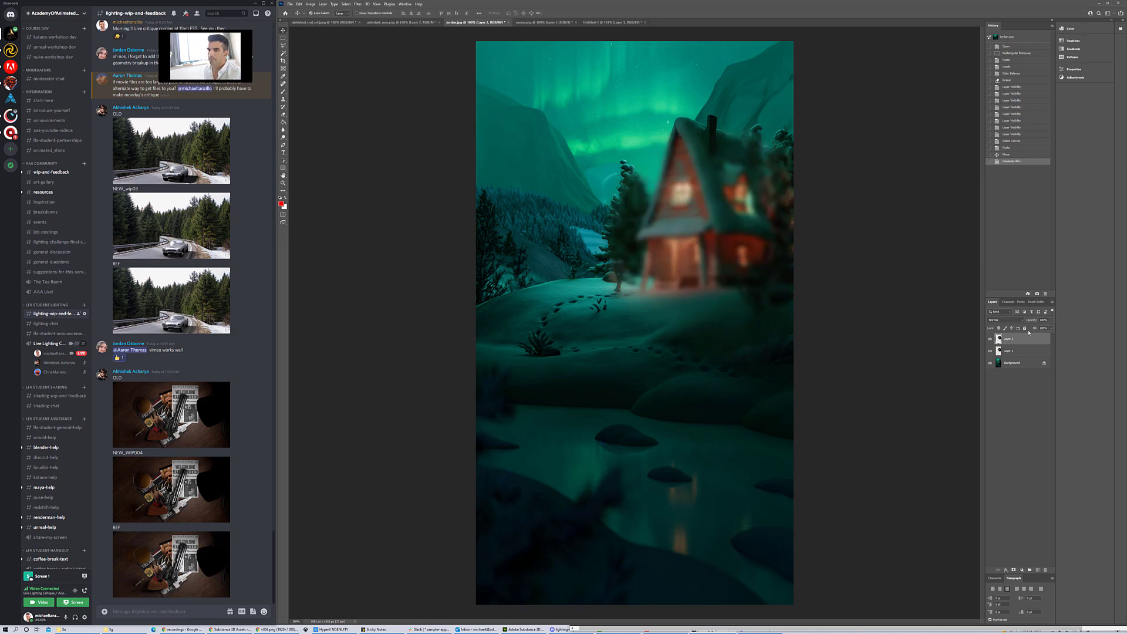
# Set the blurred cabin layer's blend mode to Screen and lower its opacity for a subtle glow.
pyautogui.click(1005, 320)
pyautogui.click(1006, 366)
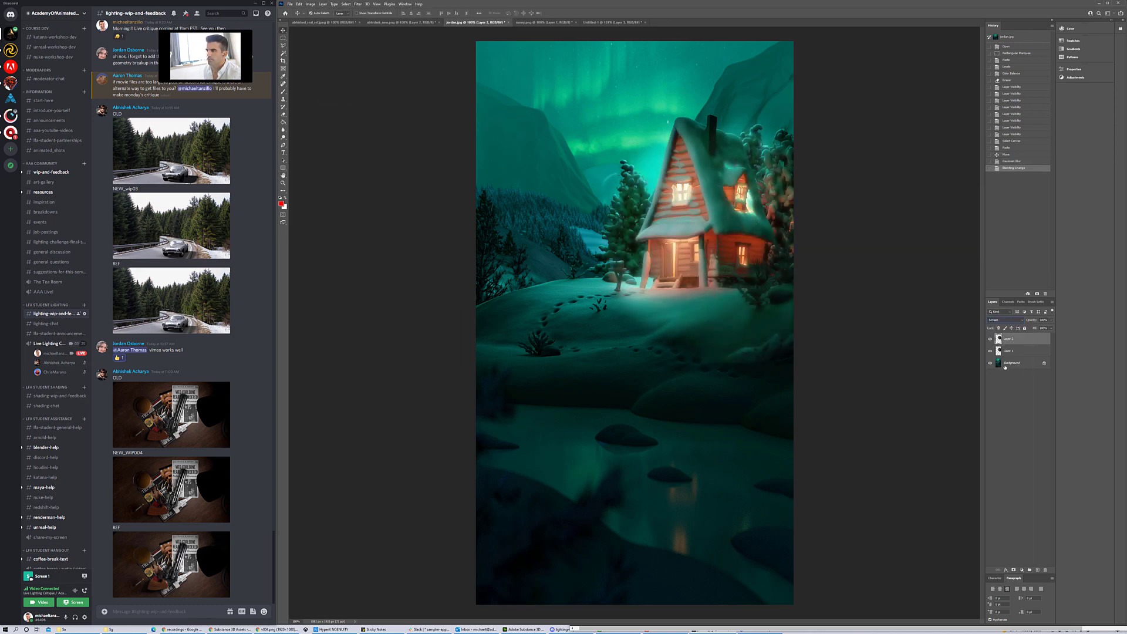
pyautogui.click(1053, 321)
pyautogui.moveTo(1038, 329); pyautogui.dragTo(1029, 329)
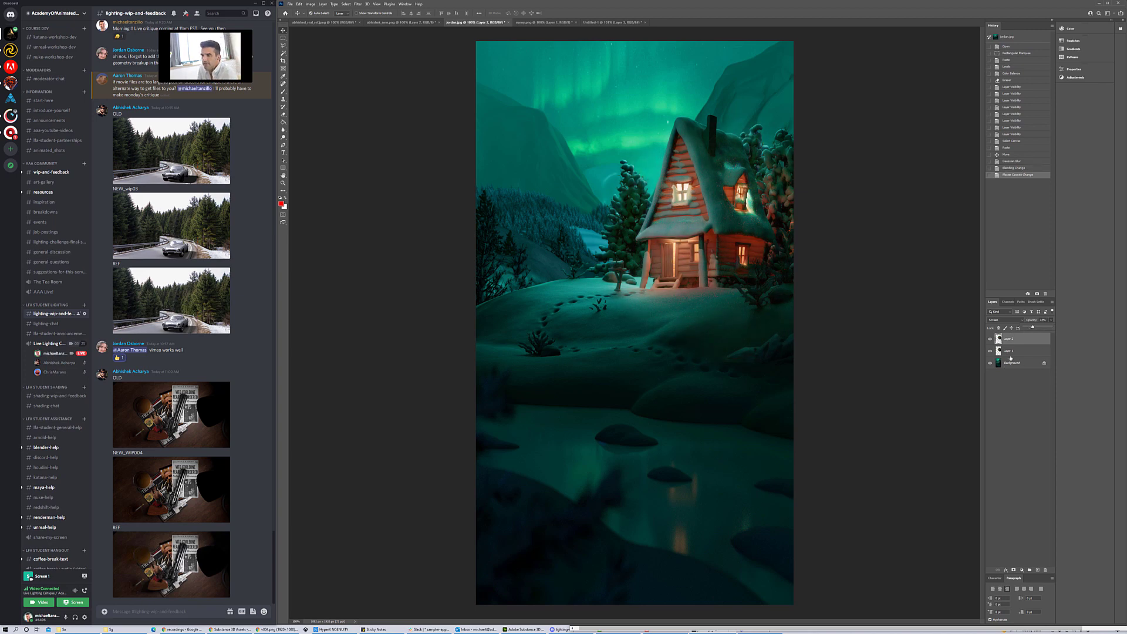
# Toggle the visibility of the glow and adjusted cabin layers to compare the result with the original lighting.
pyautogui.click(991, 338)
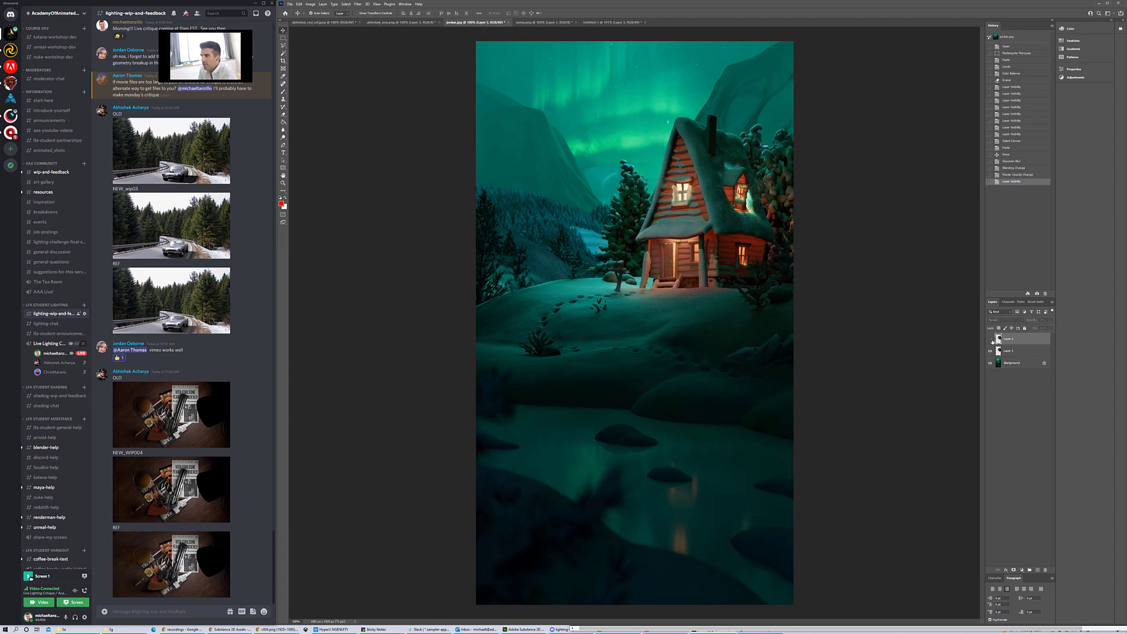
pyautogui.click(991, 339)
pyautogui.click(990, 338)
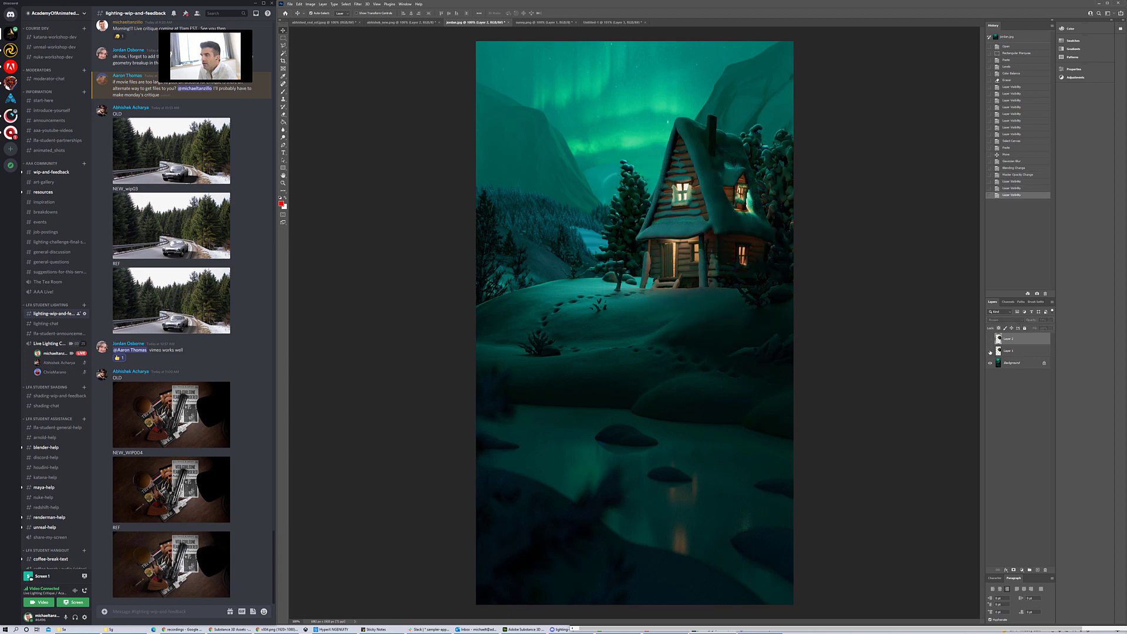
pyautogui.click(990, 339)
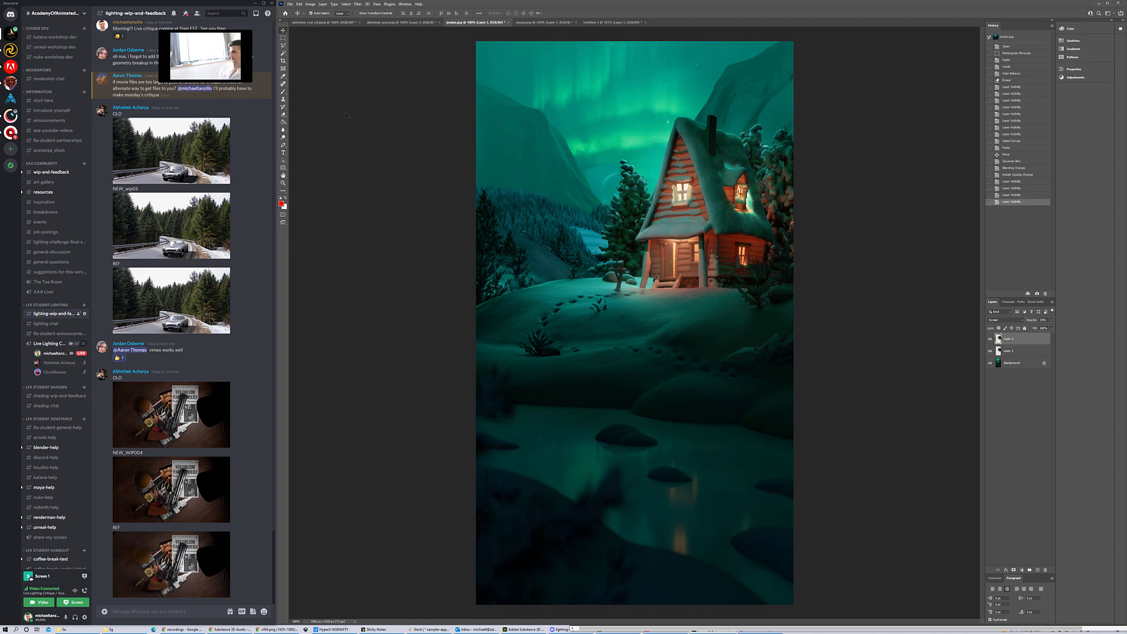
# Sketch a red Brush outline around the area beside and below the cabin, and undo the strokes.
pyautogui.press('b')
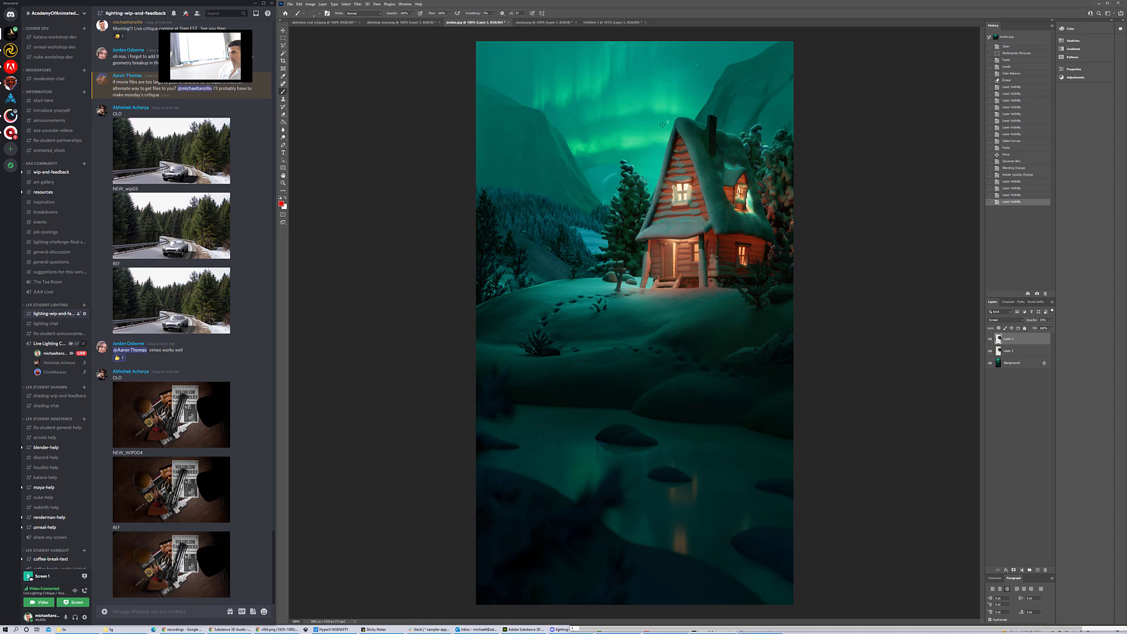
pyautogui.click(624, 296)
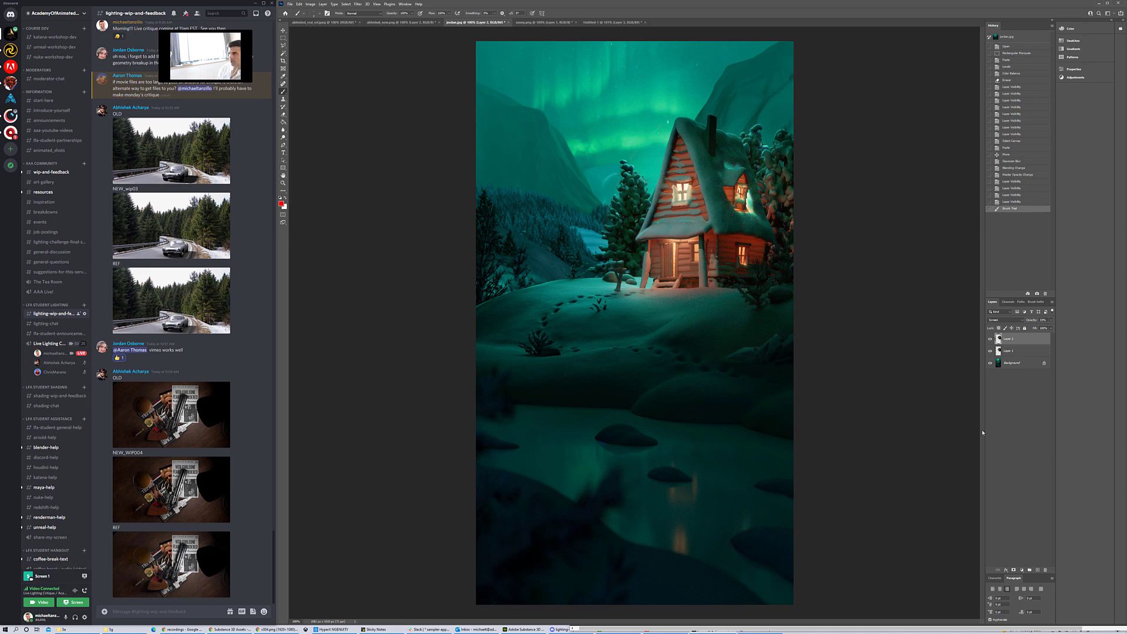
pyautogui.hotkey('ctrl', 'z')
pyautogui.click(1038, 571)
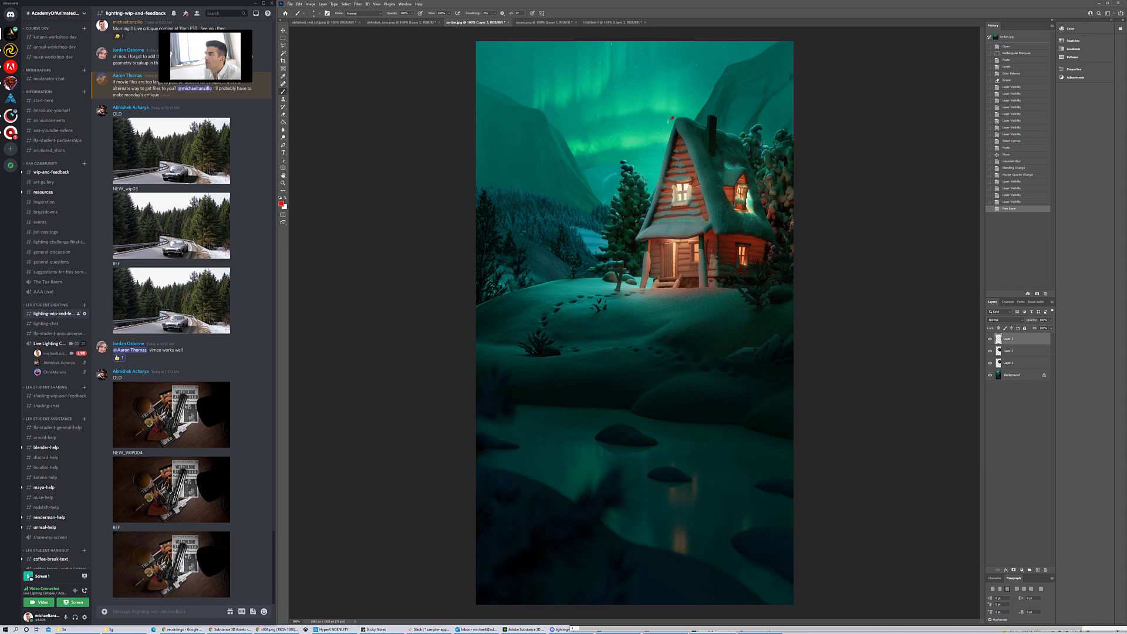
pyautogui.moveTo(673, 118)
pyautogui.mouseDown()
pyautogui.moveTo(596, 262)
pyautogui.moveTo(602, 320)
pyautogui.moveTo(723, 320)
pyautogui.mouseUp()
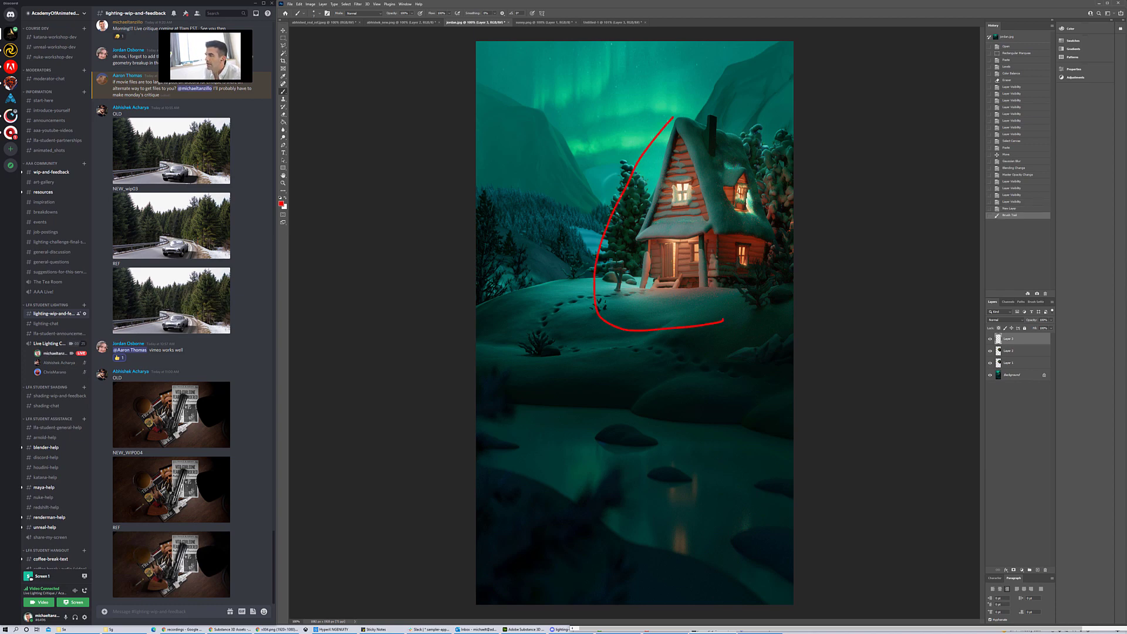
pyautogui.hotkey('ctrl', 'z')
pyautogui.hotkey('ctrl', 'z')
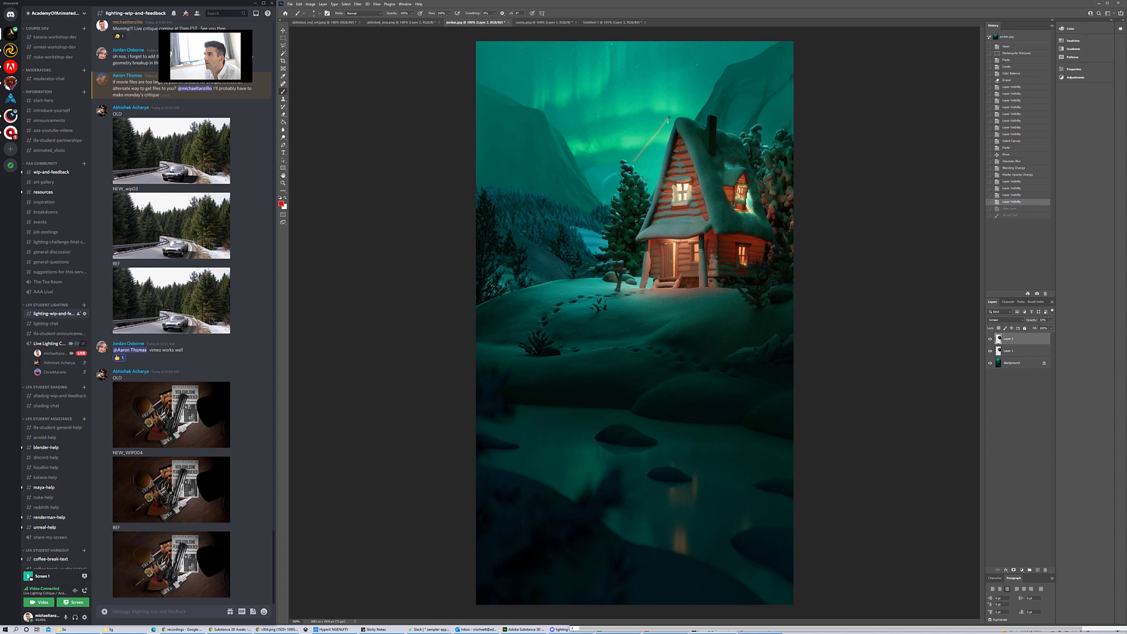
pyautogui.moveTo(669, 117)
pyautogui.mouseDown()
pyautogui.moveTo(558, 305)
pyautogui.moveTo(775, 307)
pyautogui.mouseUp()
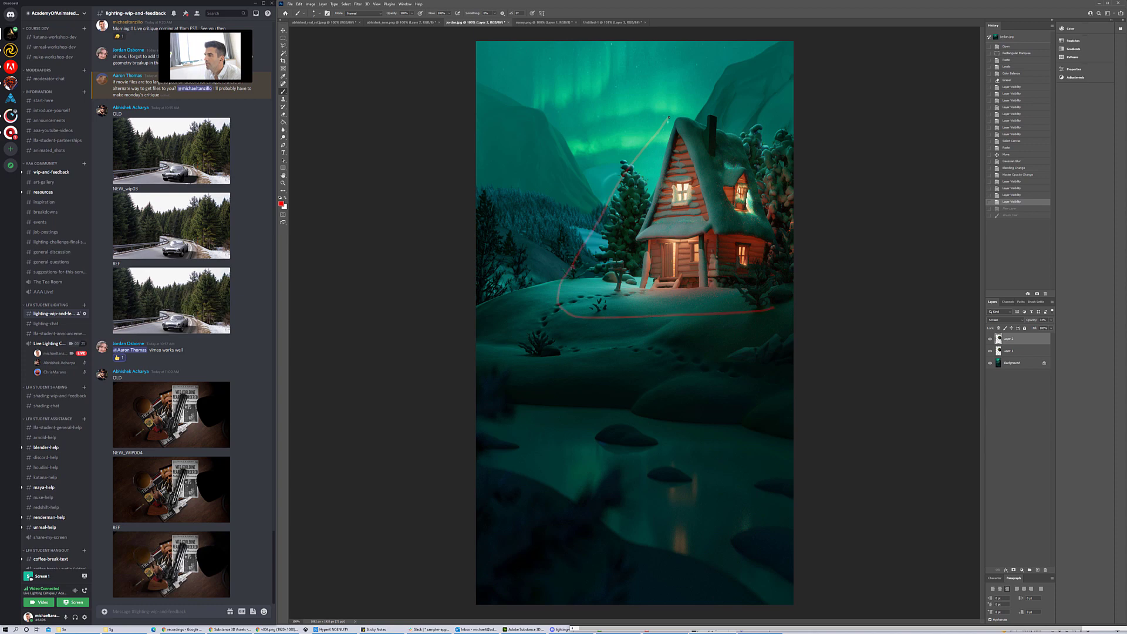
pyautogui.hotkey('ctrl', 'z')
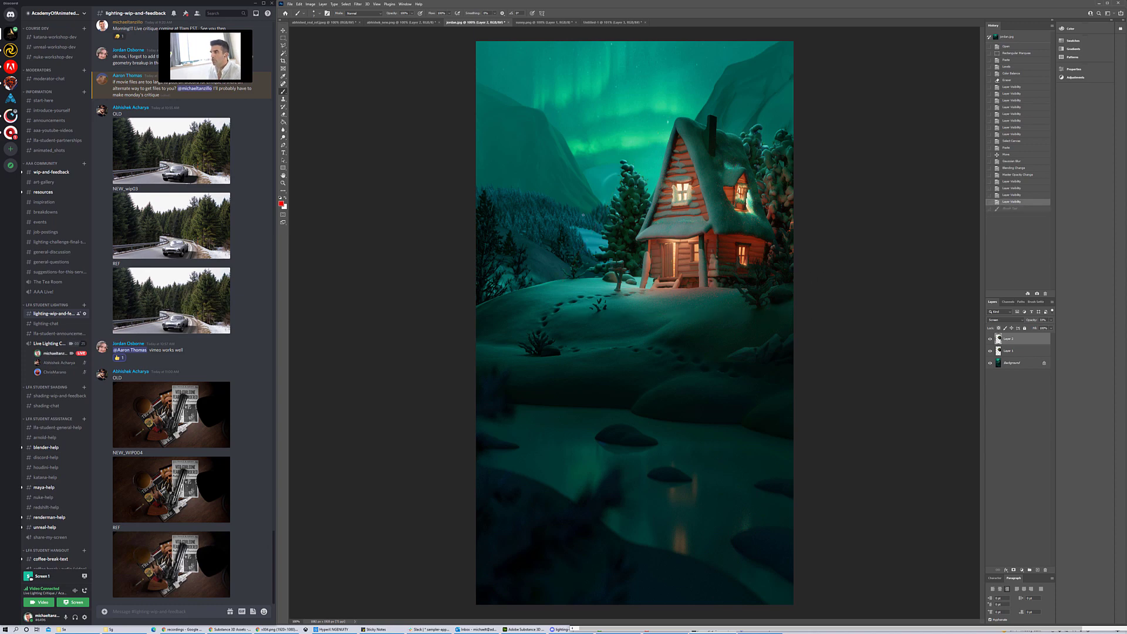
# On a new layer, label the mountain "gr", the forest "B" and the snow "g" in red, outline the forest, and undo the marks.
pyautogui.click(1037, 571)
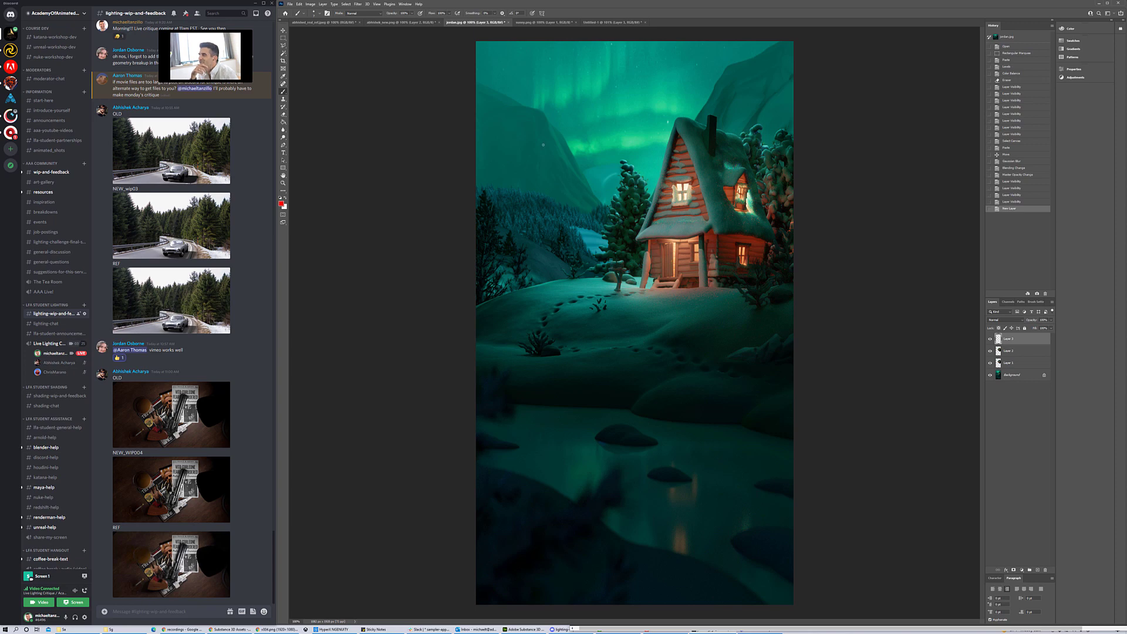
pyautogui.moveTo(542, 108)
pyautogui.mouseDown()
pyautogui.moveTo(494, 158)
pyautogui.moveTo(554, 160)
pyautogui.mouseUp()
pyautogui.hotkey('ctrl', 'z')
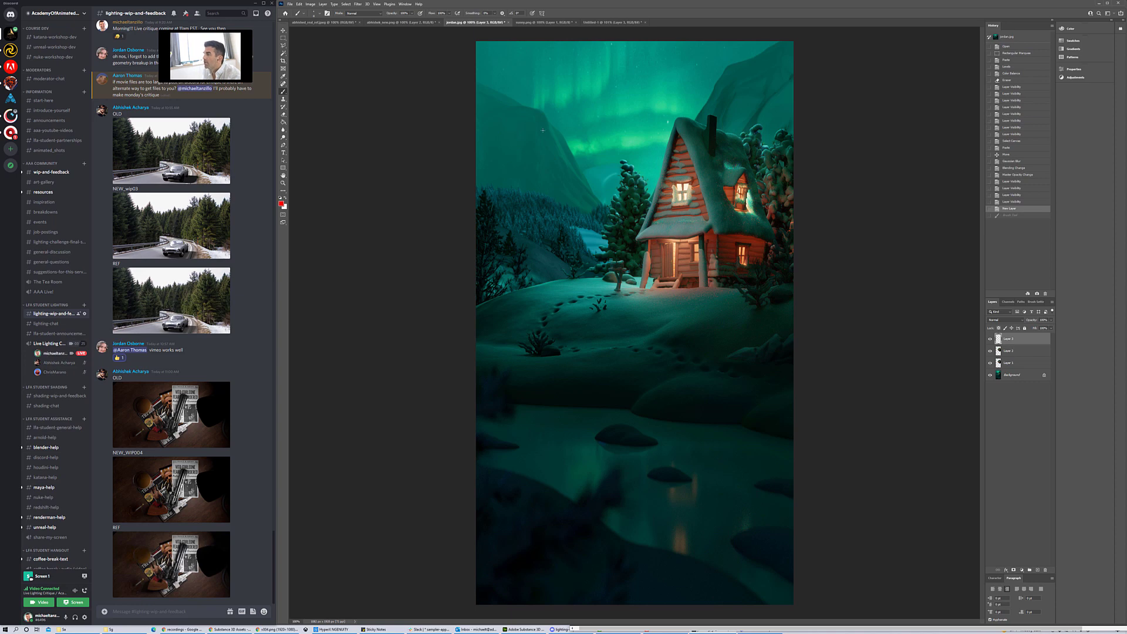
pyautogui.moveTo(521, 142); pyautogui.dragTo(534, 137)
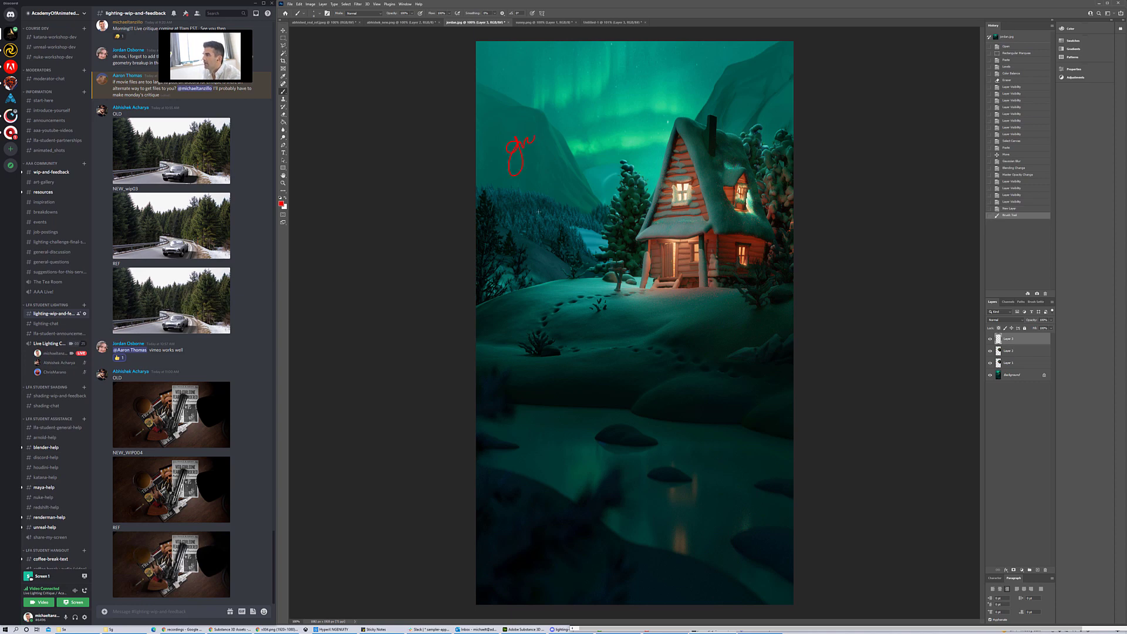
pyautogui.moveTo(520, 203); pyautogui.dragTo(531, 218)
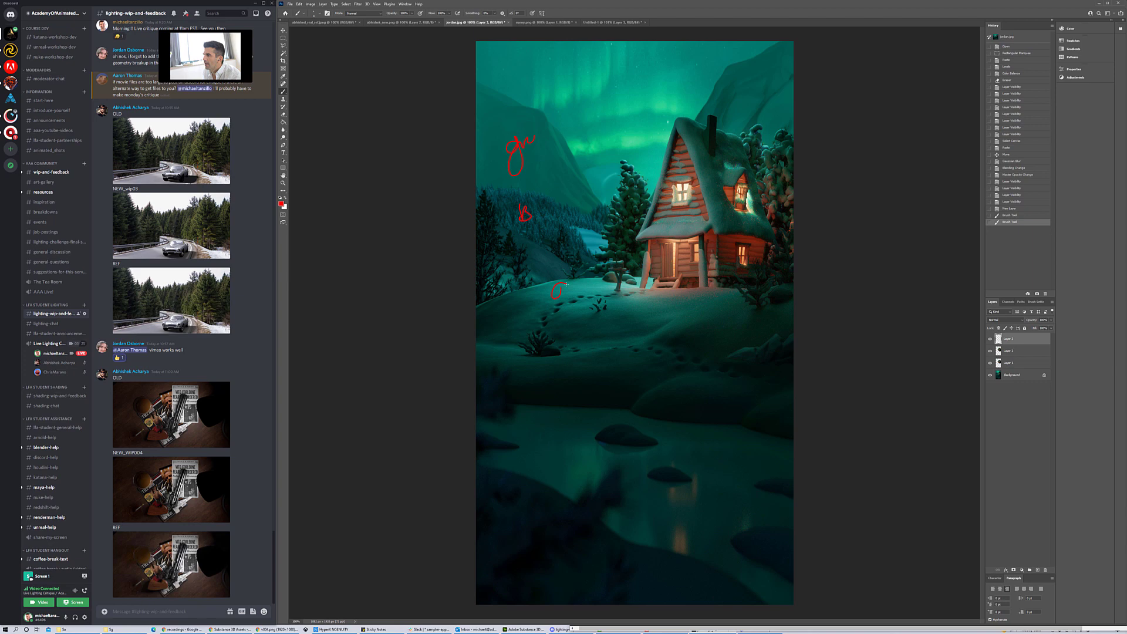
pyautogui.moveTo(529, 325); pyautogui.dragTo(557, 293)
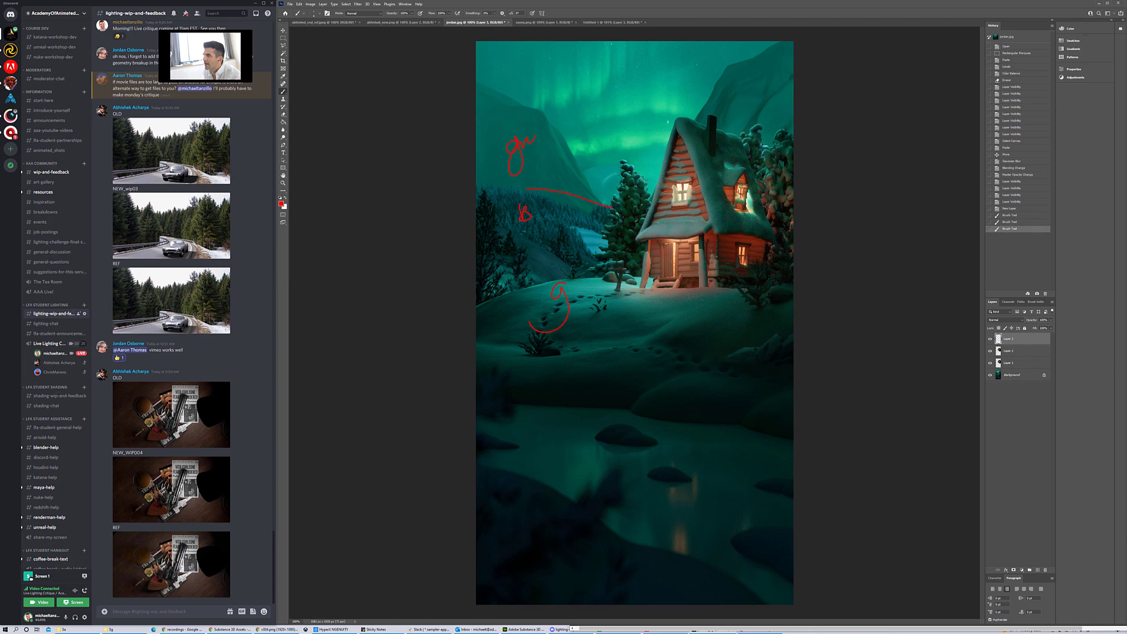
pyautogui.moveTo(478, 197)
pyautogui.mouseDown()
pyautogui.moveTo(578, 275)
pyautogui.moveTo(620, 203)
pyautogui.mouseUp()
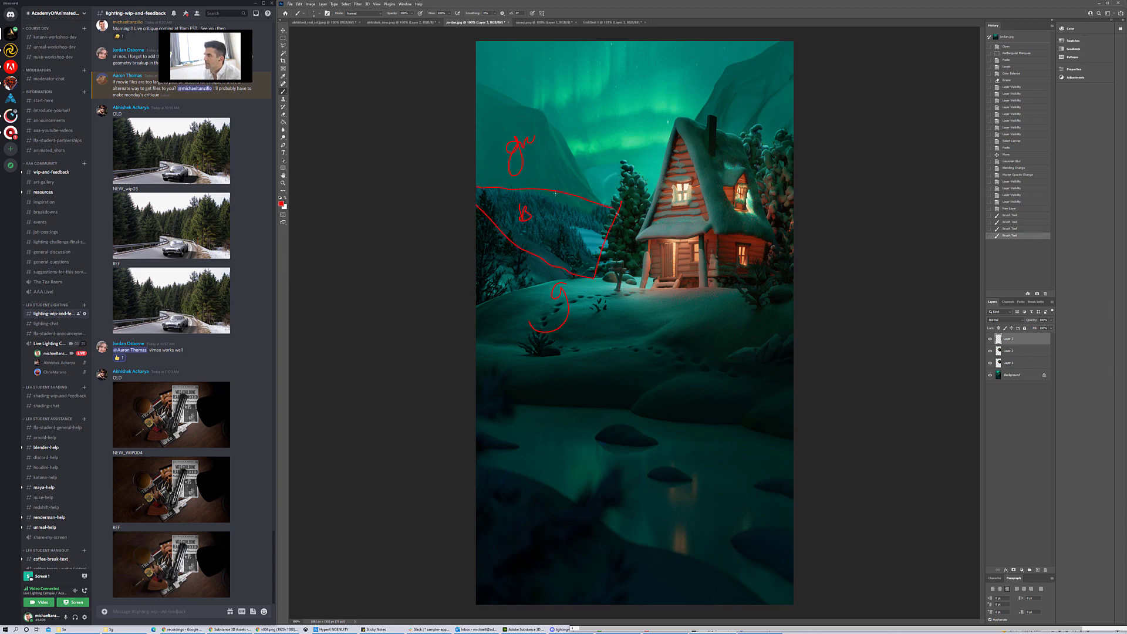
pyautogui.hotkey('ctrl', 'z')
pyautogui.hotkey('ctrl', 'z')
pyautogui.hotkey('ctrl', 'z')
pyautogui.hotkey('ctrl', 'z')
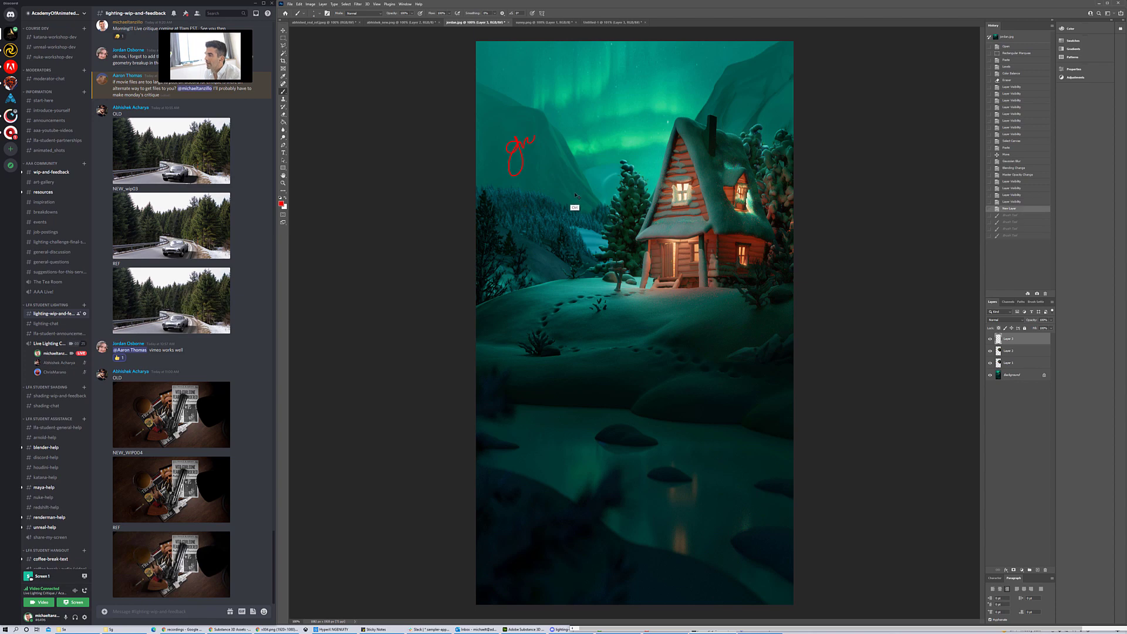
# Circle the forest areas, the snow beside the cabin and the foreground shrub in red, and undo the circles and their layer.
pyautogui.moveTo(523, 180); pyautogui.dragTo(590, 187)
pyautogui.moveTo(599, 247); pyautogui.dragTo(608, 283)
pyautogui.moveTo(531, 296); pyautogui.dragTo(537, 289)
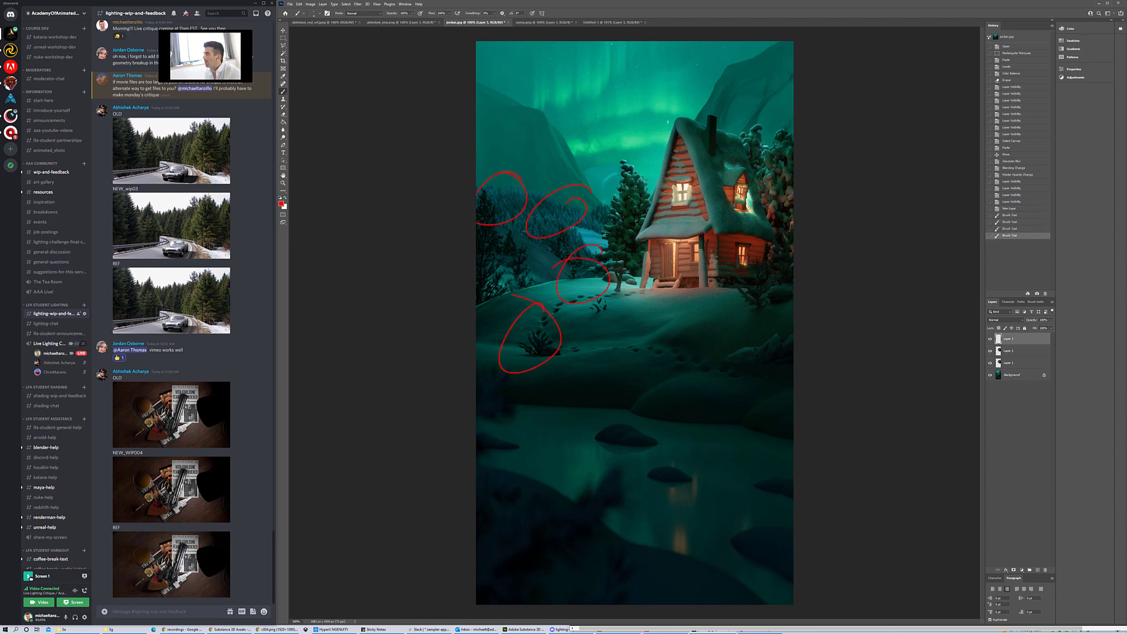
pyautogui.hotkey('ctrl', 'z')
pyautogui.hotkey('ctrl', 'z')
pyautogui.hotkey('ctrl', 'z')
pyautogui.hotkey('ctrl', 'z')
pyautogui.hotkey('ctrl', 'z')
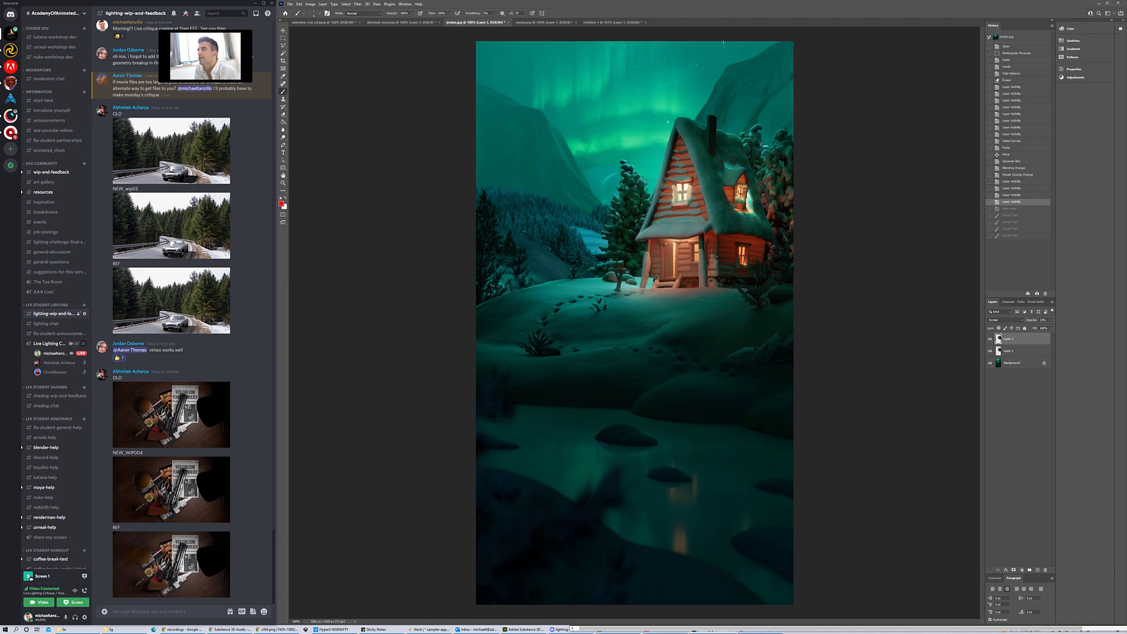
pyautogui.moveTo(735, 76); pyautogui.dragTo(709, 101)
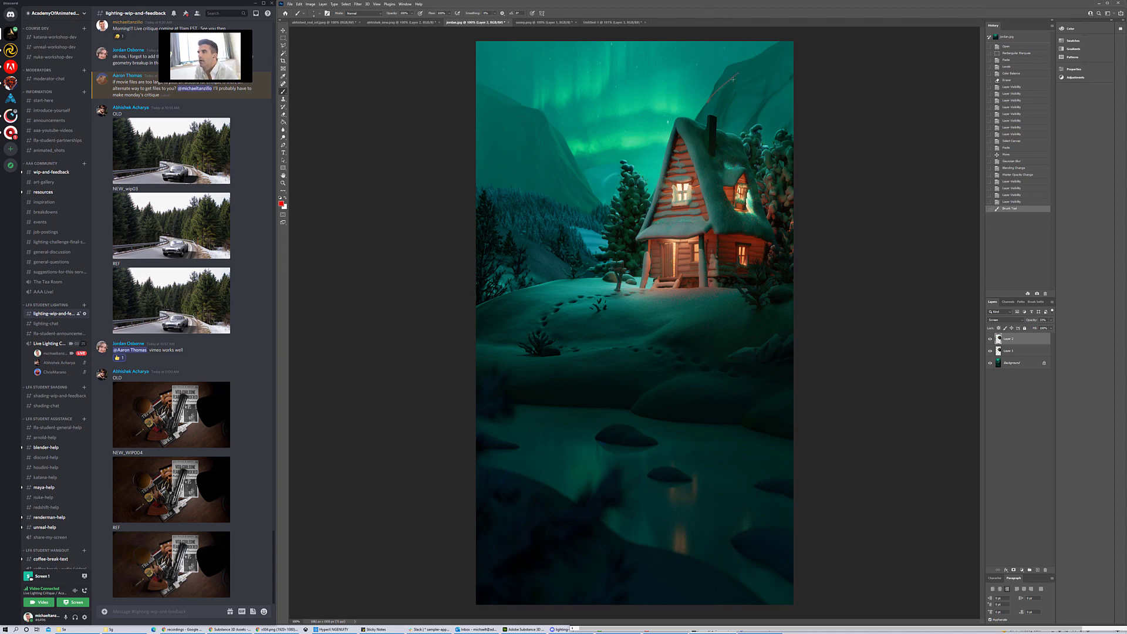
pyautogui.moveTo(756, 65); pyautogui.dragTo(707, 115)
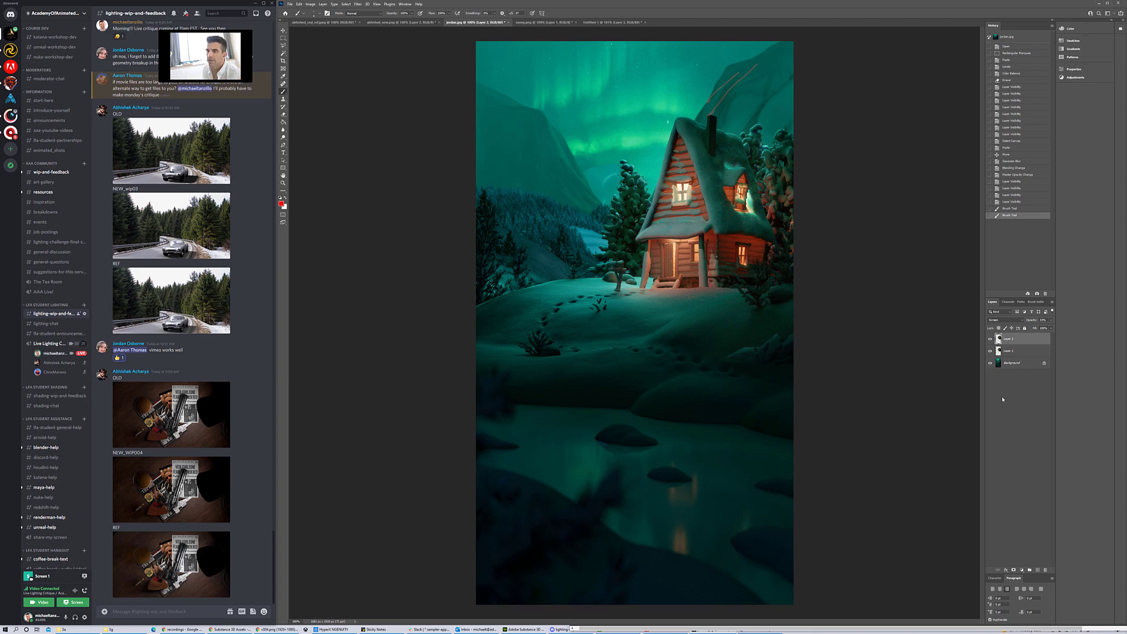
pyautogui.hotkey('ctrl', 'alt', 'z')
pyautogui.hotkey('ctrl', 'alt', 'z')
# Add a new layer and mark the mountain behind the cabin's chimney with a red outline and diagonal brush strokes.
pyautogui.click(1037, 570)
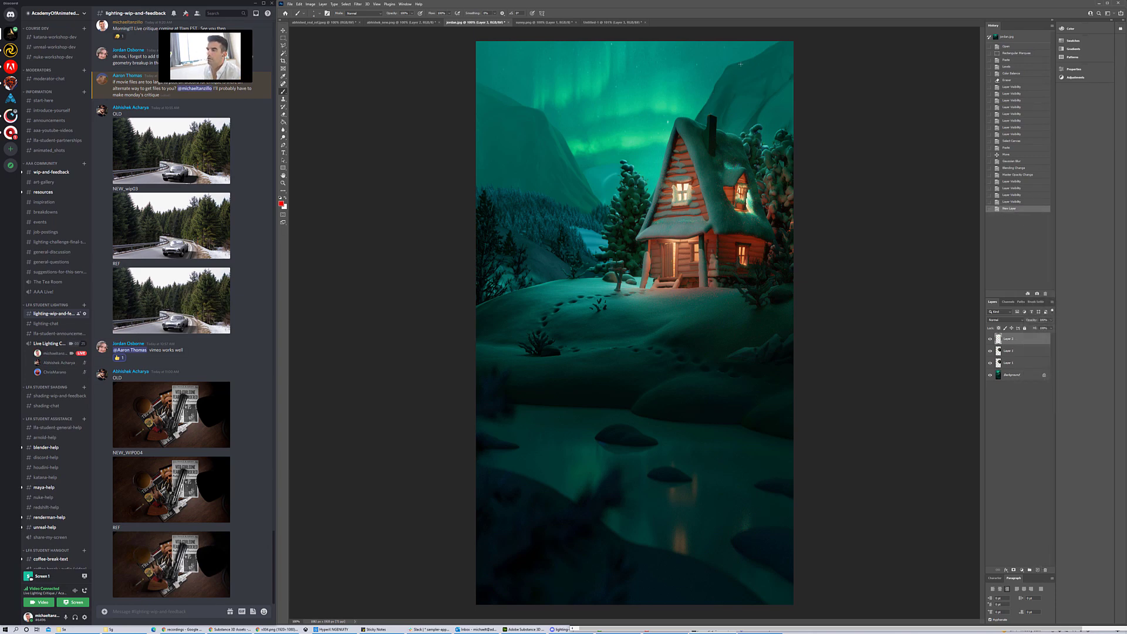
pyautogui.moveTo(735, 77); pyautogui.dragTo(715, 119)
pyautogui.moveTo(768, 65)
pyautogui.mouseDown()
pyautogui.moveTo(729, 121)
pyautogui.moveTo(752, 129)
pyautogui.mouseUp()
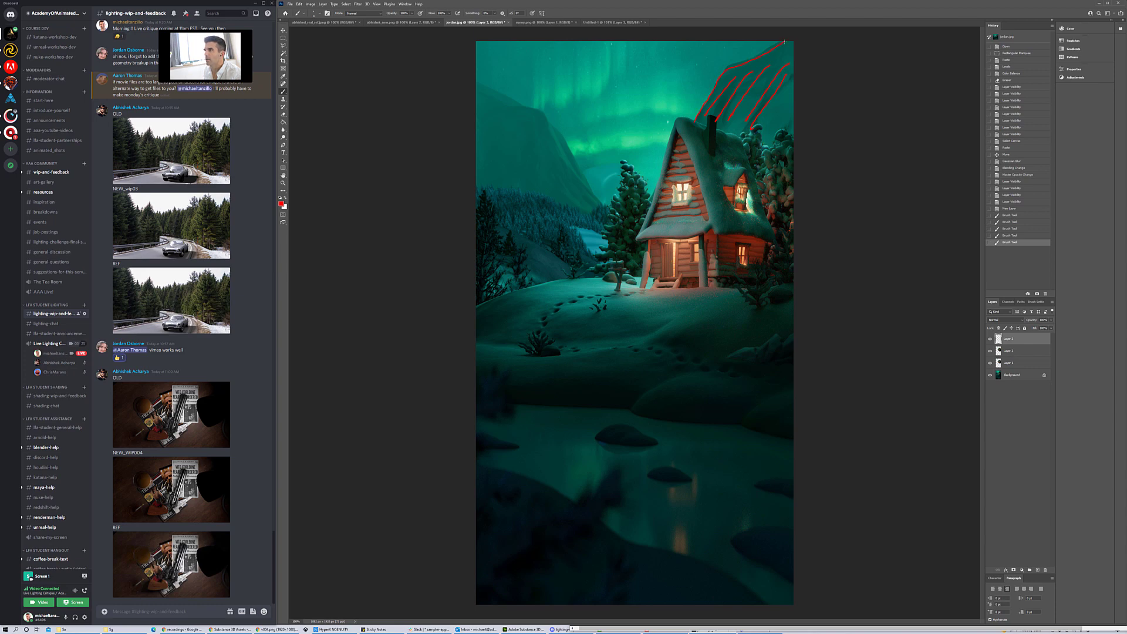
pyautogui.moveTo(784, 42); pyautogui.dragTo(785, 42)
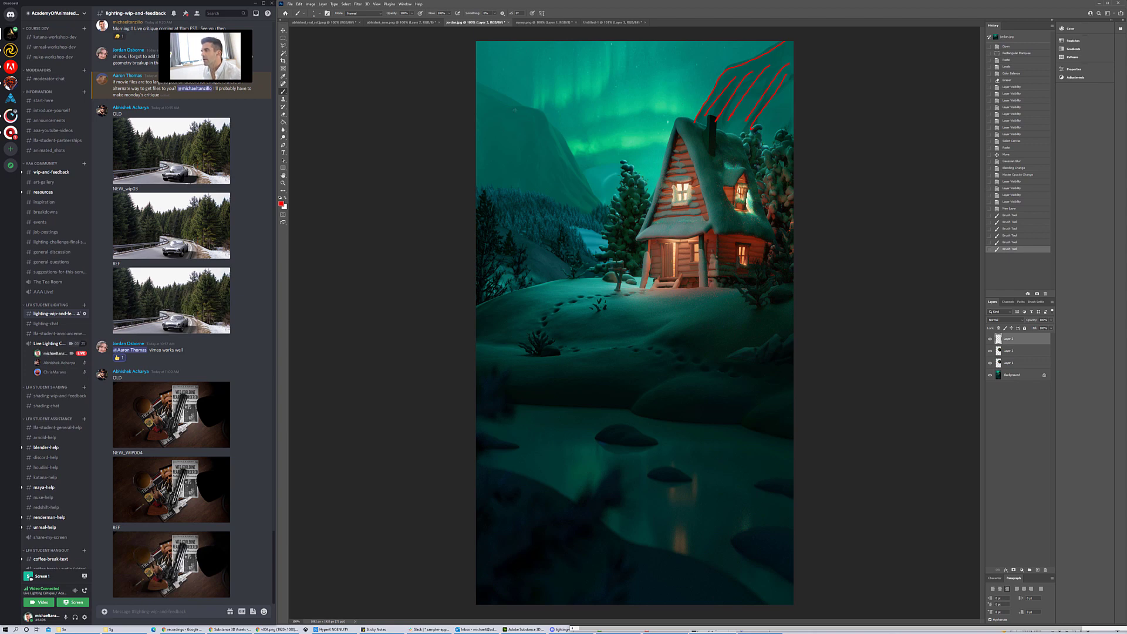
# Hatch the mountain on the image's left side with red diagonal brush strokes and circle the aurora in the sky.
pyautogui.moveTo(502, 106); pyautogui.dragTo(479, 140)
pyautogui.moveTo(517, 124); pyautogui.dragTo(482, 156)
pyautogui.moveTo(542, 134)
pyautogui.mouseDown()
pyautogui.moveTo(490, 171)
pyautogui.moveTo(497, 187)
pyautogui.mouseUp()
pyautogui.moveTo(547, 162); pyautogui.dragTo(505, 202)
pyautogui.moveTo(530, 91)
pyautogui.mouseDown()
pyautogui.moveTo(626, 49)
pyautogui.moveTo(551, 73)
pyautogui.moveTo(534, 114)
pyautogui.moveTo(605, 175)
pyautogui.moveTo(661, 159)
pyautogui.moveTo(723, 82)
pyautogui.mouseUp()
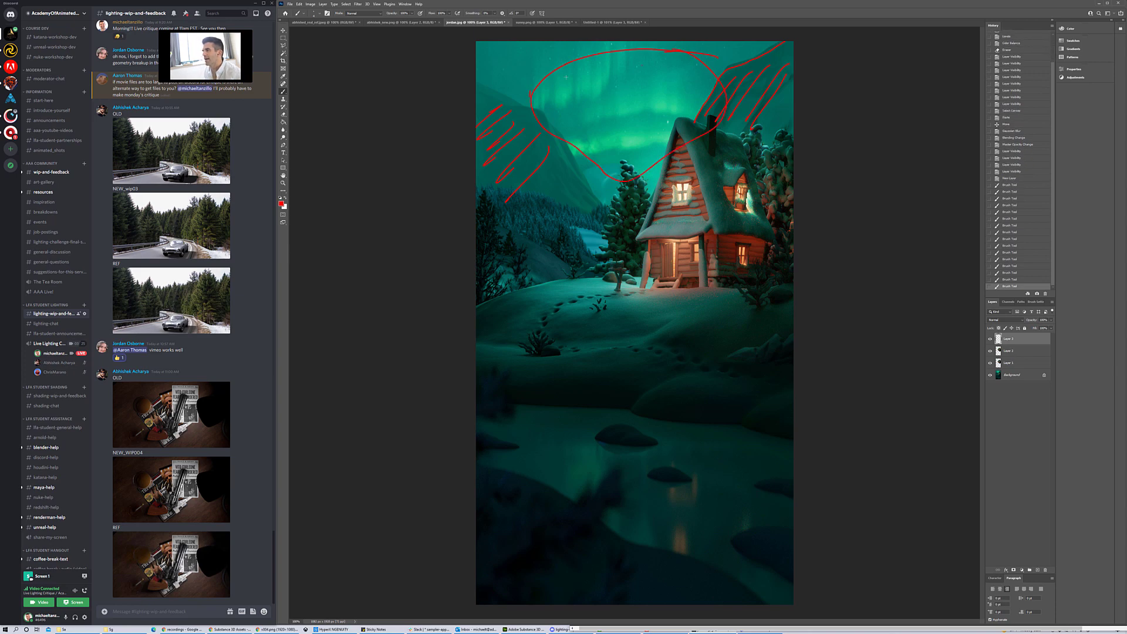
# Undo the red aurora circle and all the red brush strokes on both mountains.
pyautogui.hotkey('ctrl', 'z')
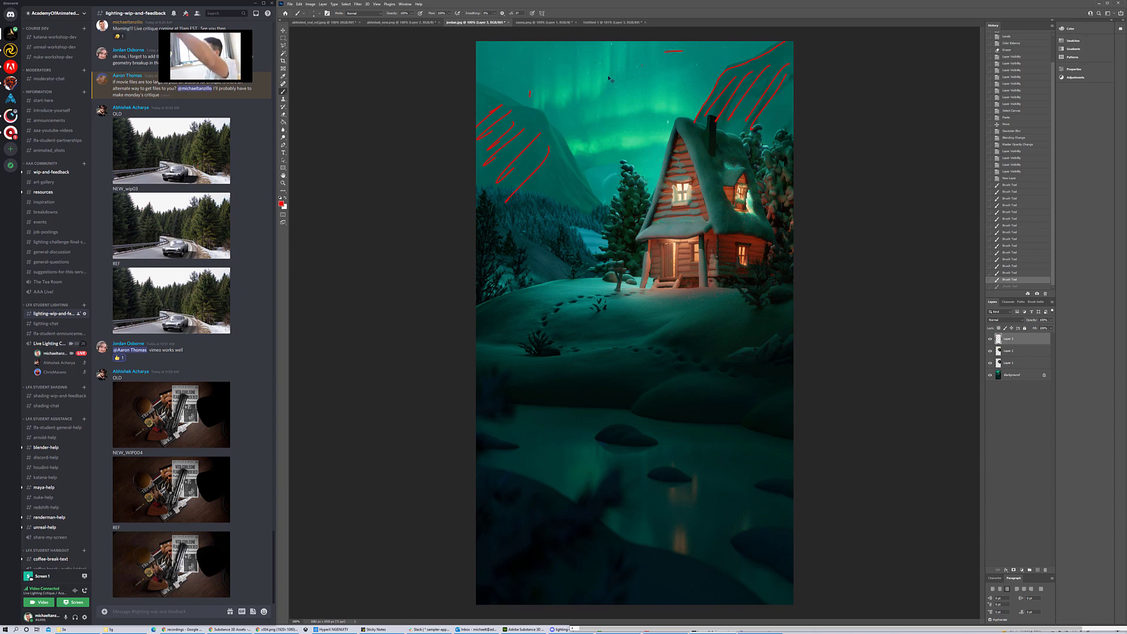
pyautogui.hotkey('ctrl', 'z')
pyautogui.hotkey('ctrl', 'z')
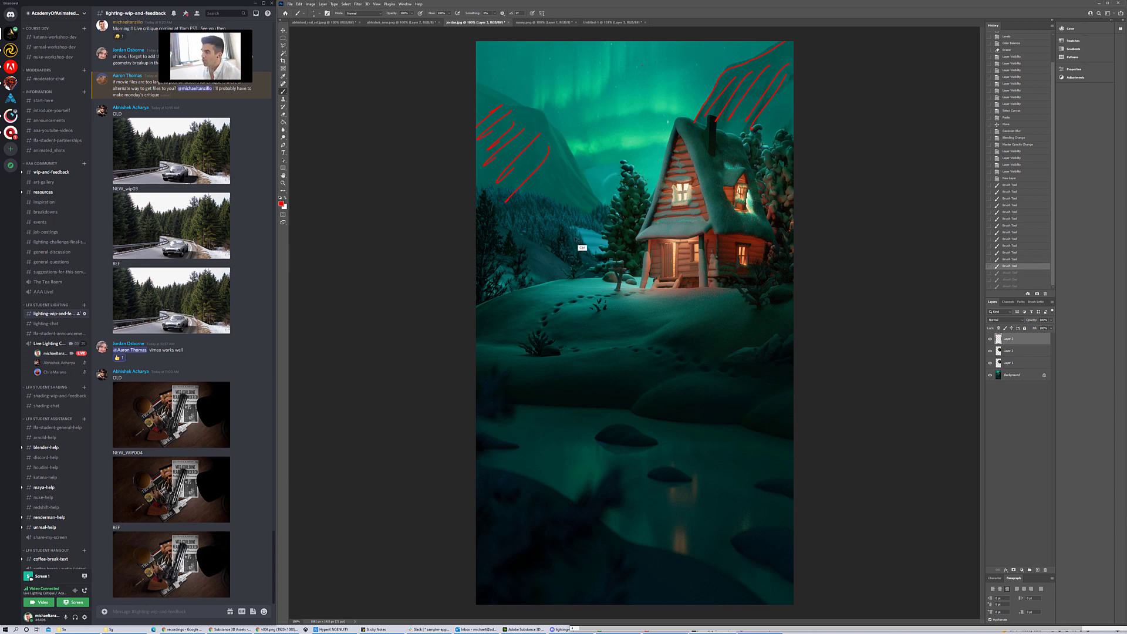
pyautogui.hotkey('ctrl', 'z')
pyautogui.hotkey('ctrl', 'z')
pyautogui.hotkey('ctrl', 'z')
pyautogui.hotkey('ctrl', 'z')
pyautogui.hotkey('ctrl', 'z')
pyautogui.hotkey('ctrl', 'z')
pyautogui.hotkey('ctrl', 'z')
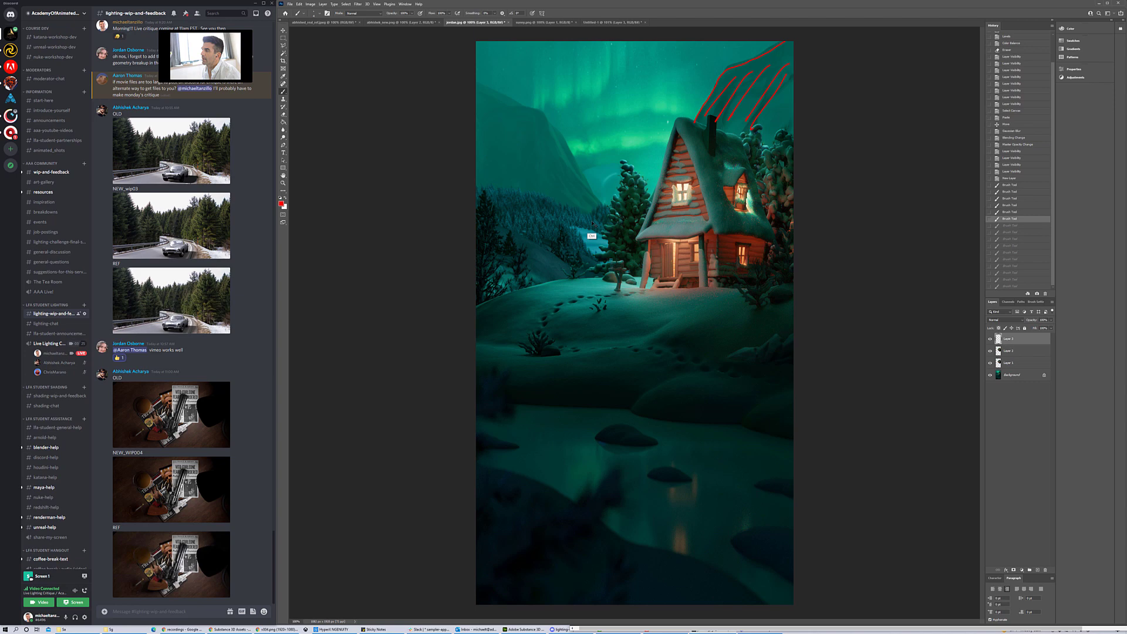
pyautogui.hotkey('ctrl', 'z')
pyautogui.hotkey('ctrl', 'z')
pyautogui.hotkey('ctrl', 'z')
pyautogui.hotkey('ctrl', 'z')
pyautogui.hotkey('ctrl', 'z')
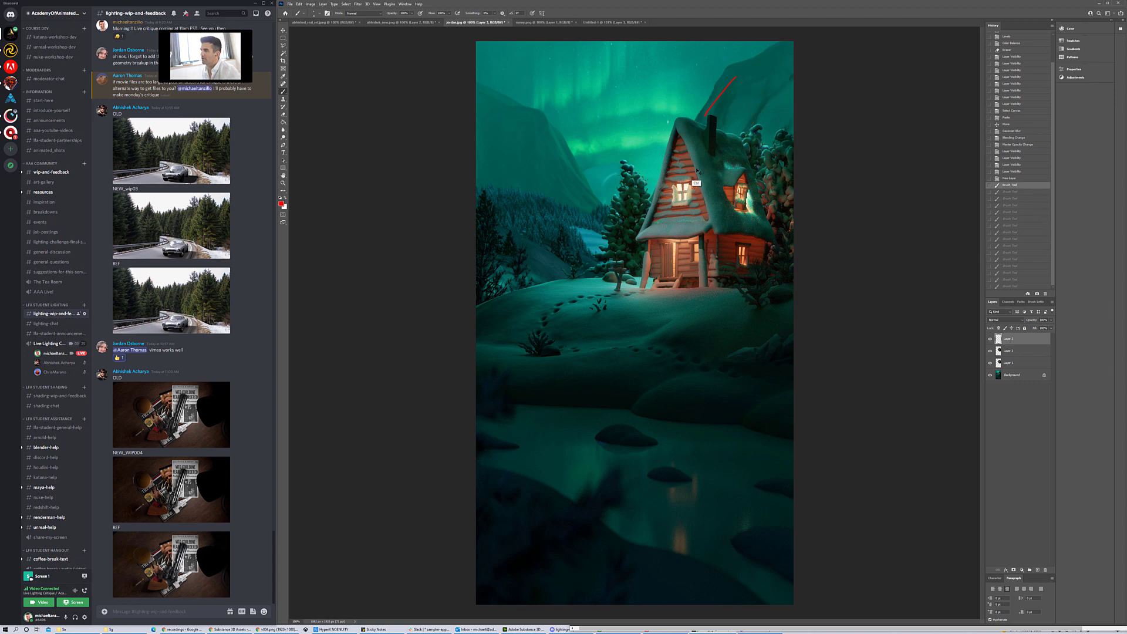
pyautogui.hotkey('ctrl', 'z')
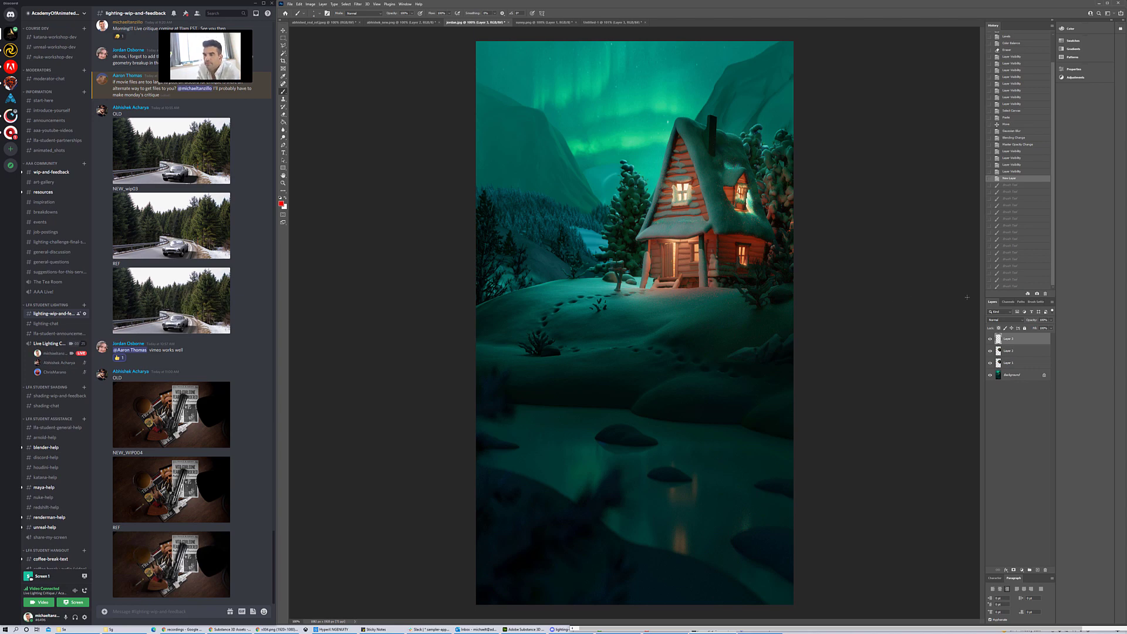
# Toggle the layers' visibility to compare the lighting, and leave Layer 3, Layer 2 and Layer 1 hidden with only the Background shown.
pyautogui.click(990, 340)
pyautogui.click(991, 339)
pyautogui.click(991, 339)
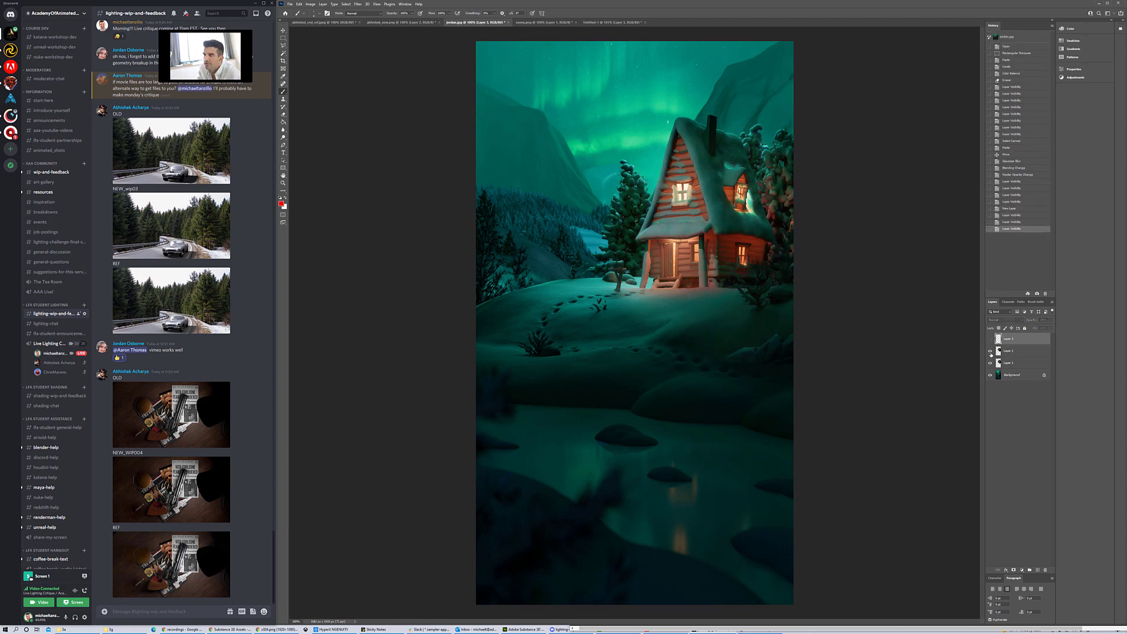
pyautogui.click(991, 363)
pyautogui.click(990, 364)
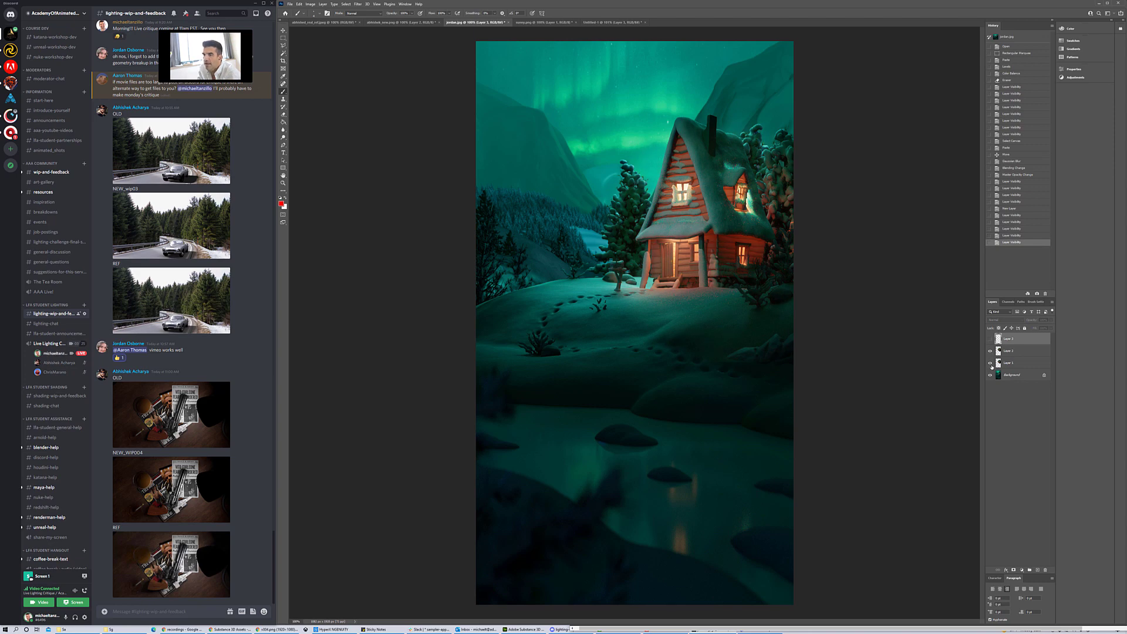
pyautogui.click(991, 364)
pyautogui.click(990, 352)
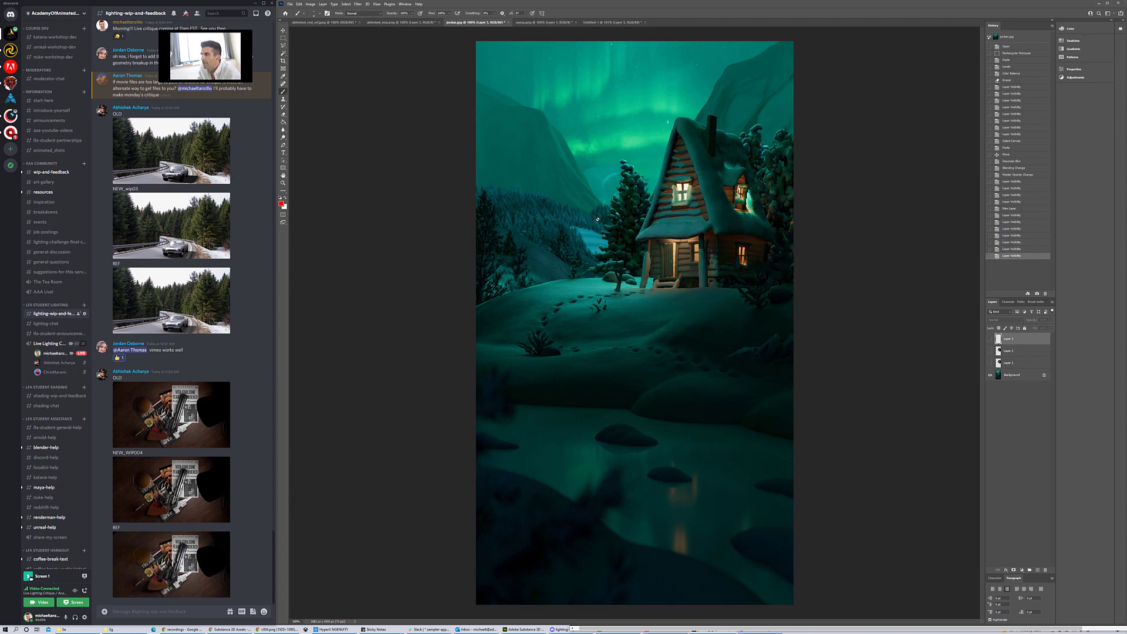